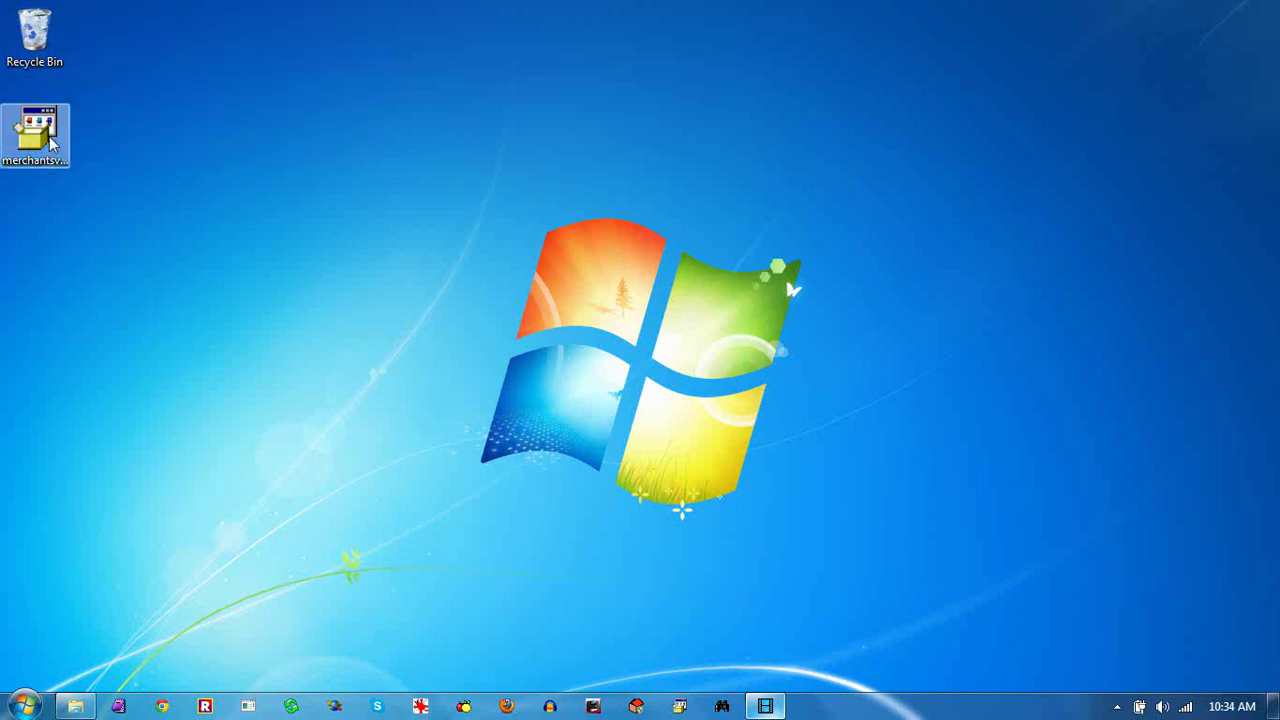
Run the Merchants' Village consignment installer despite the security warning and accept its licence agreement
double_click(53, 143)
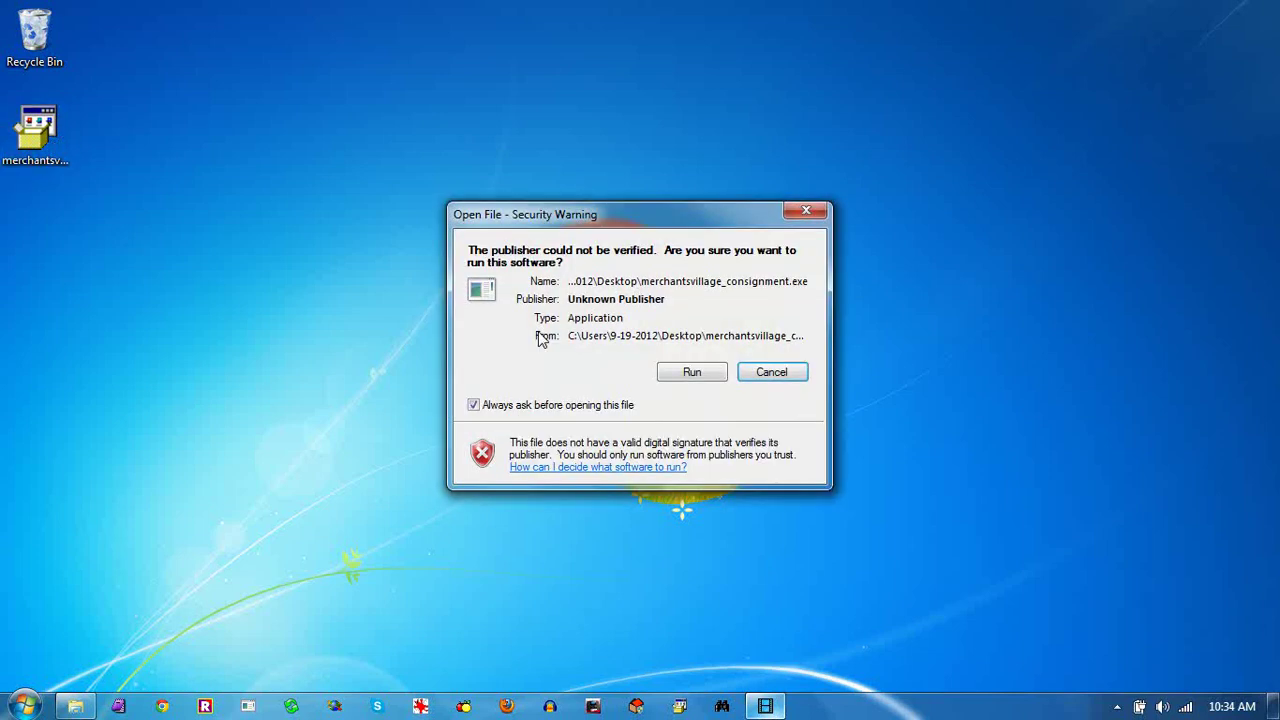
left_click(692, 372)
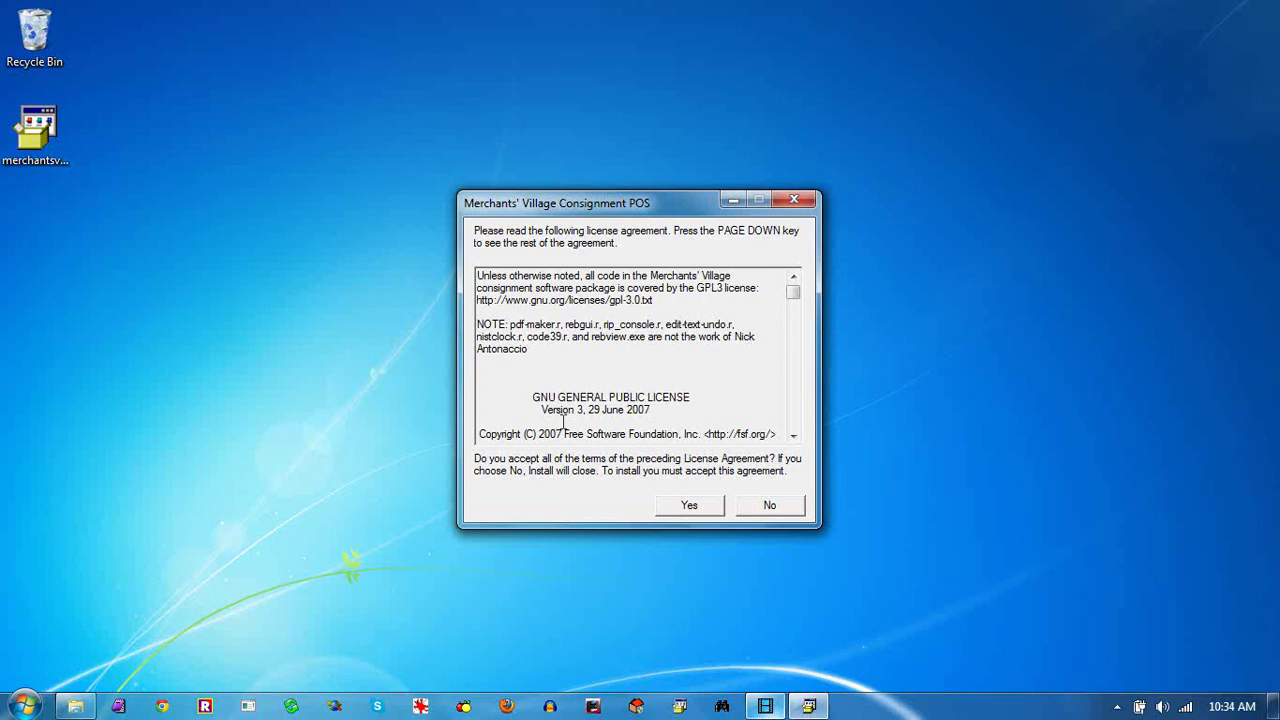
left_click(685, 506)
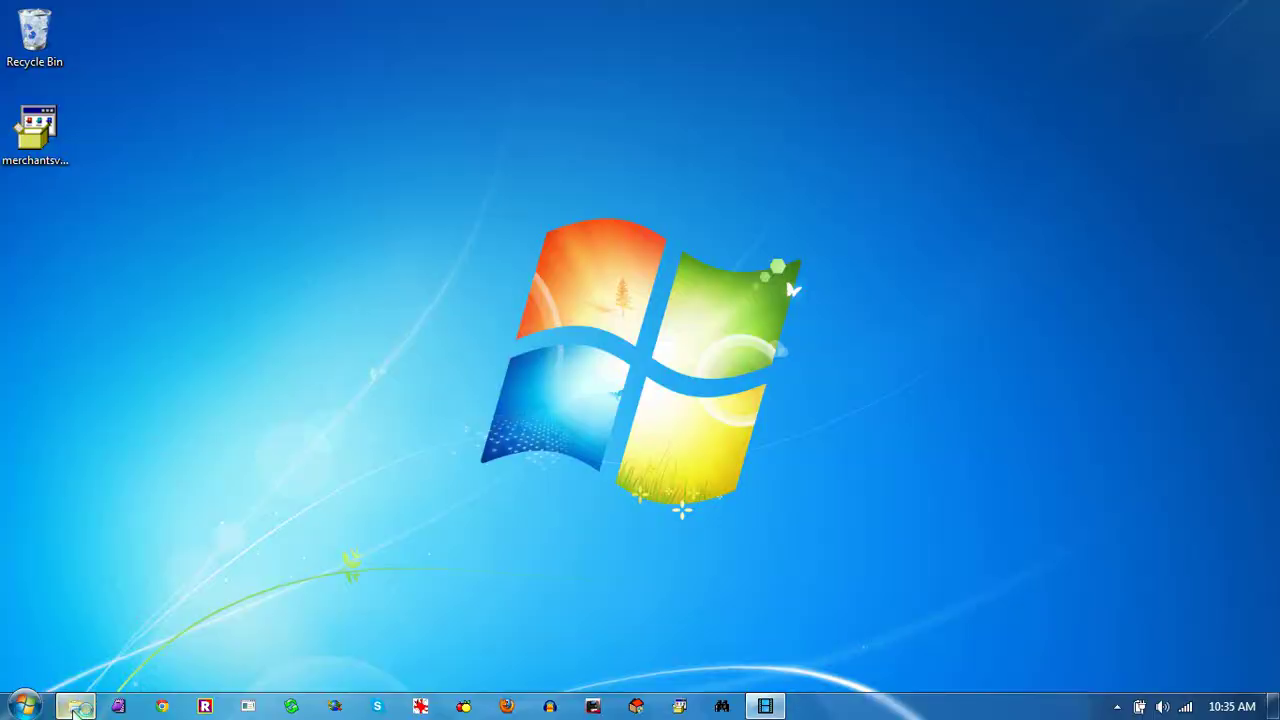
Inspect the installed C:\merchant folder in Windows Explorer, then close Explorer
left_click(75, 706)
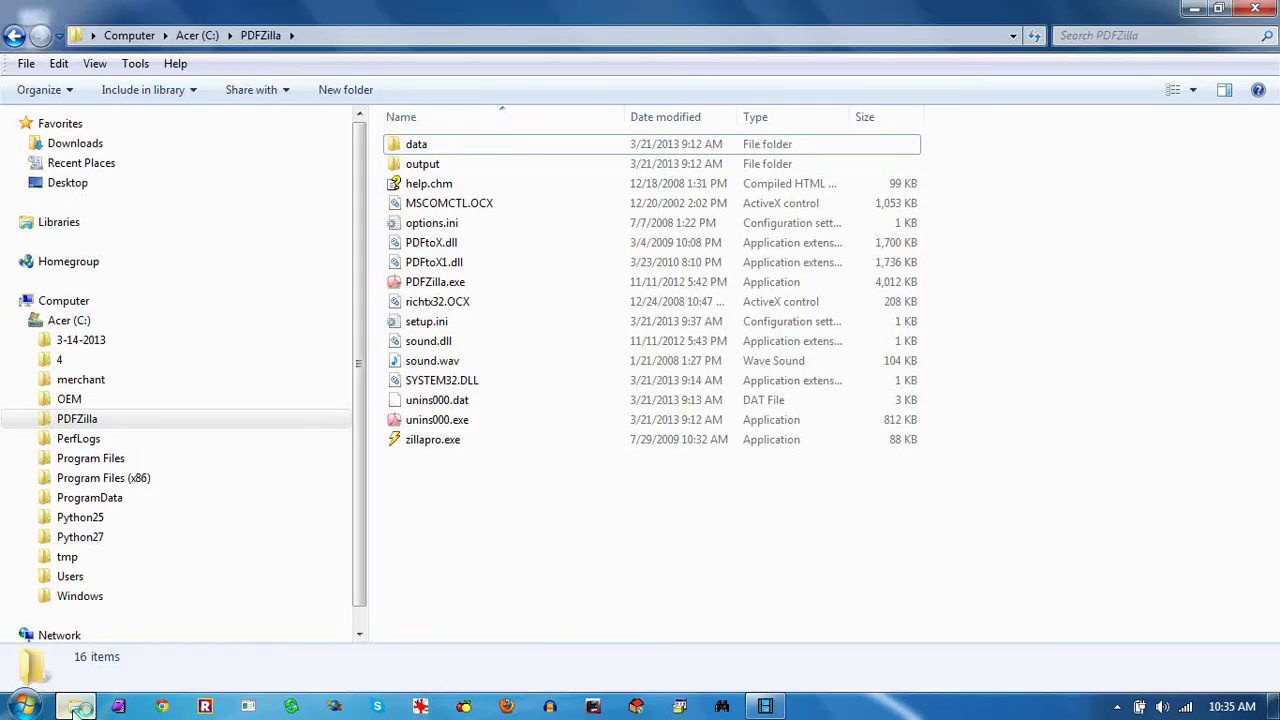
left_click(82, 380)
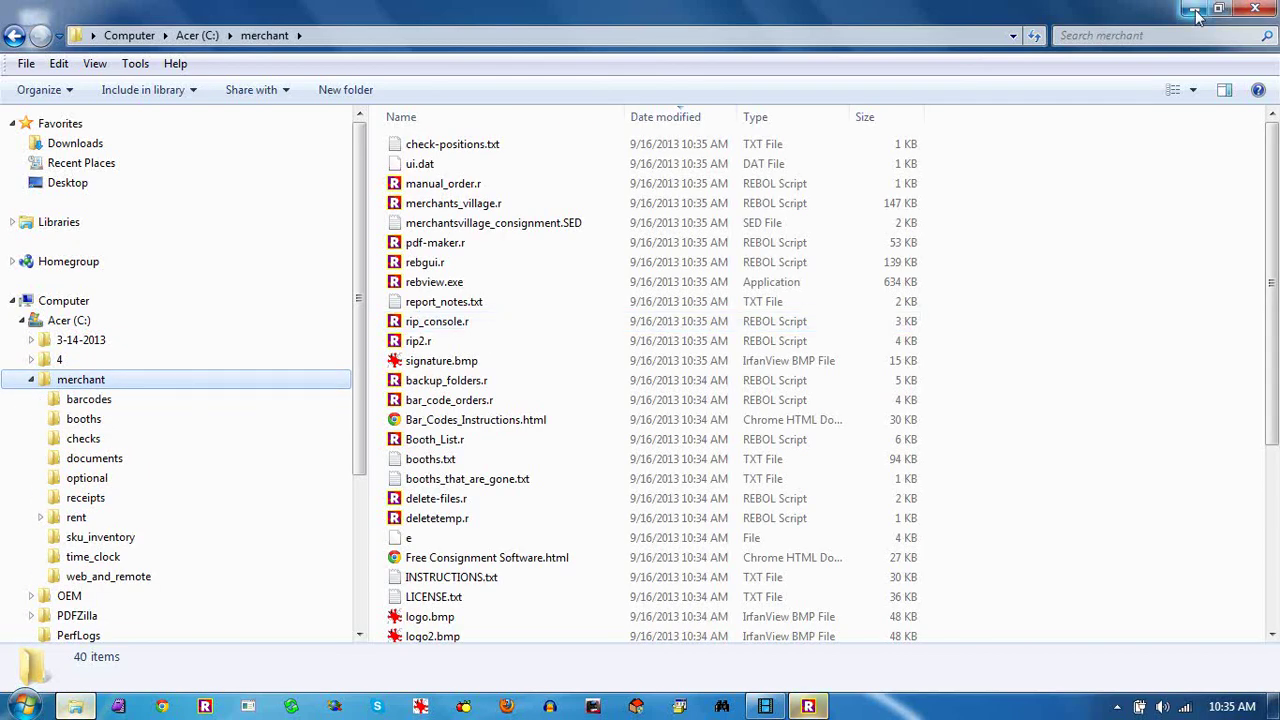
left_click(1250, 8)
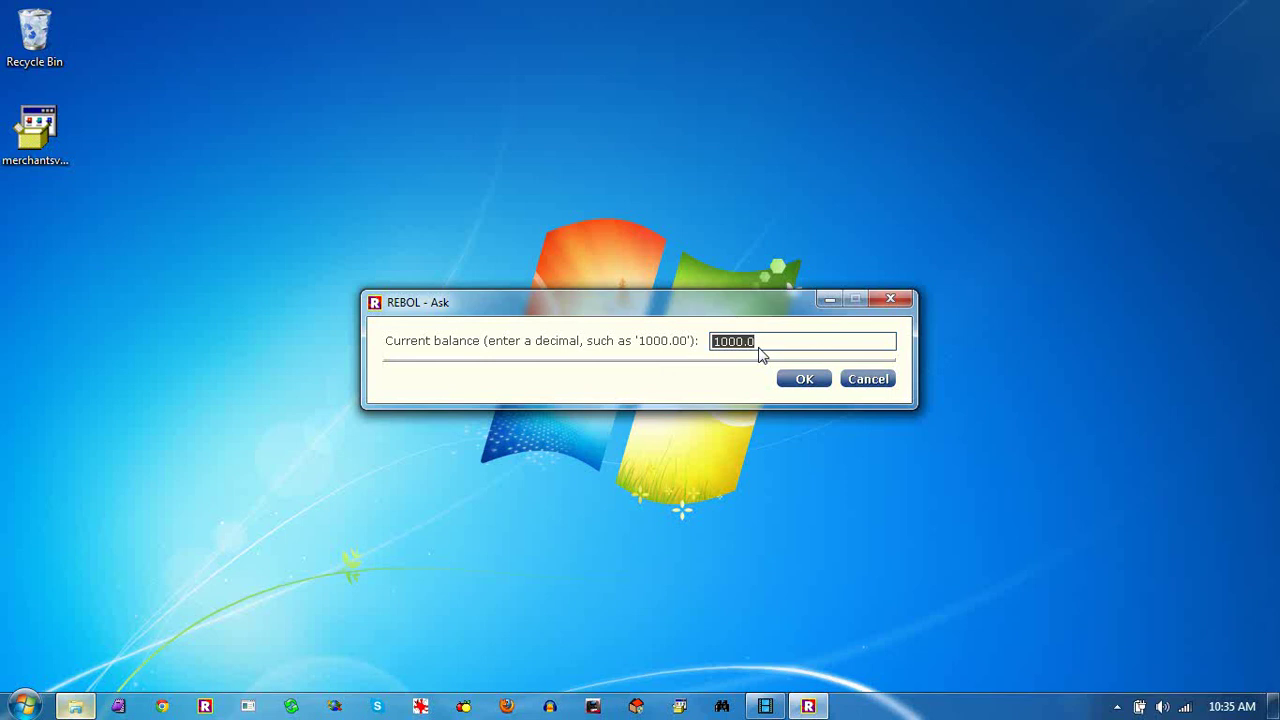
Accept the 1000.0 starting balance and the default FTP login for check approval
key("Return")
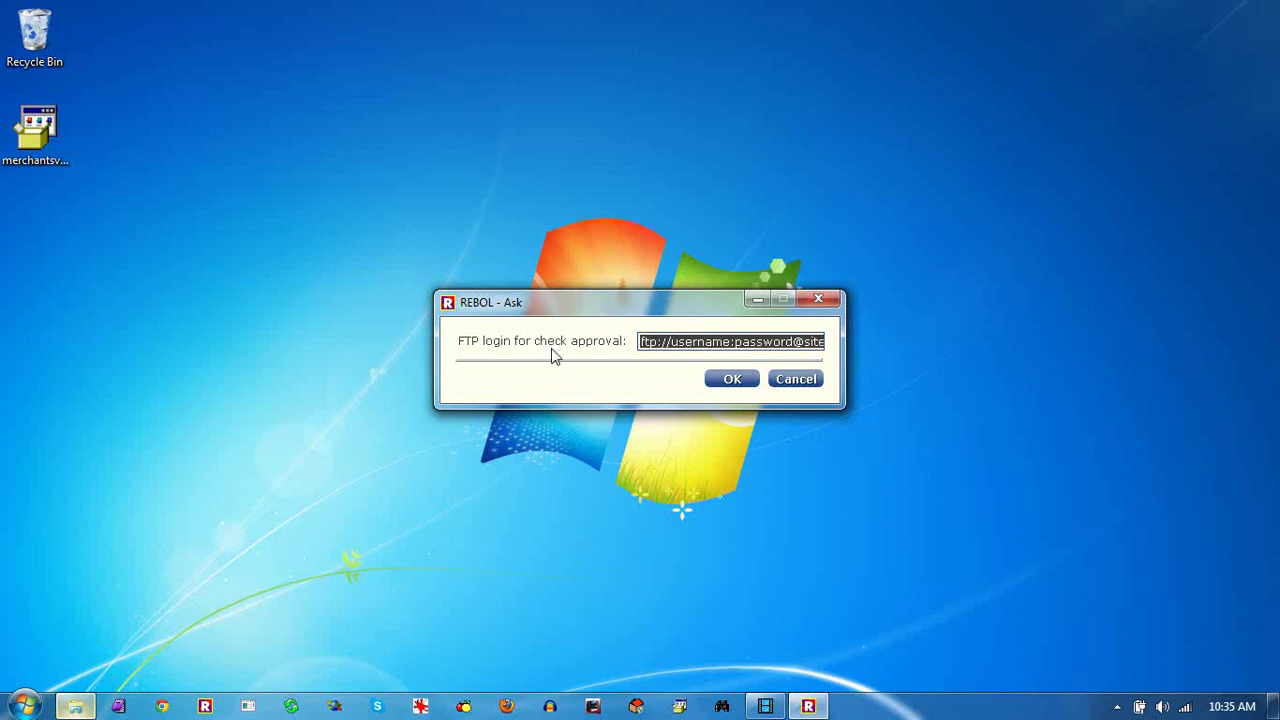
left_click(730, 379)
left_click(734, 380)
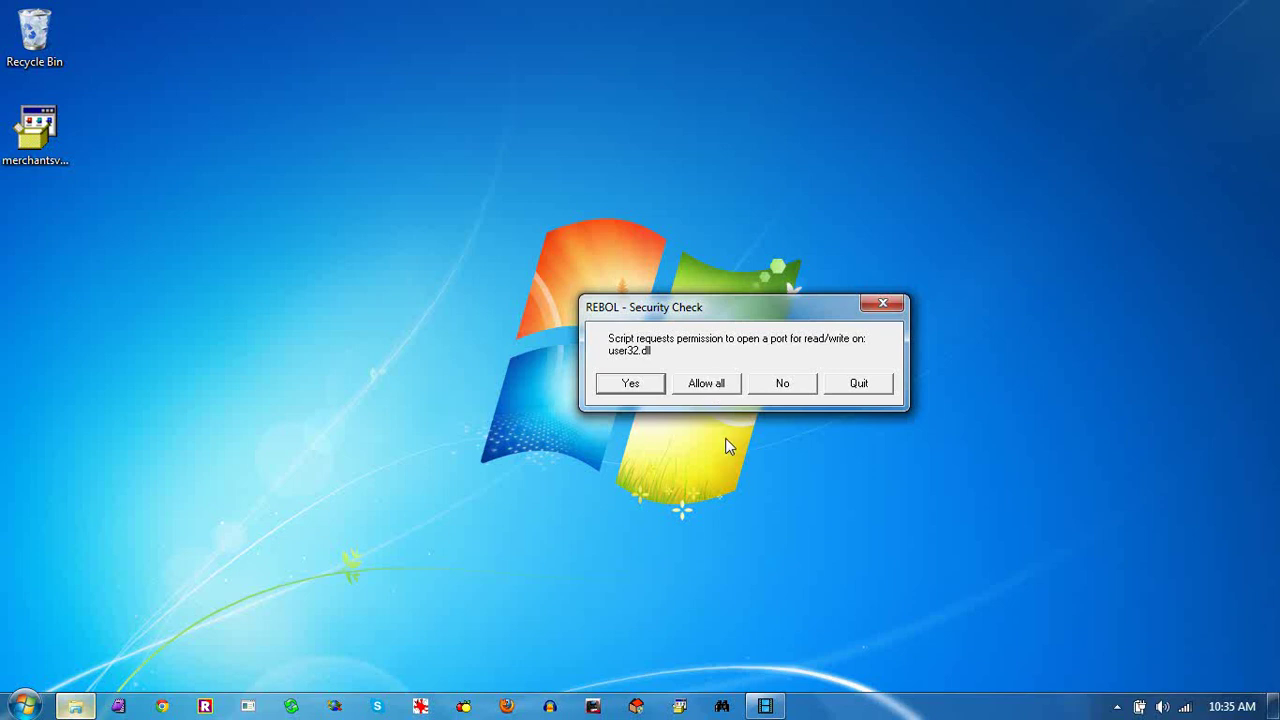
Allow the program all port access and log in with the username and password
left_click(707, 386)
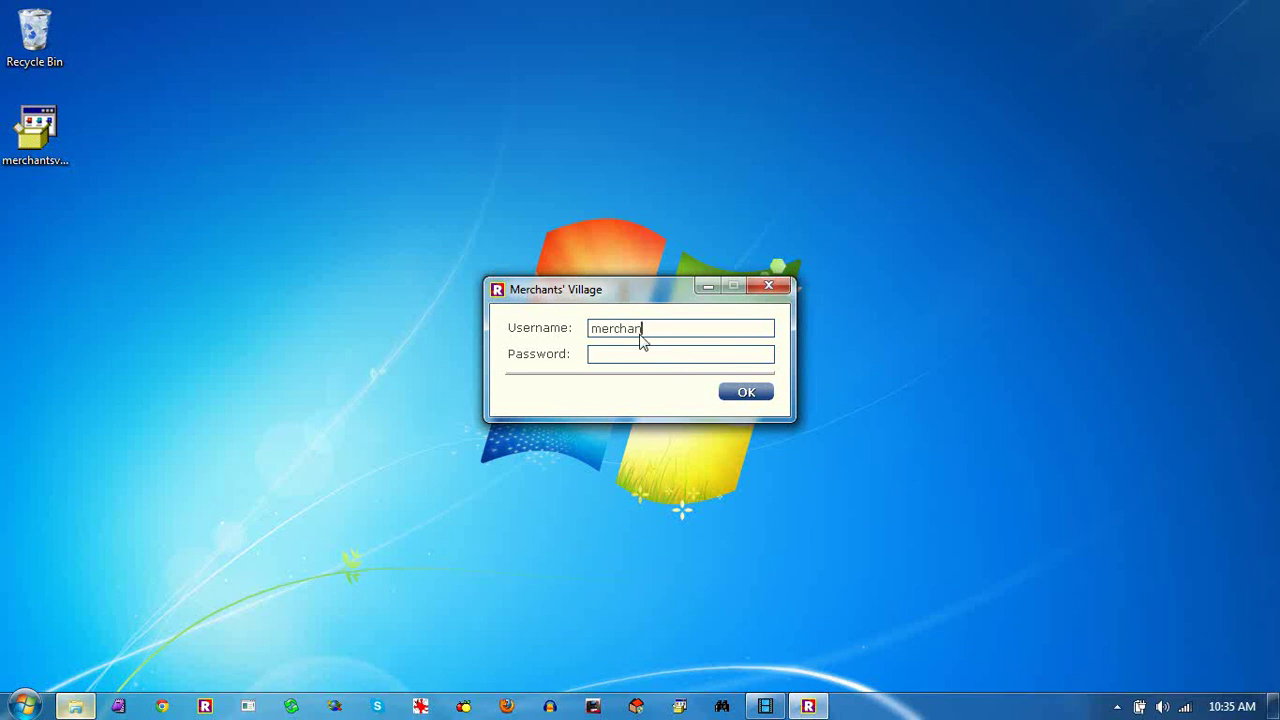
type("******")
key("Return")
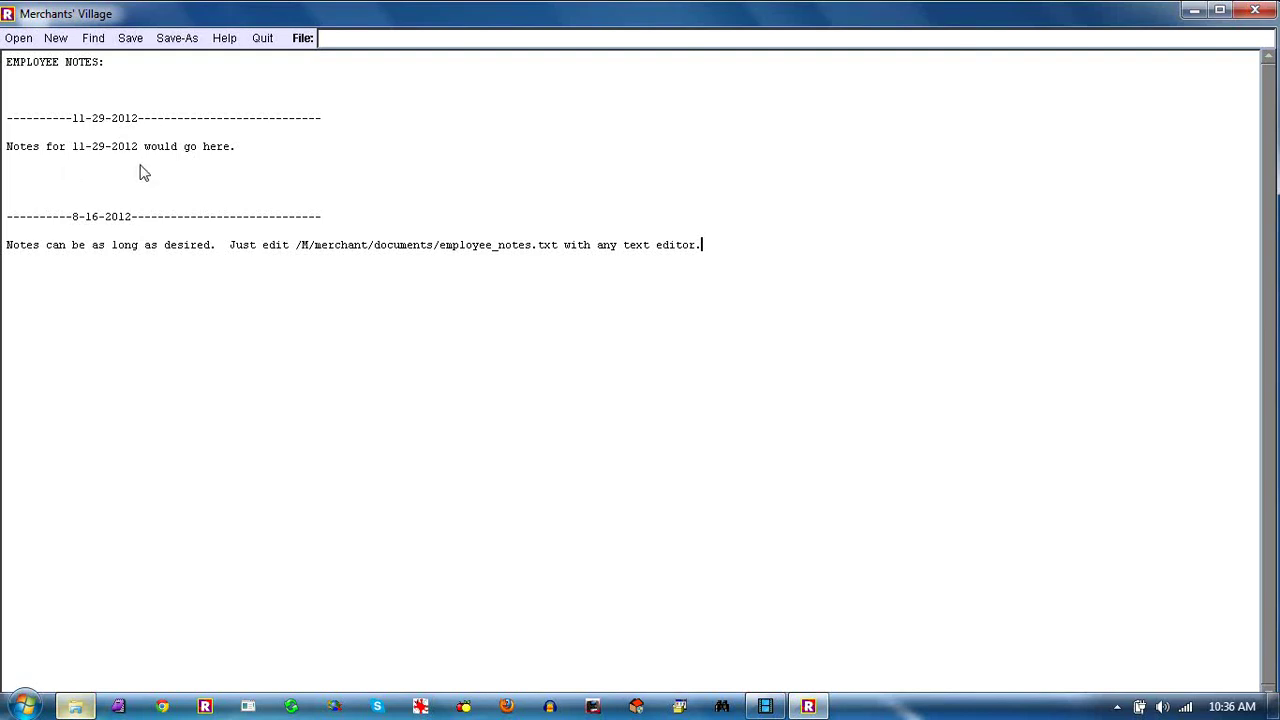
Close the Employee Notes window to reach the empty Sales screen
left_click(1250, 16)
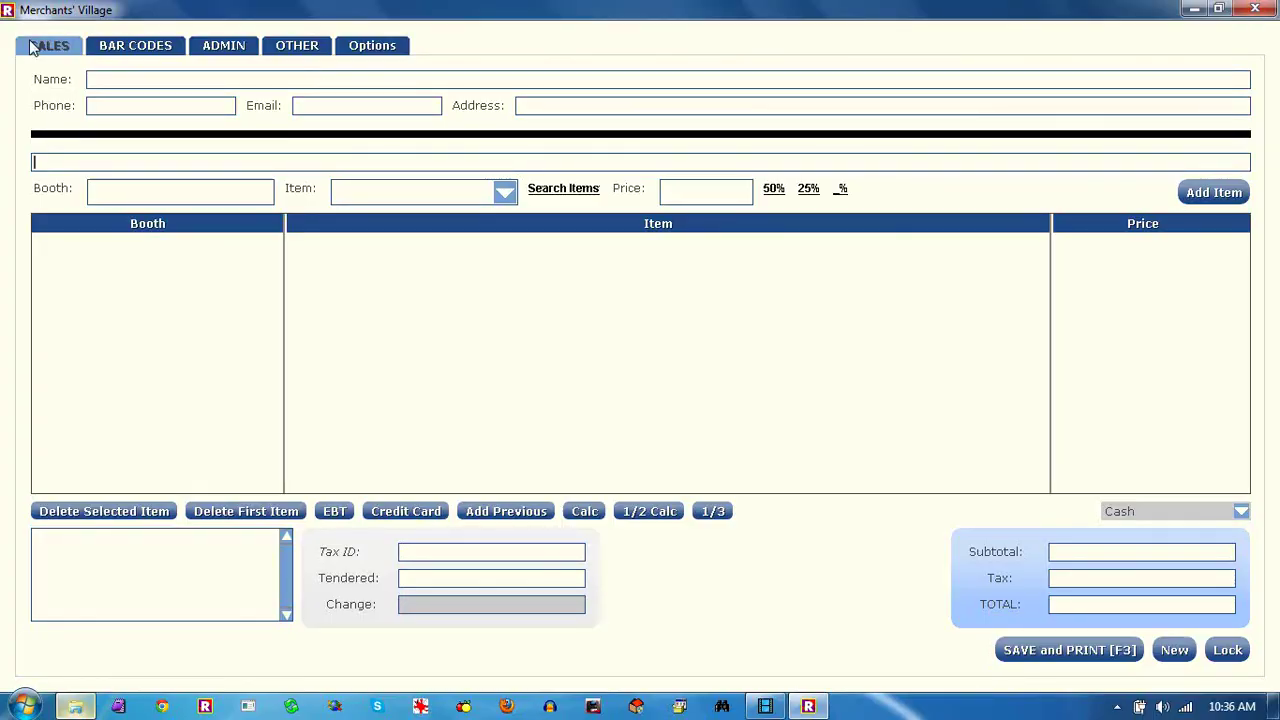
left_click(125, 53)
left_click(215, 45)
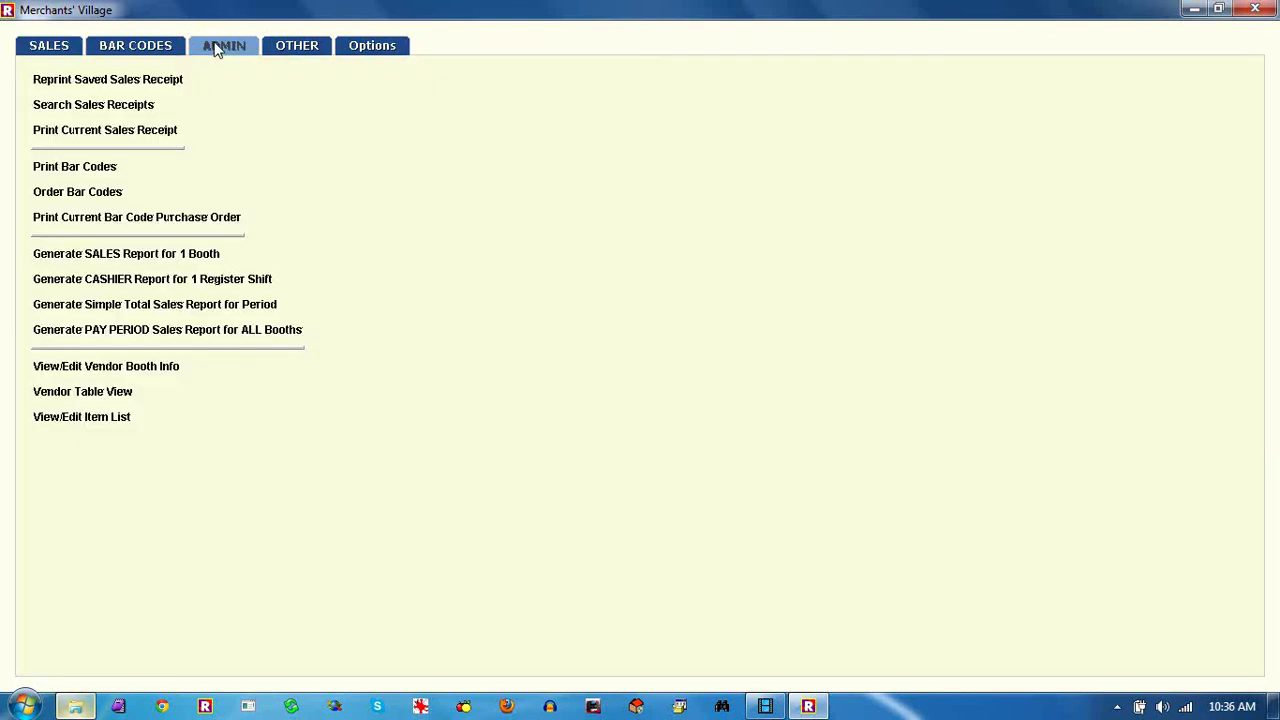
left_click(297, 46)
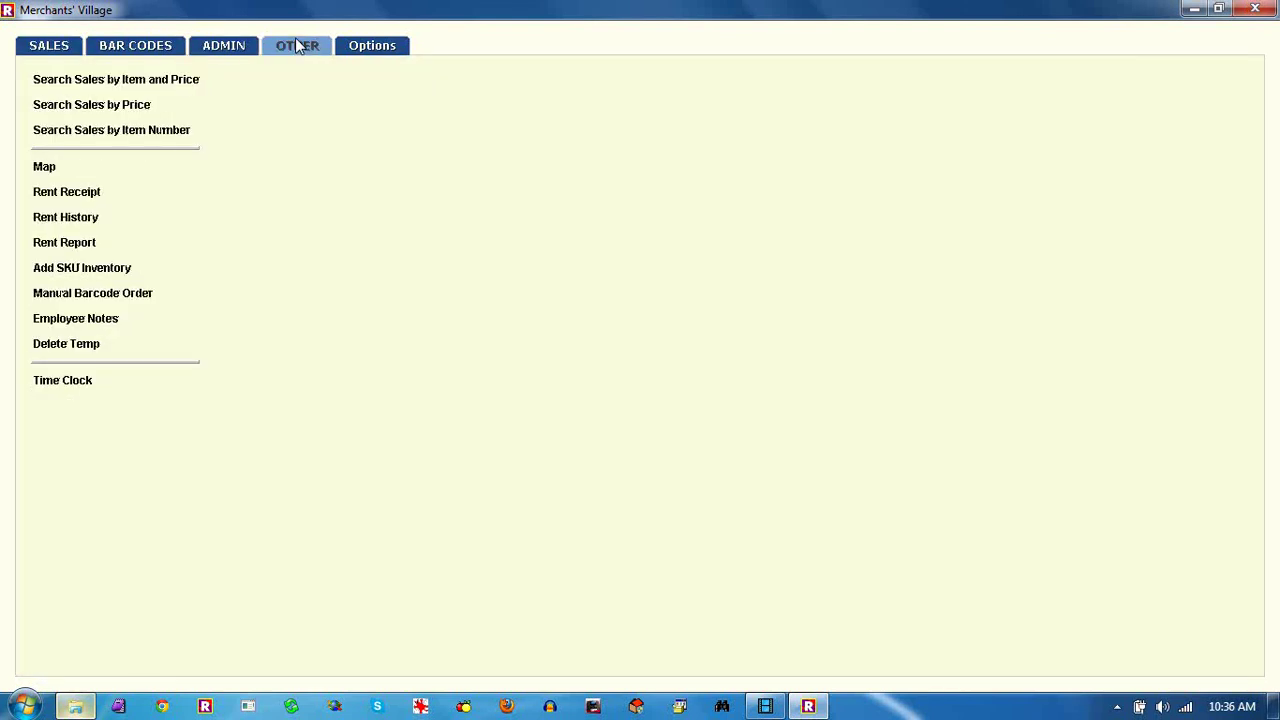
left_click(47, 50)
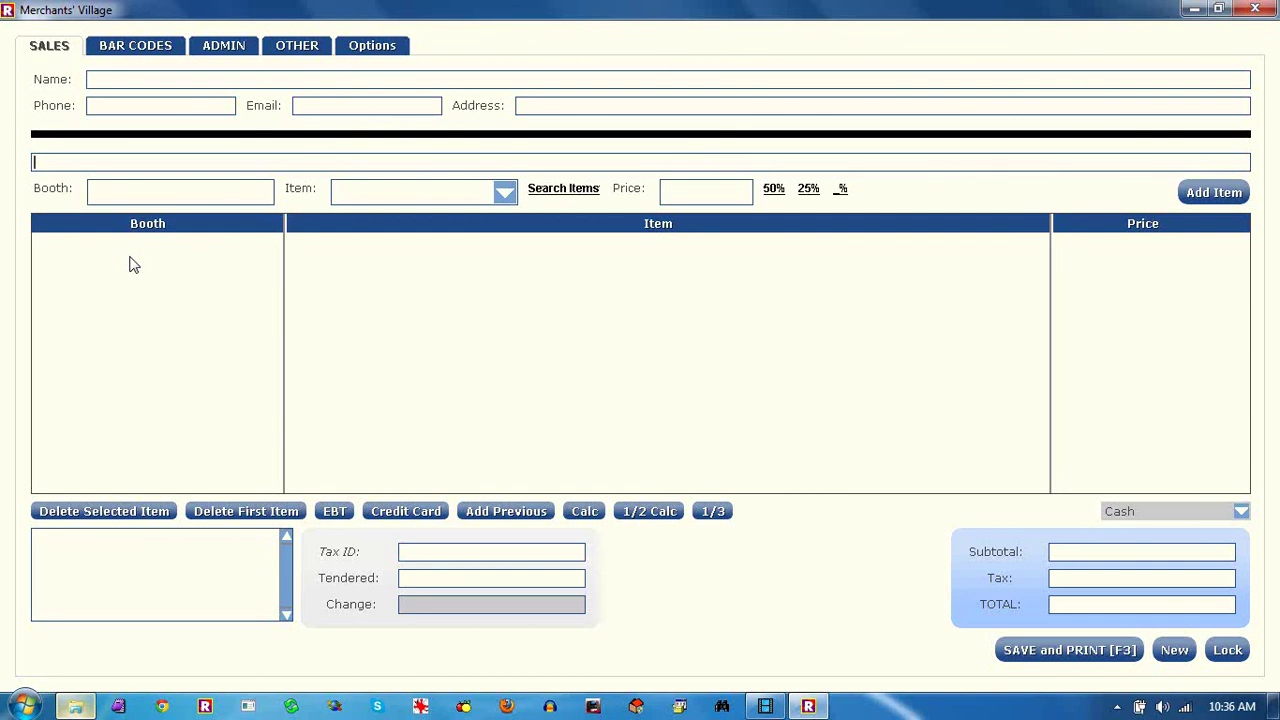
Scan bar code '2621 299' six times, adding six booth 262 items at 2.99 each
type("2621  299")
key("Return")
type("2621  299")
key("Return")
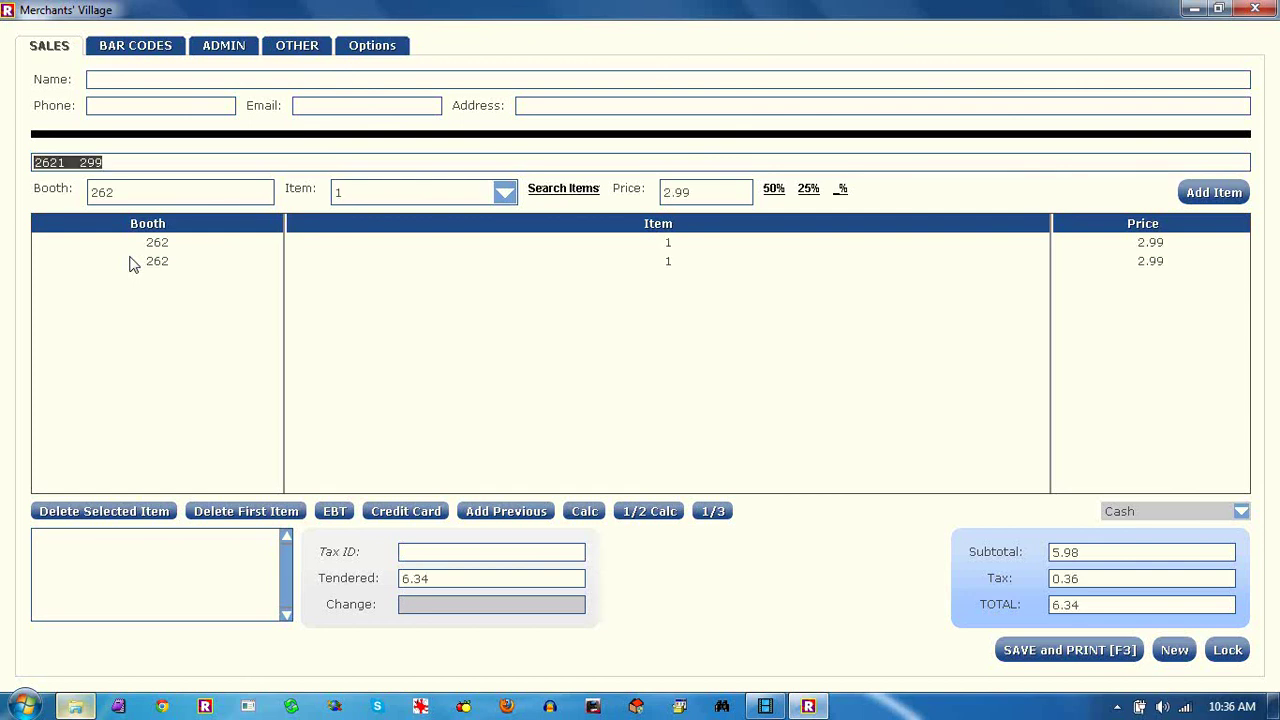
type("2621  299")
key("Return")
type("2621  299")
key("Return")
type("2621  299")
key("Return")
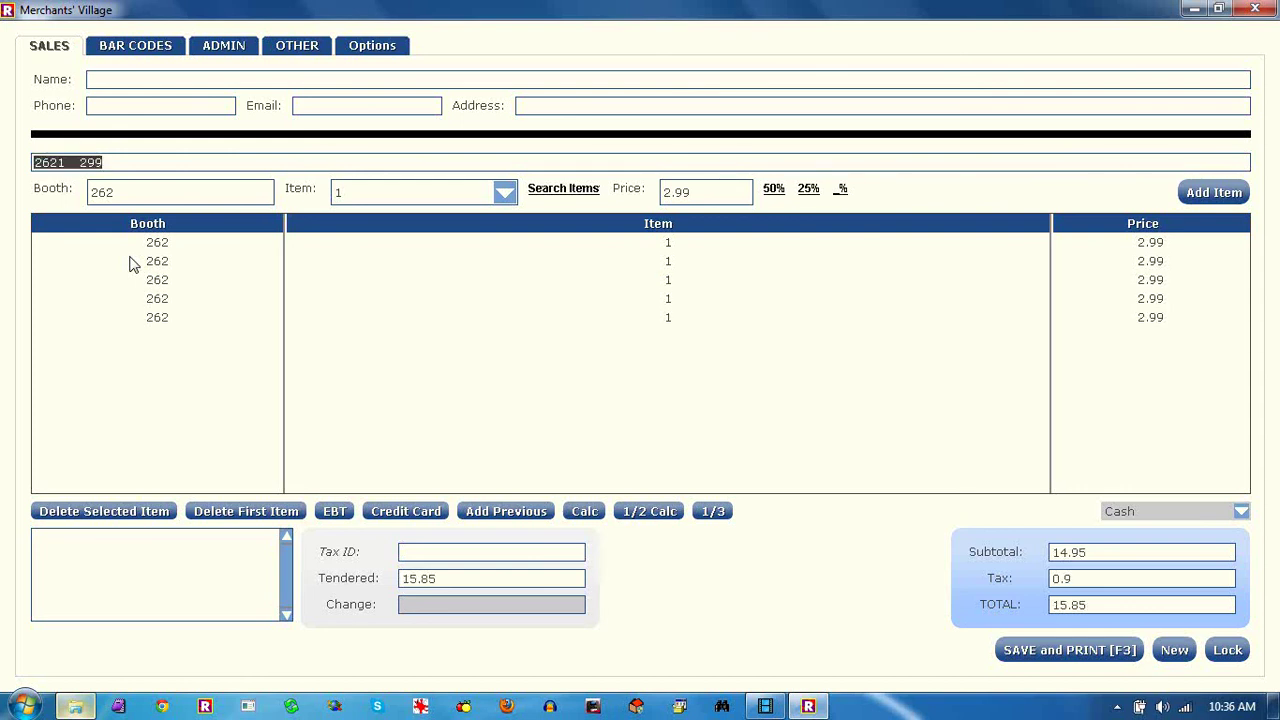
type("2621  299")
key("Return")
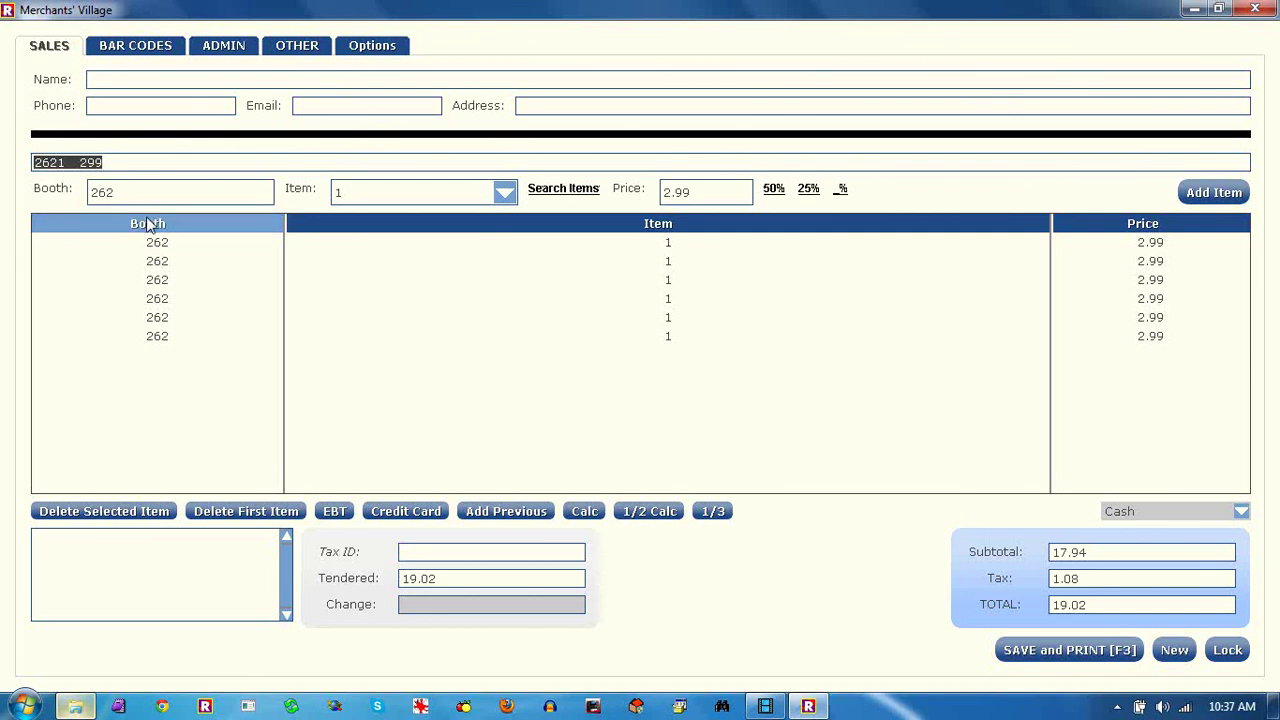
Review the Booth List in the Admin vendor table view, then close it
left_click(215, 47)
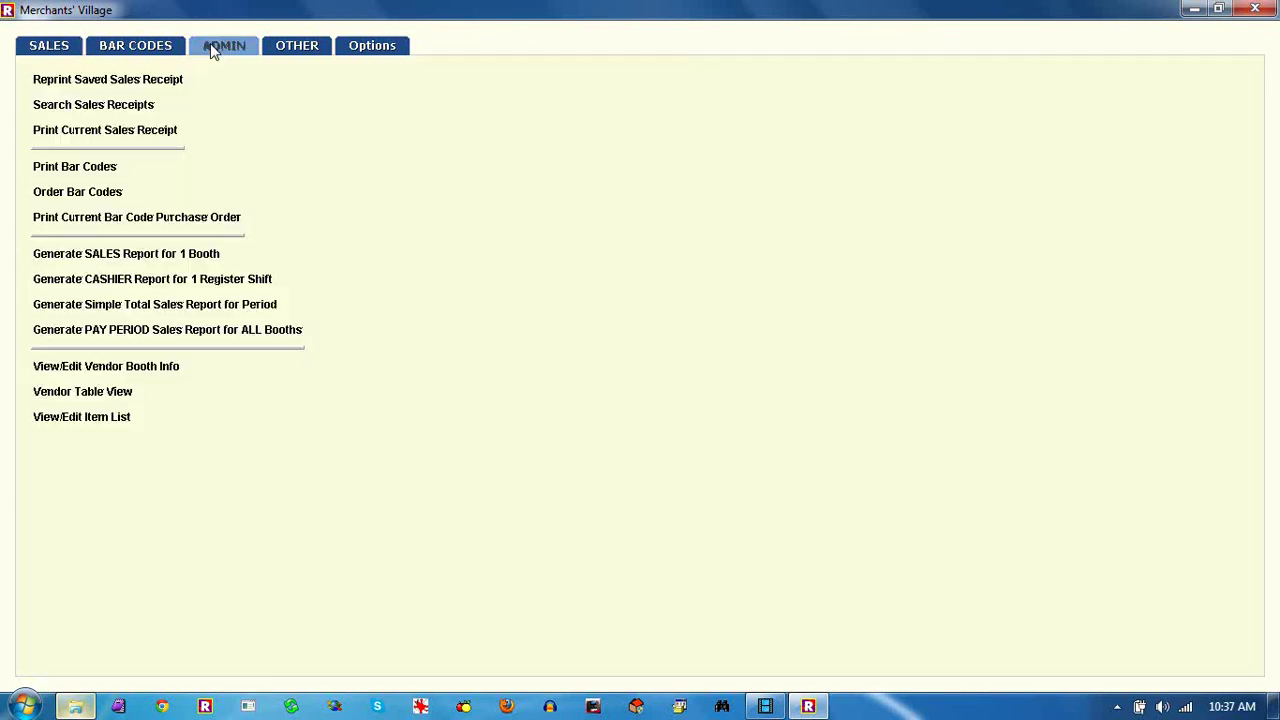
left_click(105, 394)
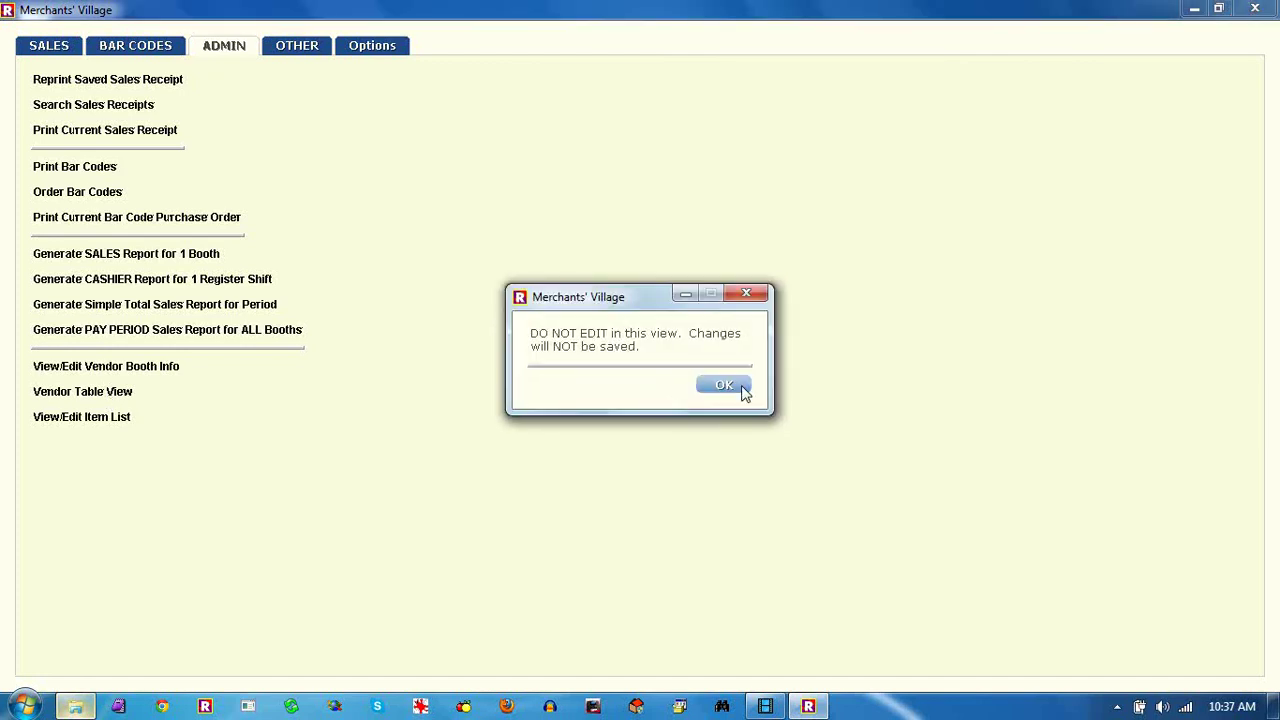
left_click(724, 386)
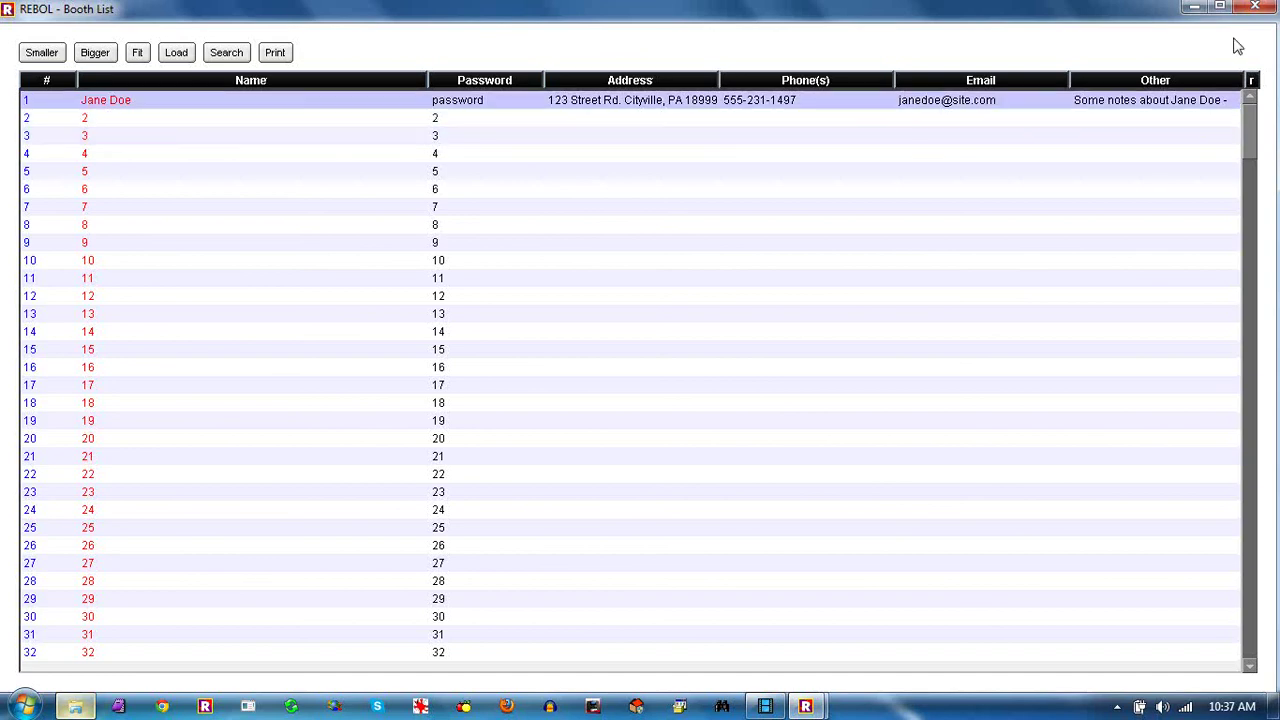
left_click(1255, 7)
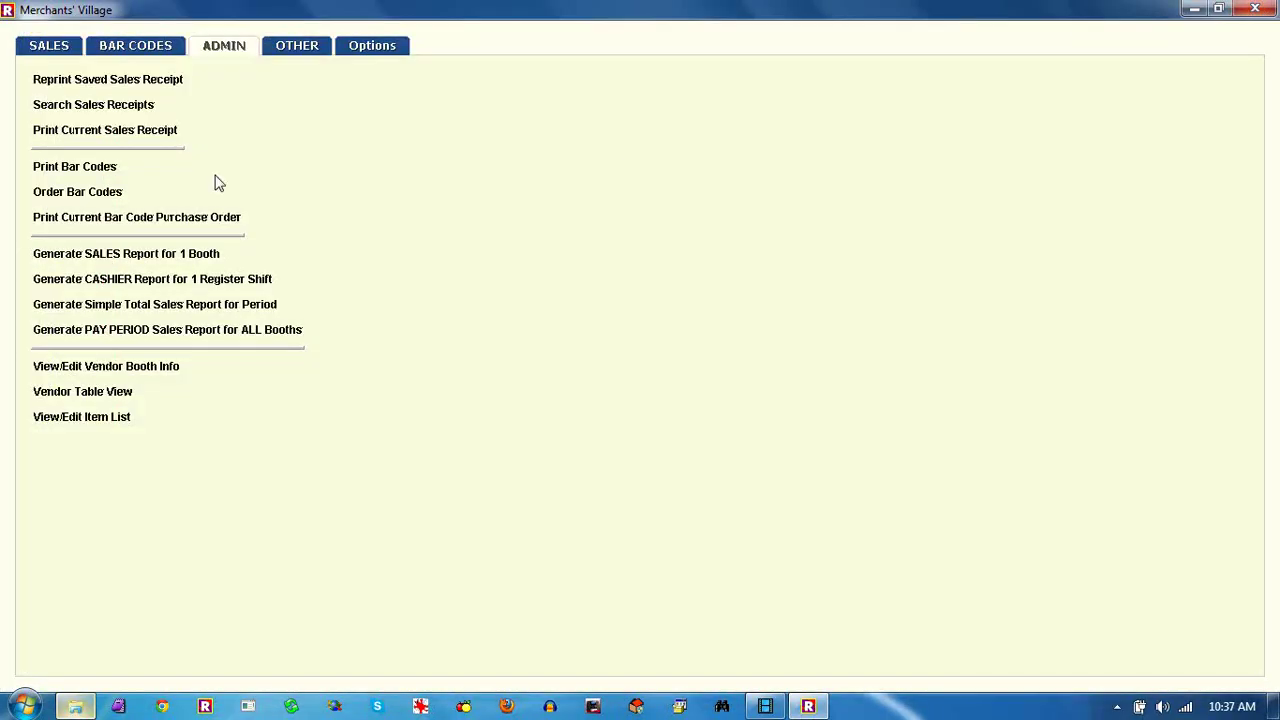
Re-save booth 1's vendor record, confirming the admin password and overwrite, then close the editor
left_click(137, 367)
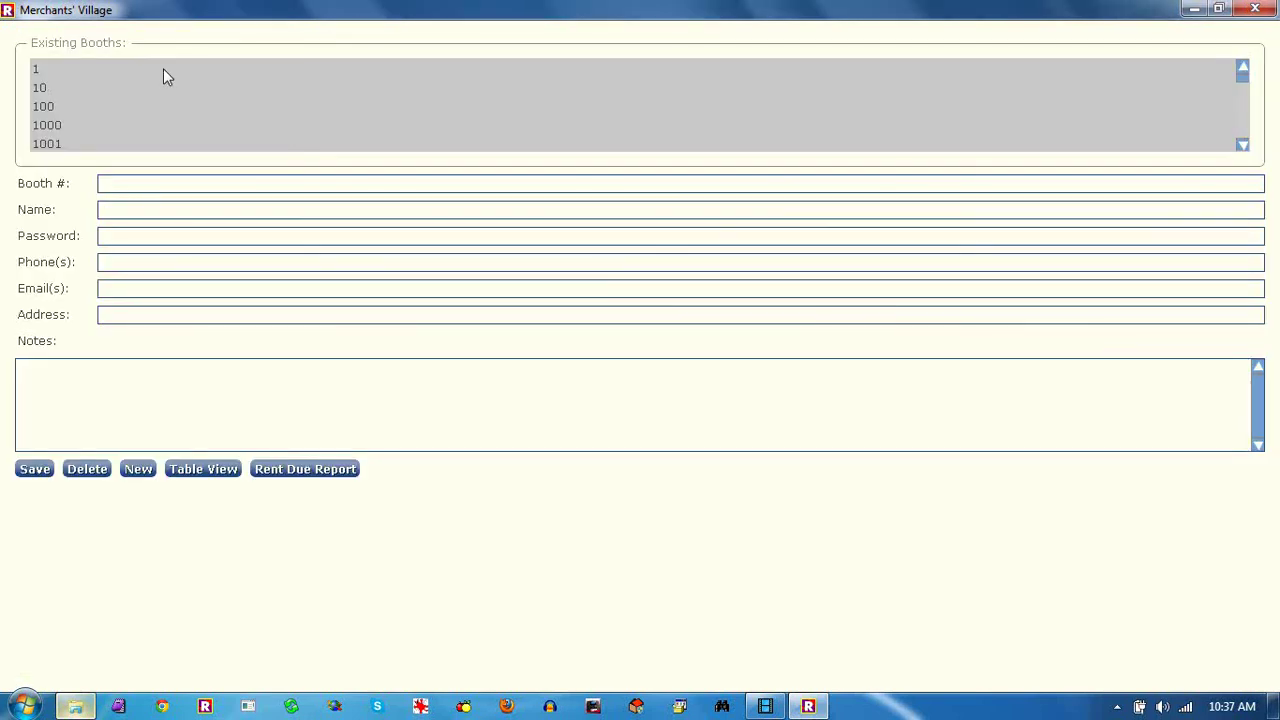
left_click(124, 70)
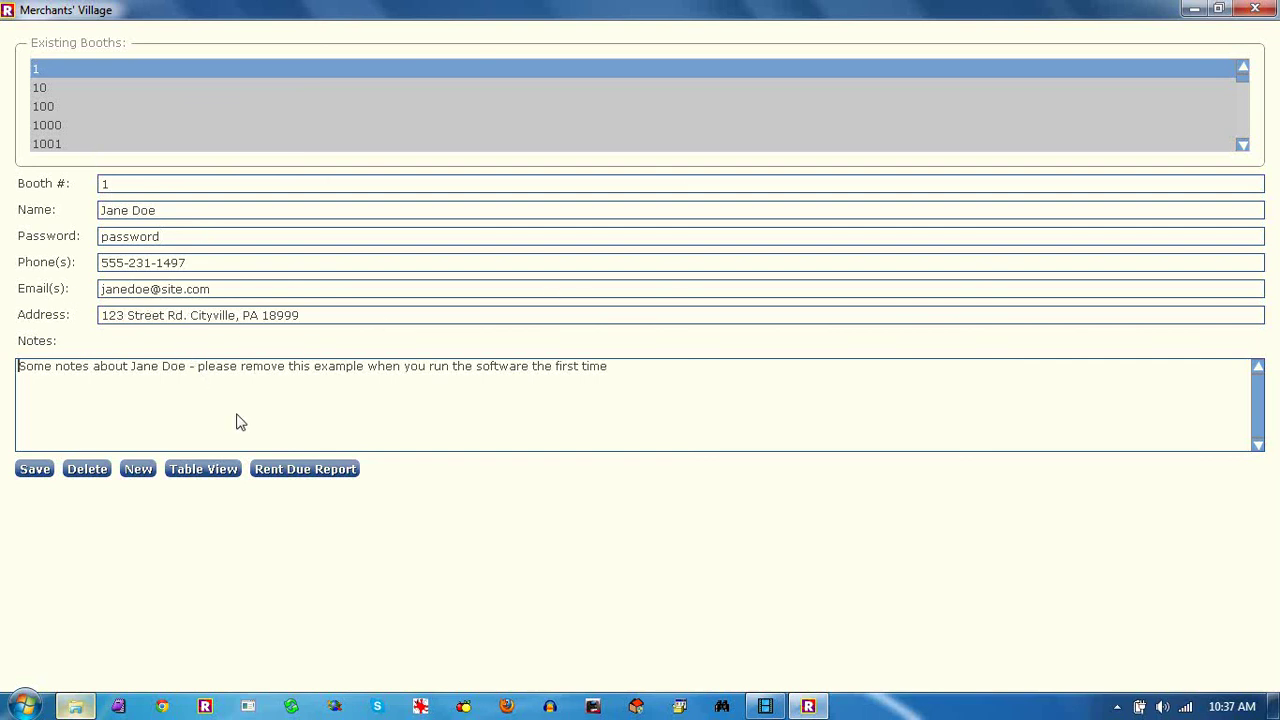
left_click(33, 470)
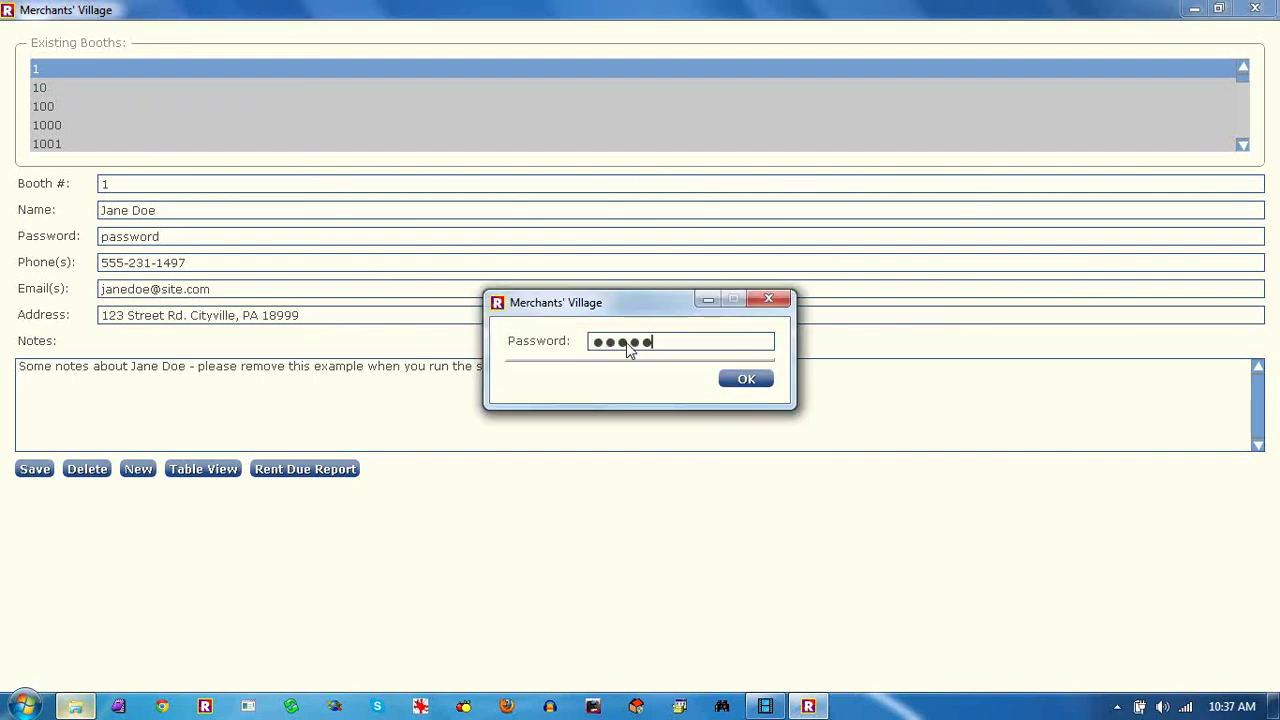
left_click(745, 386)
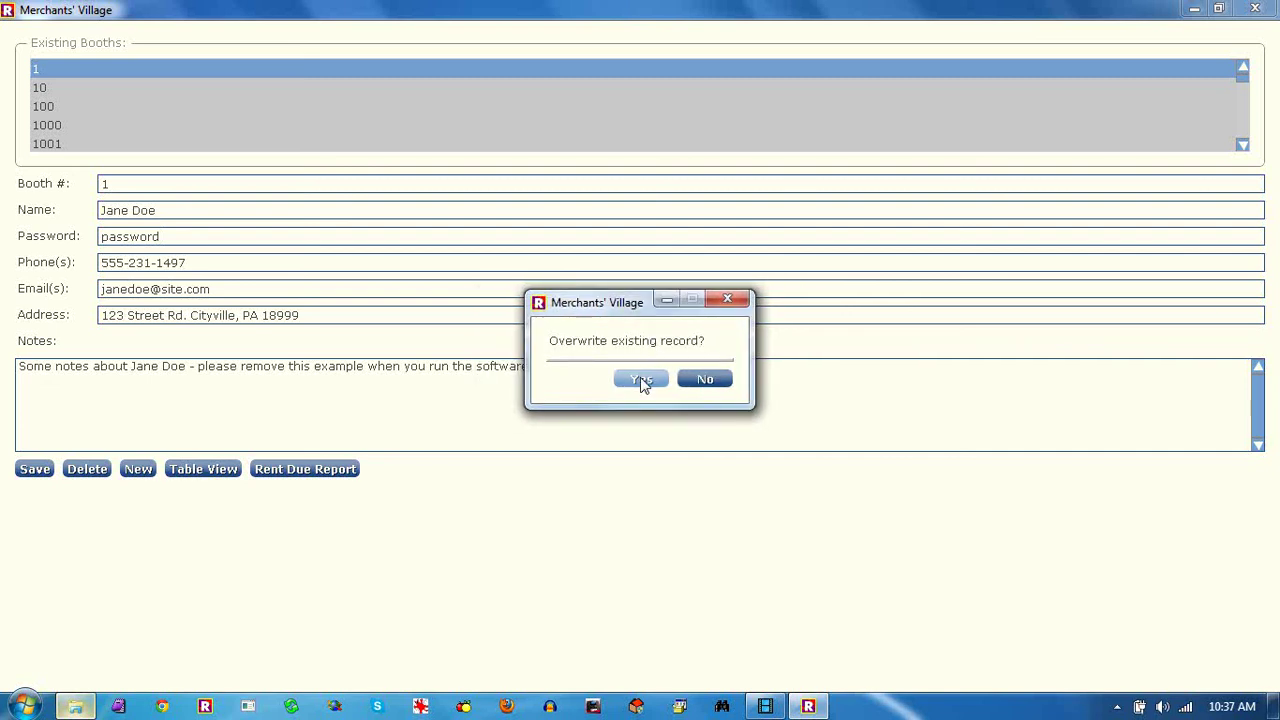
left_click(642, 385)
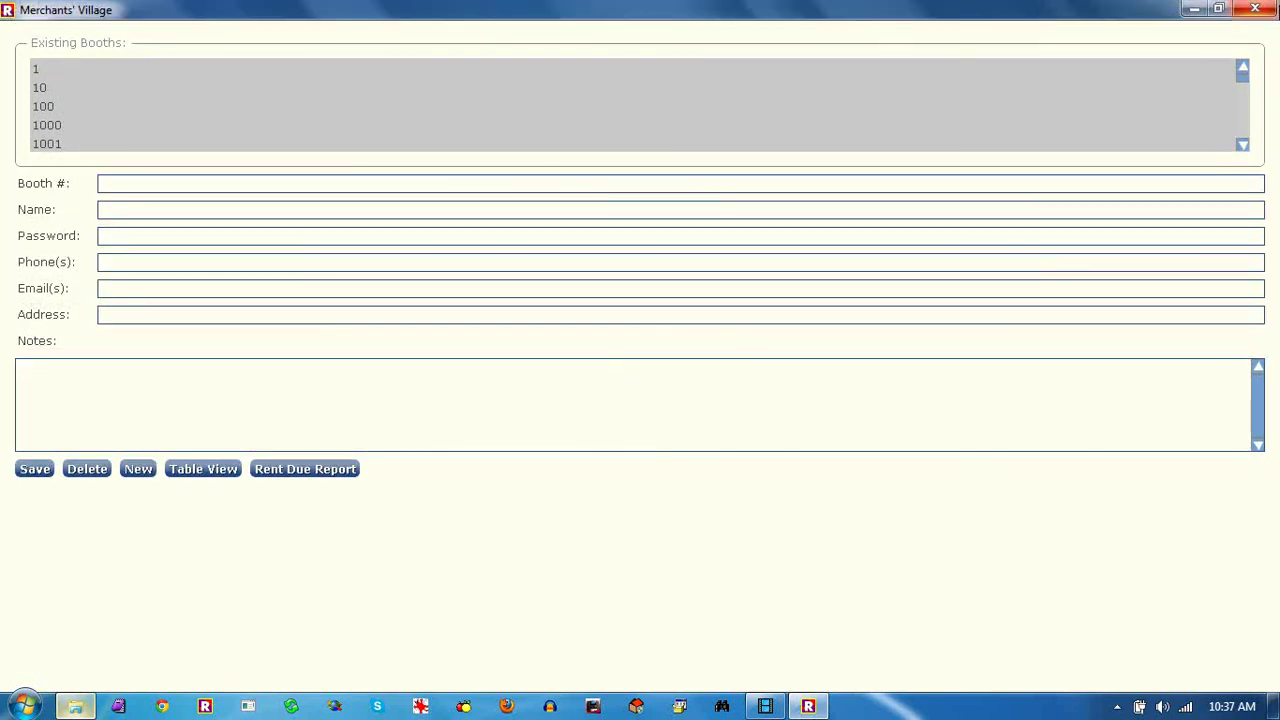
left_click(1262, 10)
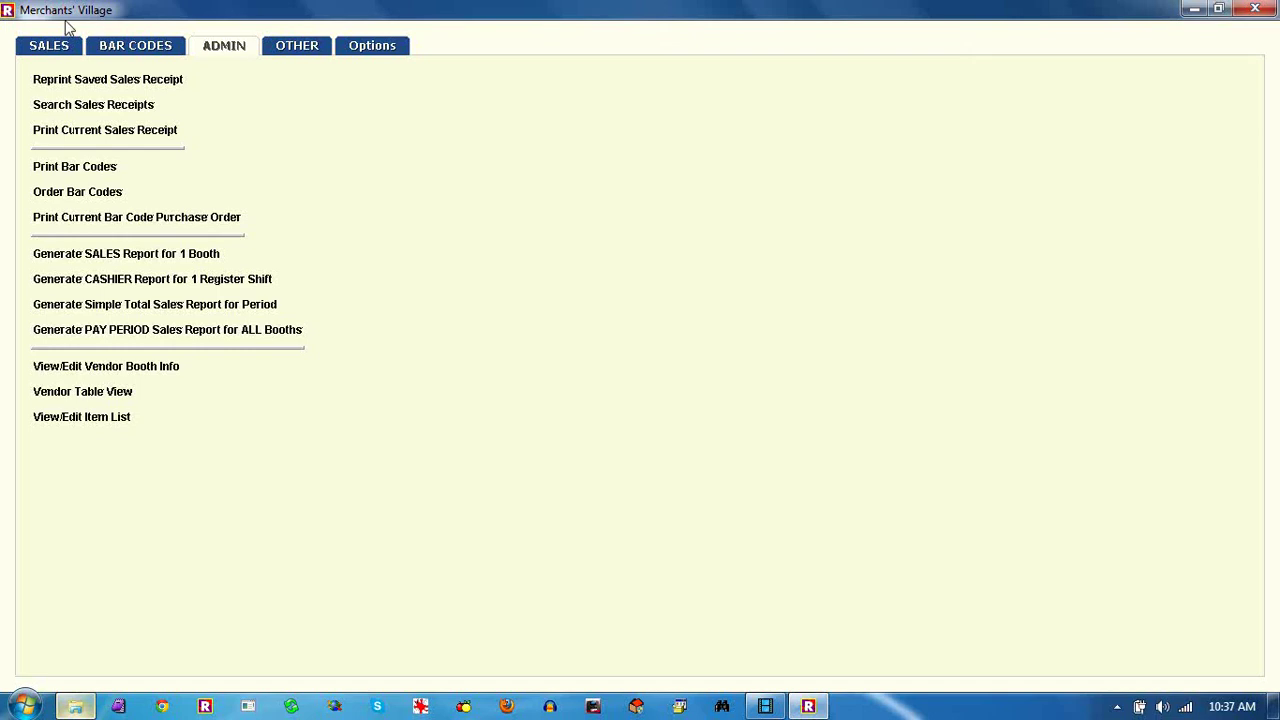
Back on Sales, replace the booth with the vendor's name and add item 2 at 1.99
left_click(50, 46)
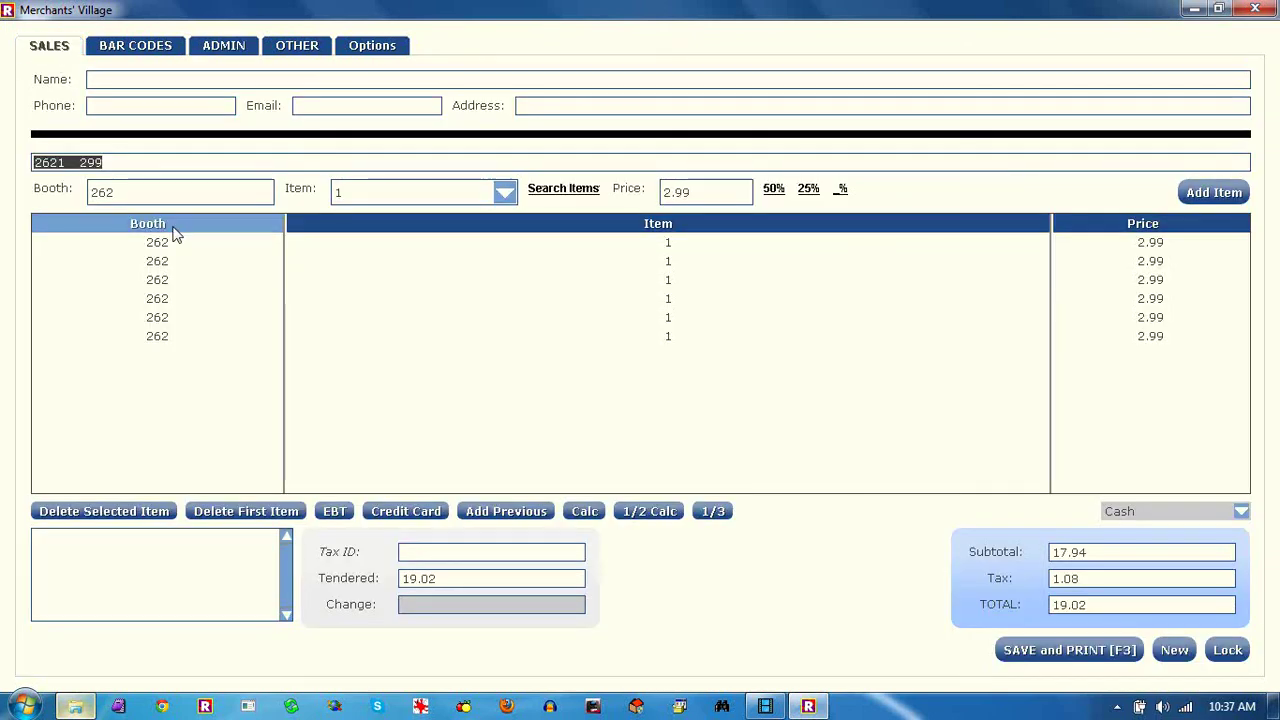
left_click(112, 198)
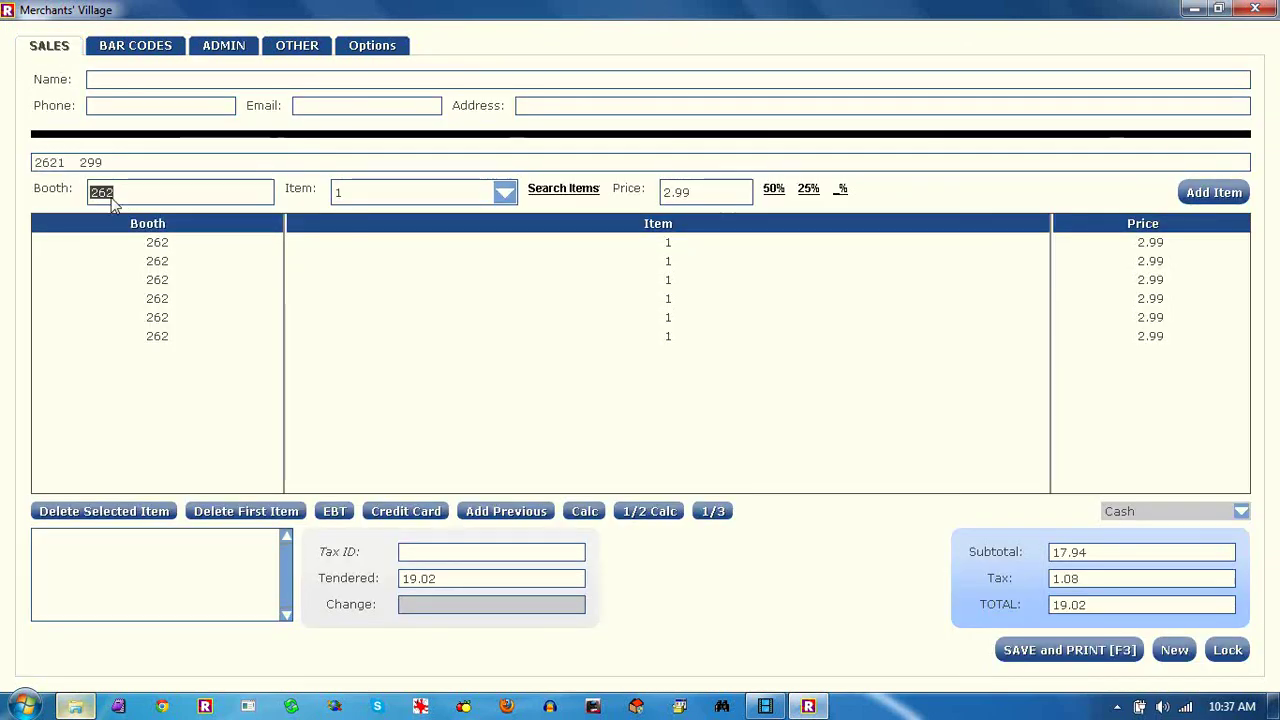
key("BackSpace")
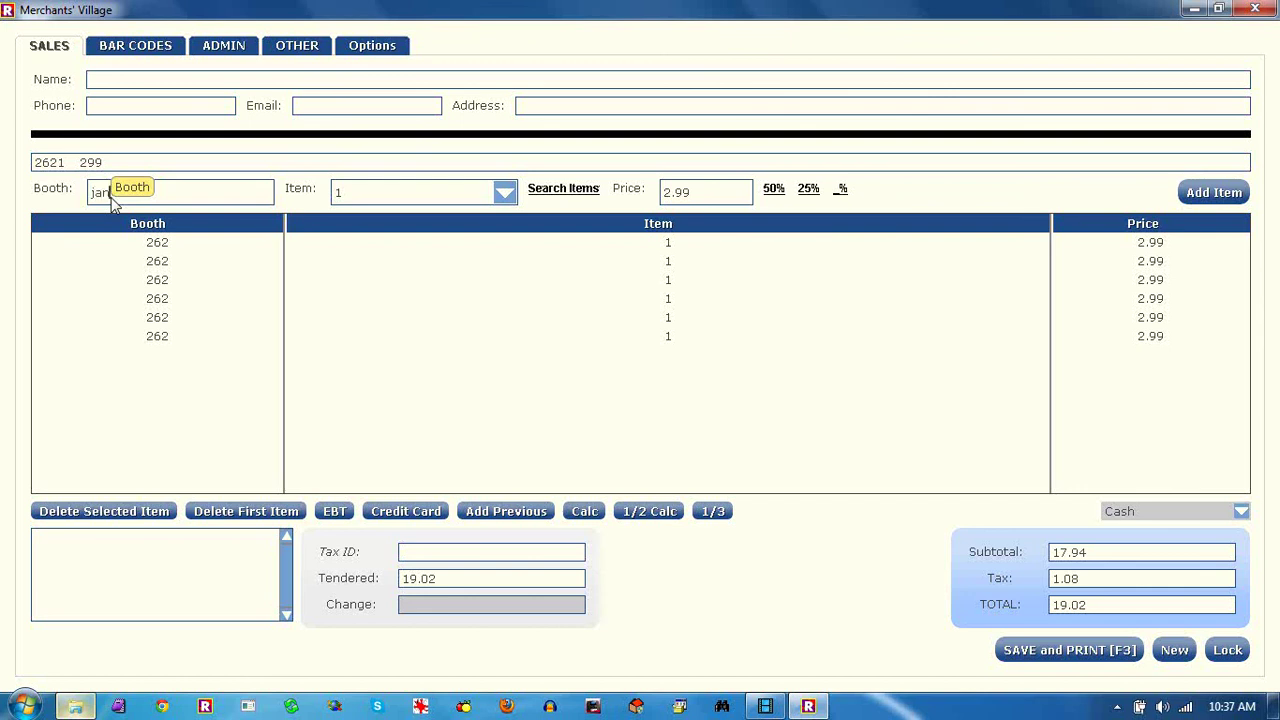
type("jane doe")
left_click(418, 203)
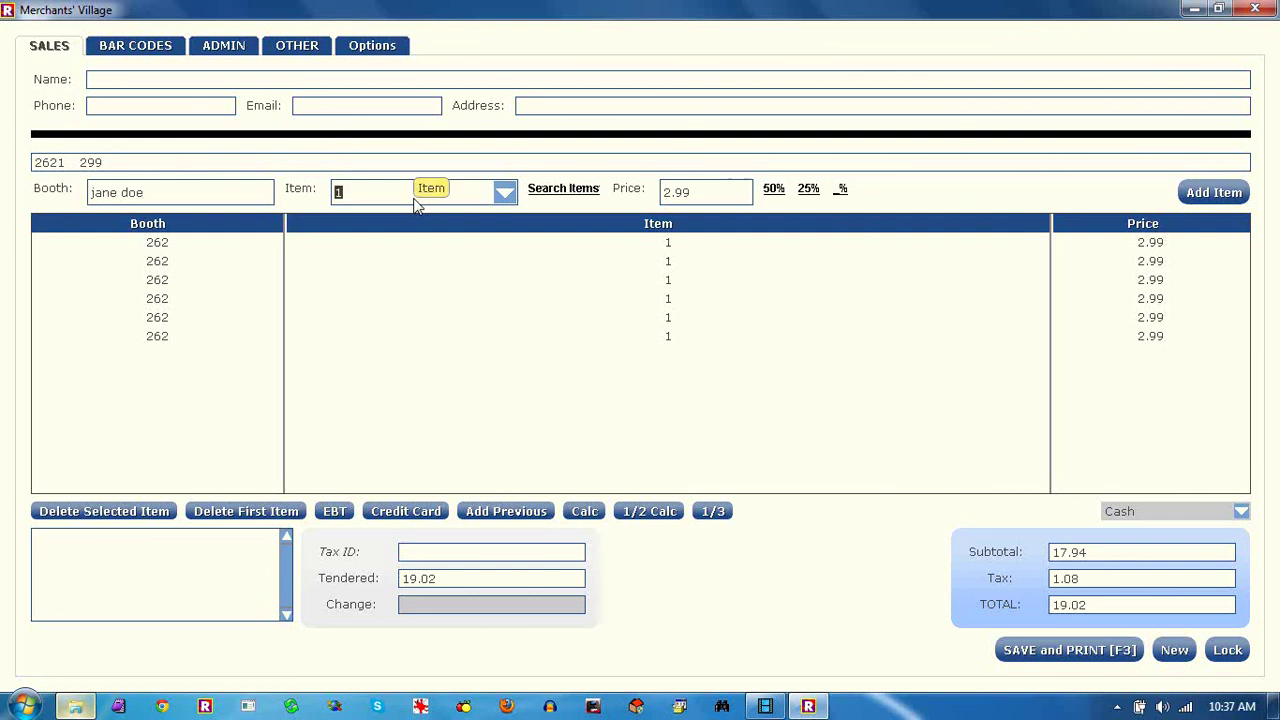
key("Tab")
type("1.99")
left_click(171, 199)
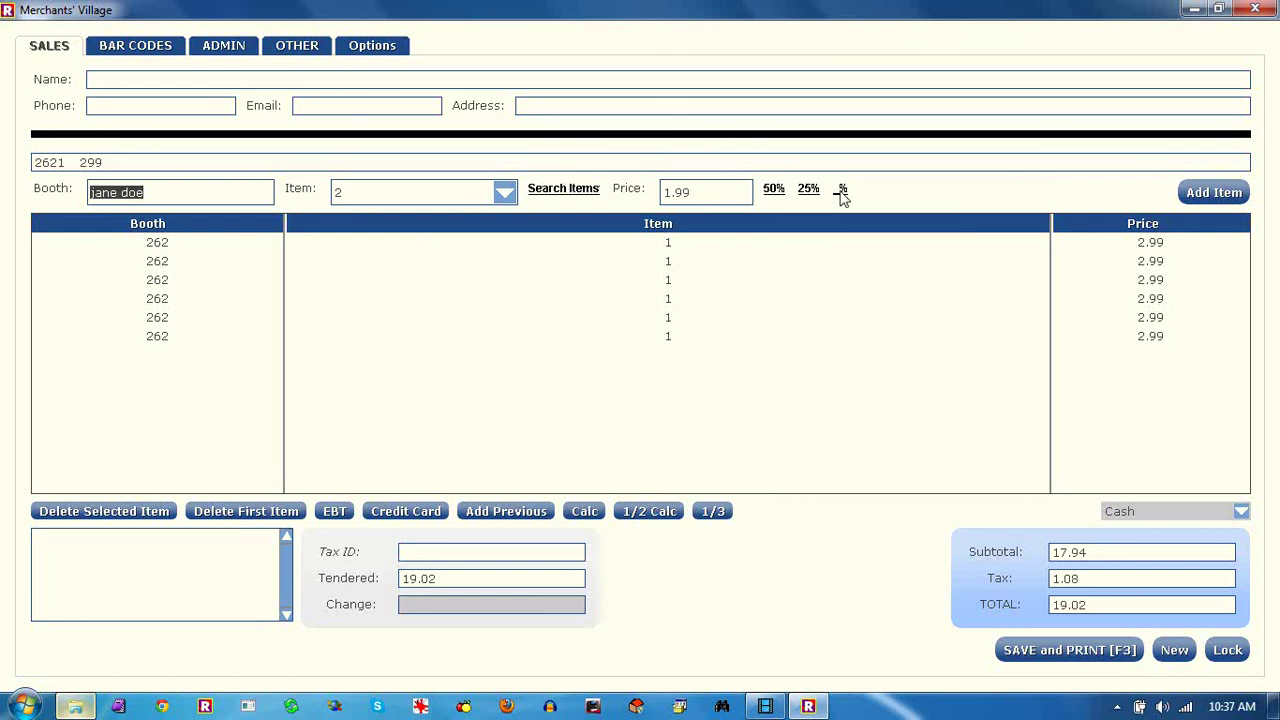
left_click(1214, 193)
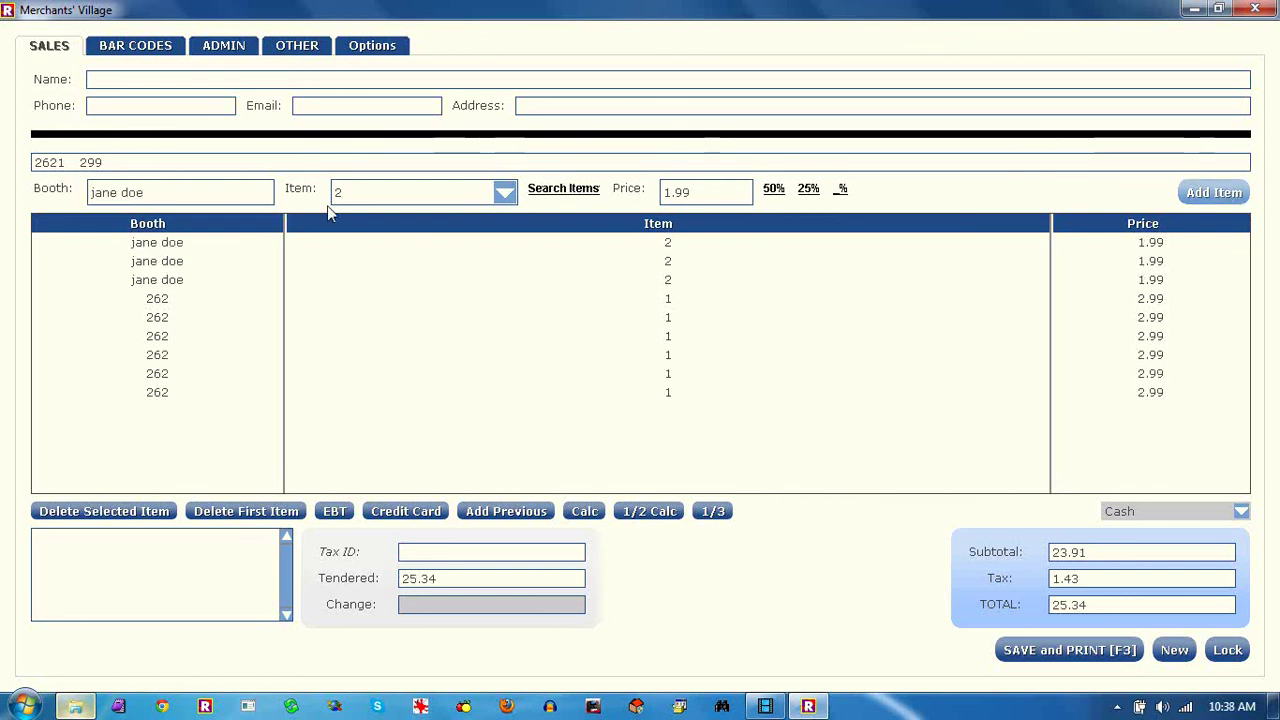
Delete several booth 262 and top lines from the sale, then add the item 2 line again
left_click(157, 373)
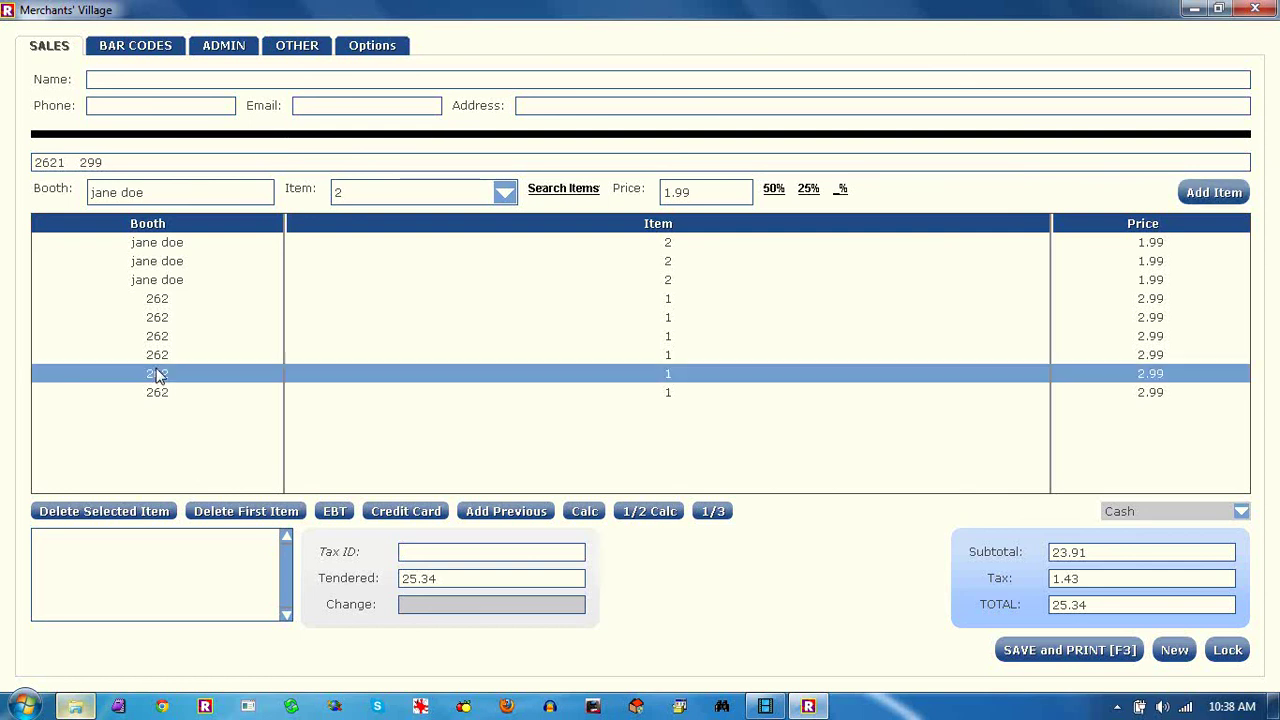
left_click(160, 509)
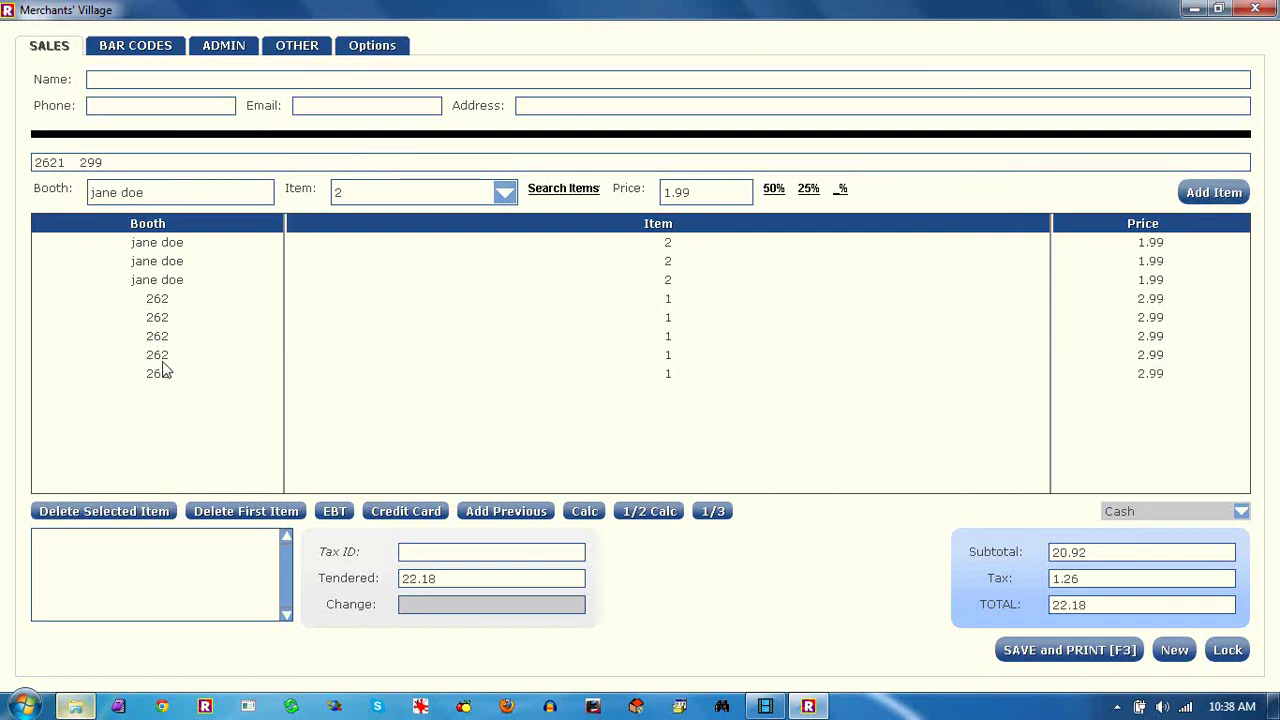
left_click(161, 361)
left_click(113, 515)
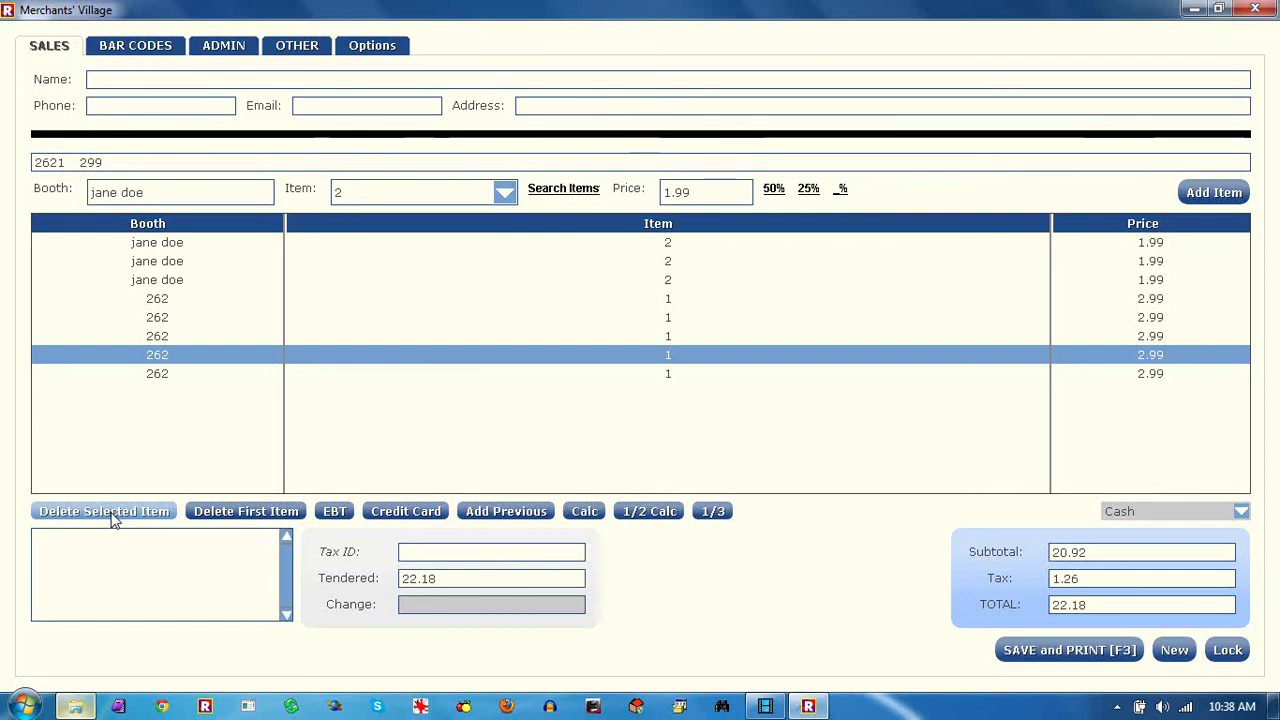
double_click(262, 513)
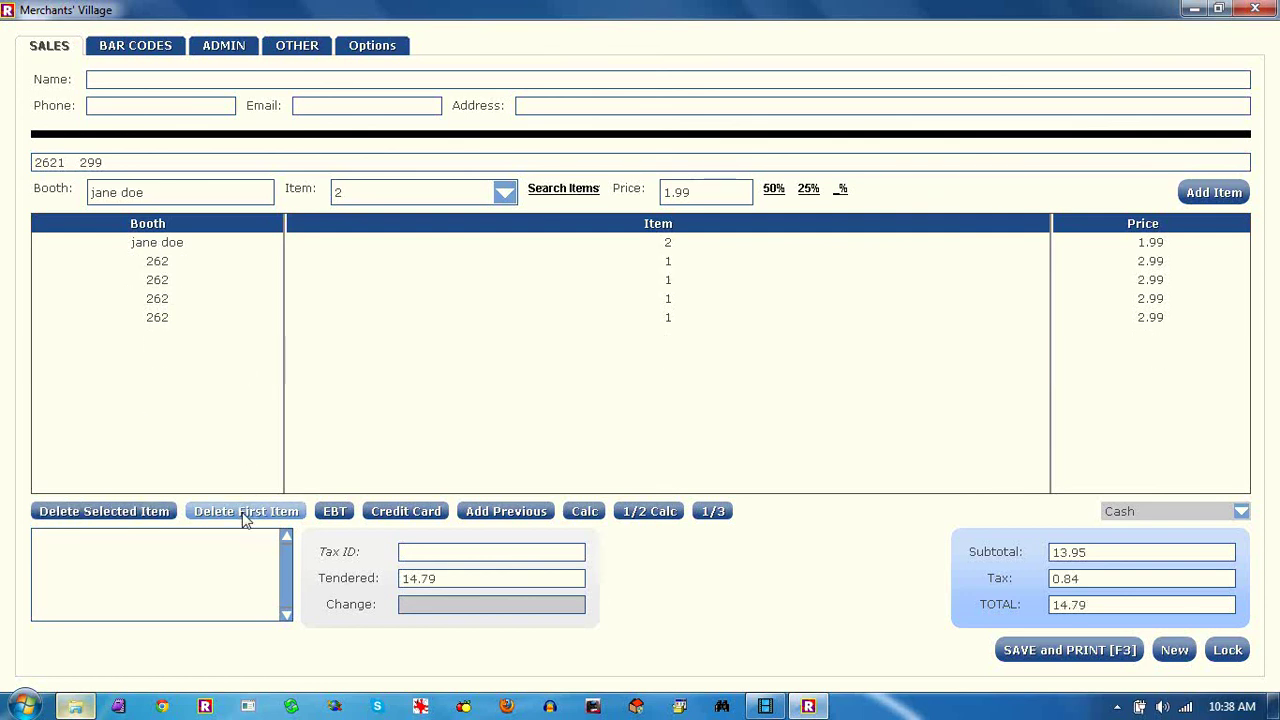
double_click(244, 518)
double_click(244, 518)
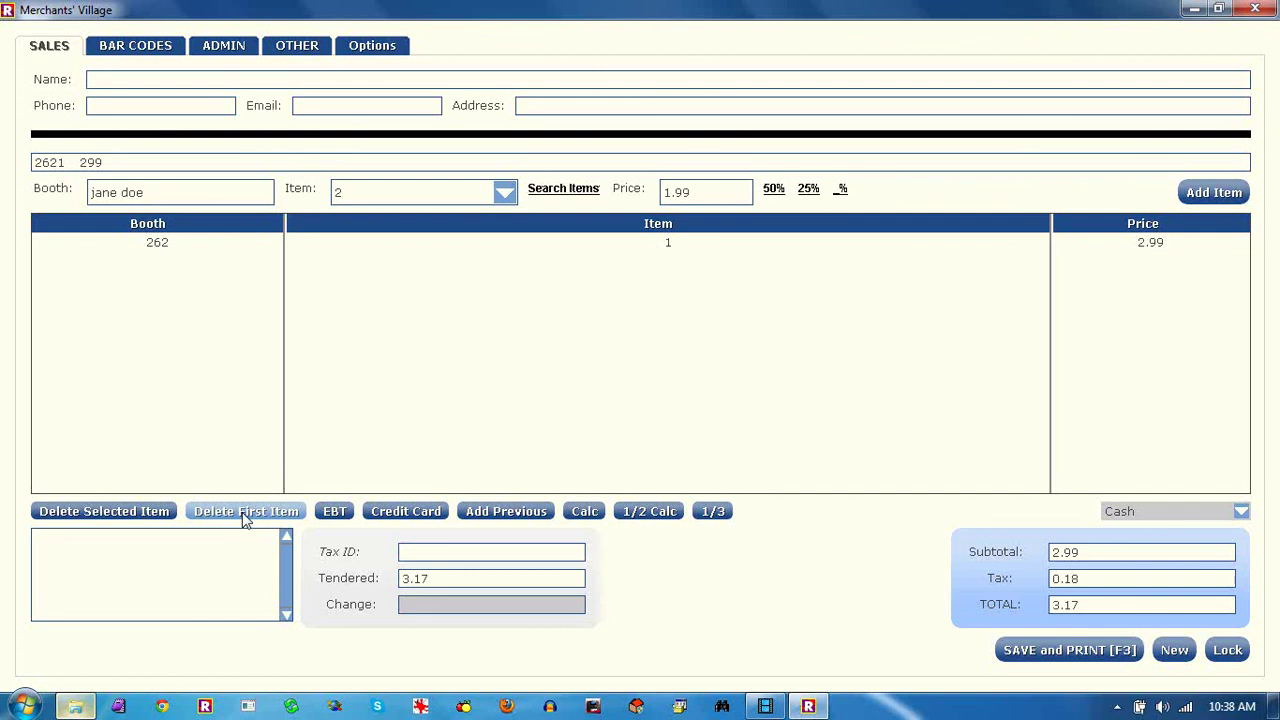
left_click(1218, 191)
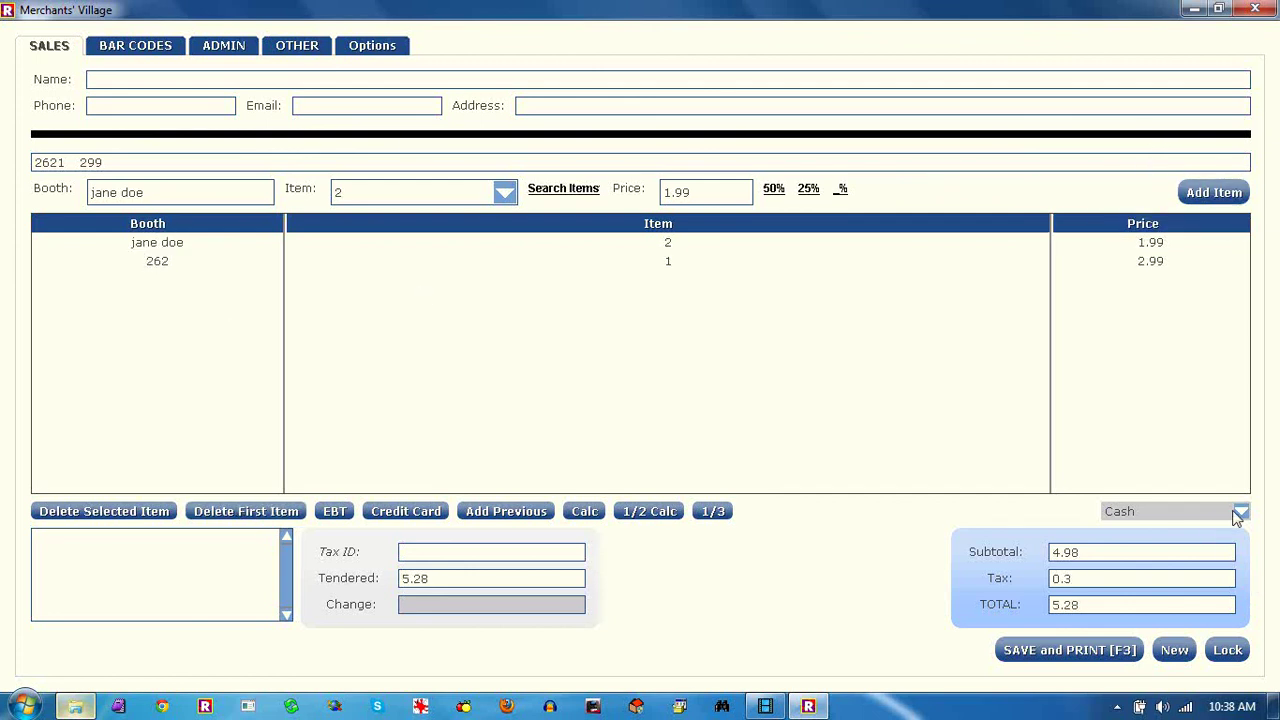
Set payment to Credit Card with 0.0 tax, dismissing the could-not-determine-total error
left_click(1239, 514)
left_click(1197, 517)
double_click(1088, 583)
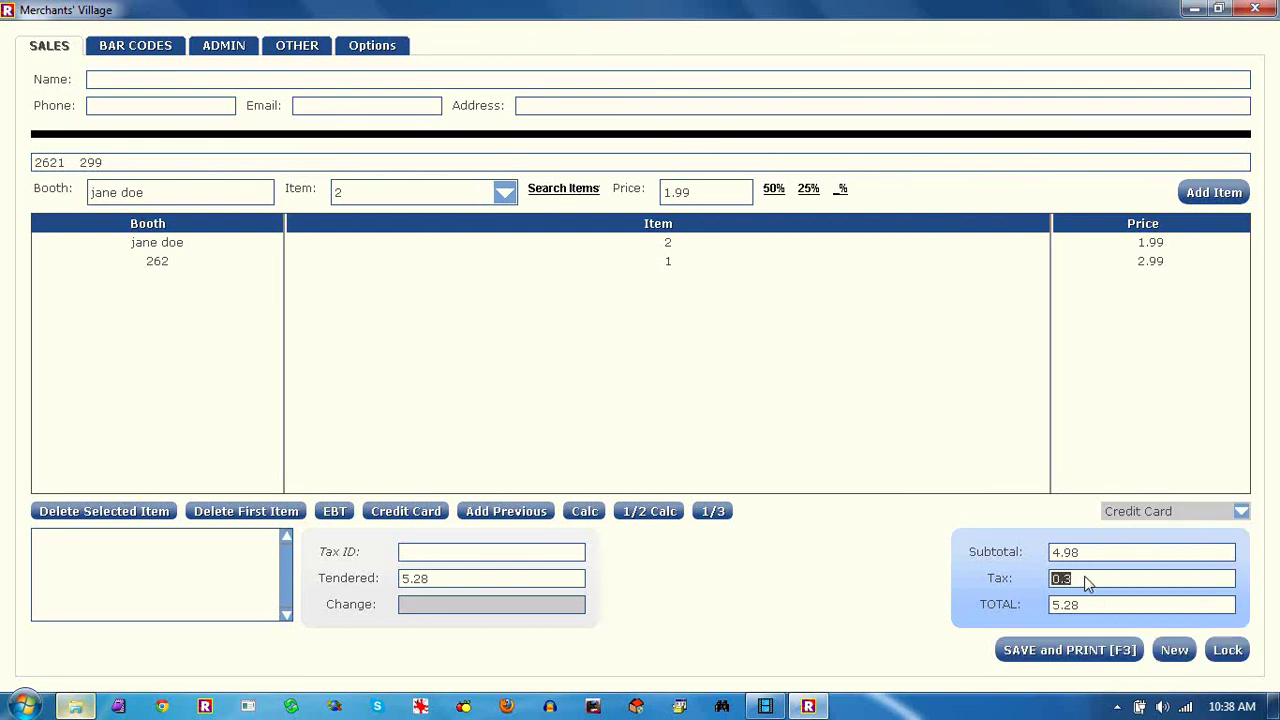
type("0.0")
key("Tab")
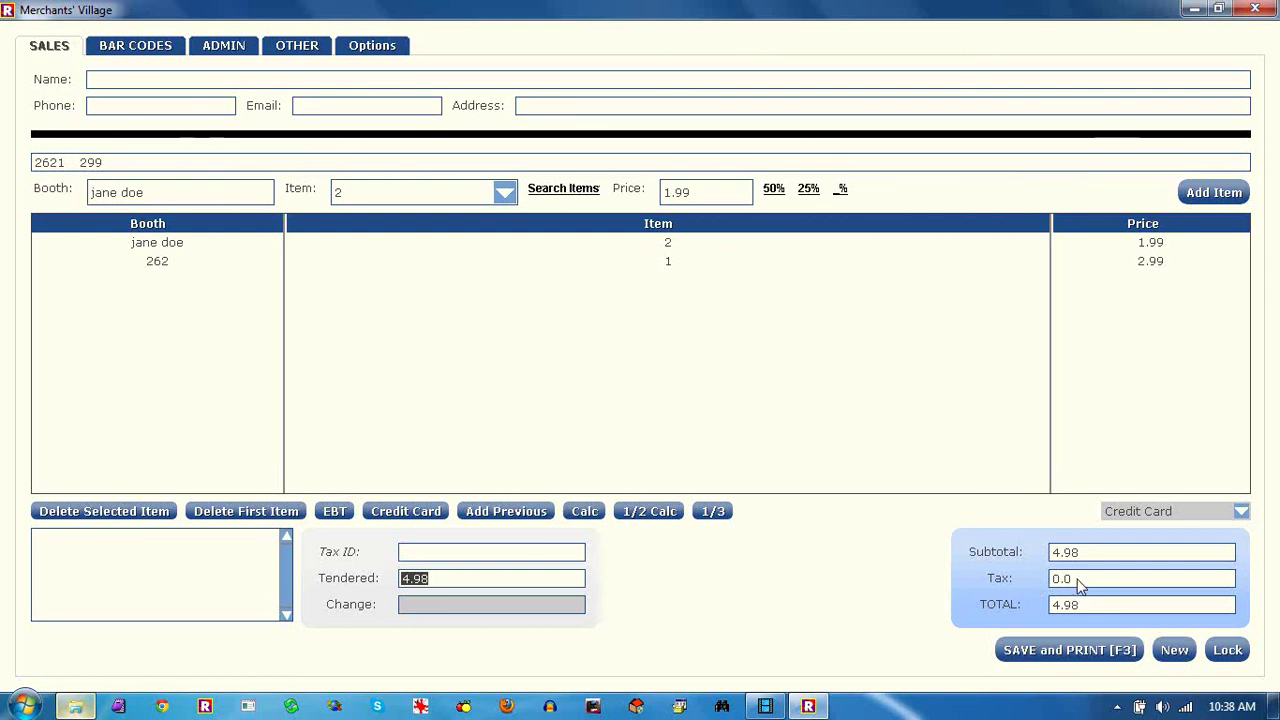
left_click(1080, 587)
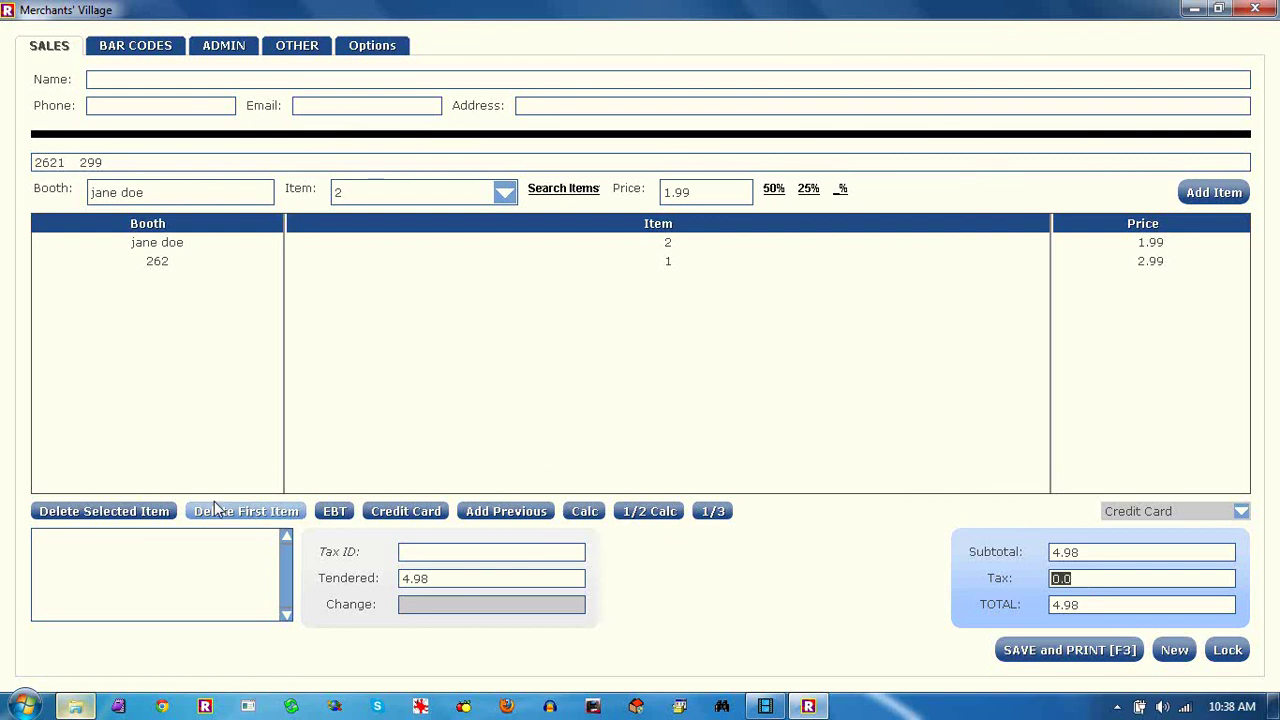
left_click(502, 519)
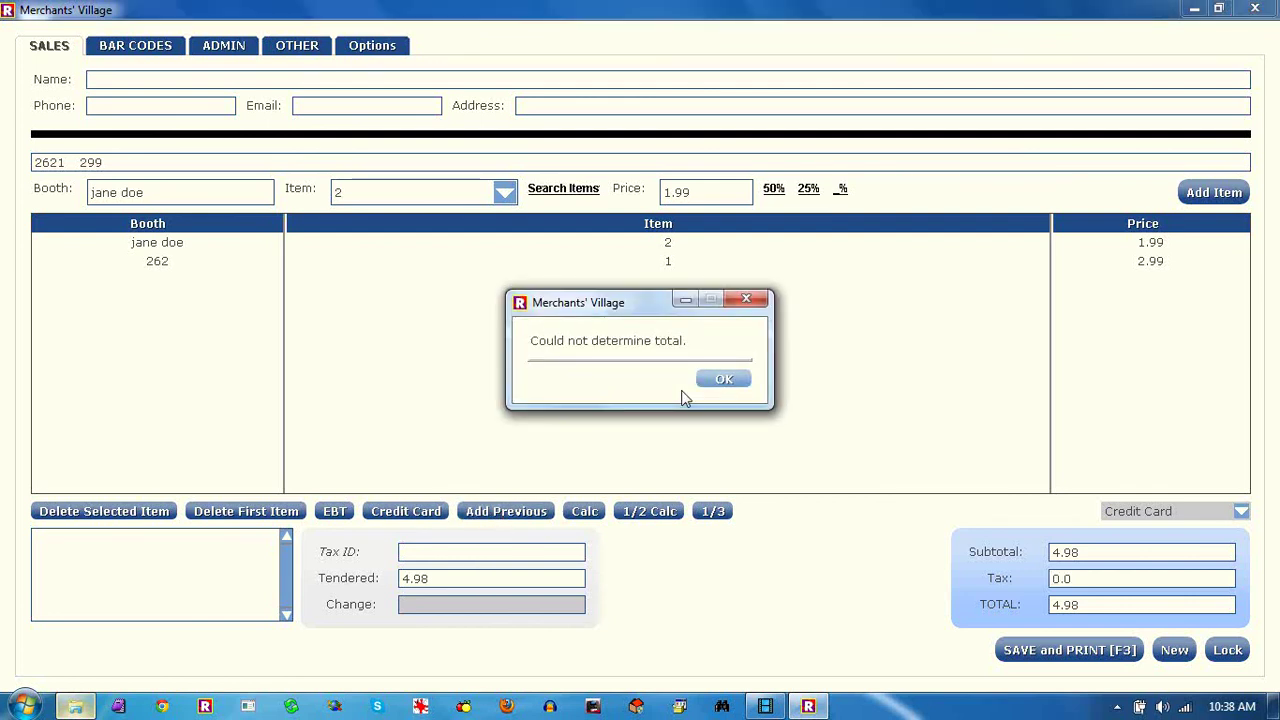
left_click(724, 380)
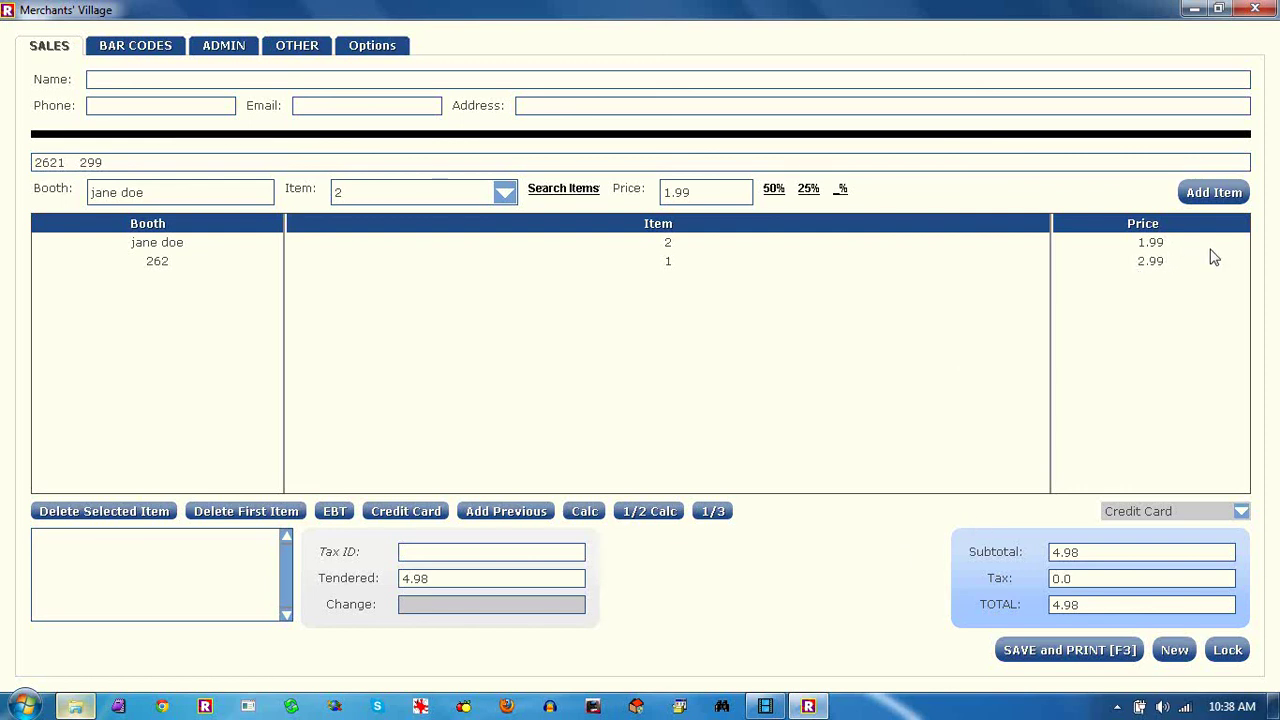
Save and print the 4.98 credit card sale, acknowledging the saving notice
left_click(1174, 284)
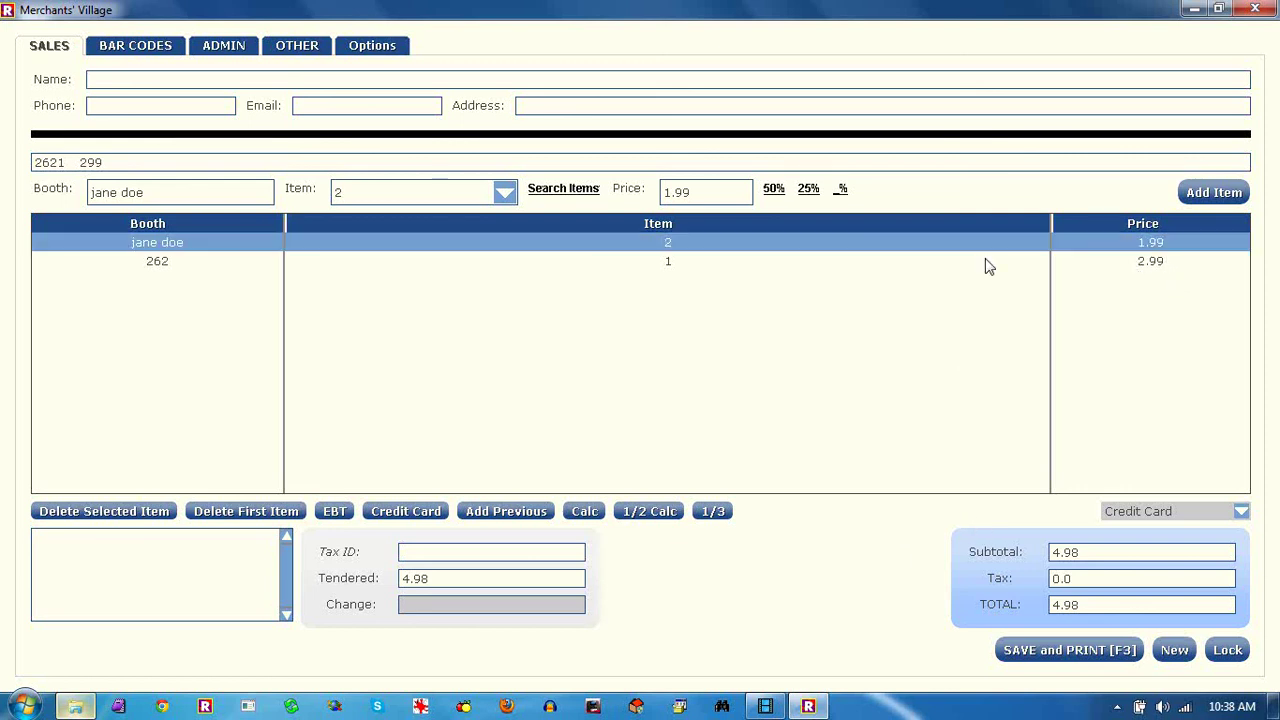
left_click(855, 262)
left_click(829, 242)
left_click(1043, 650)
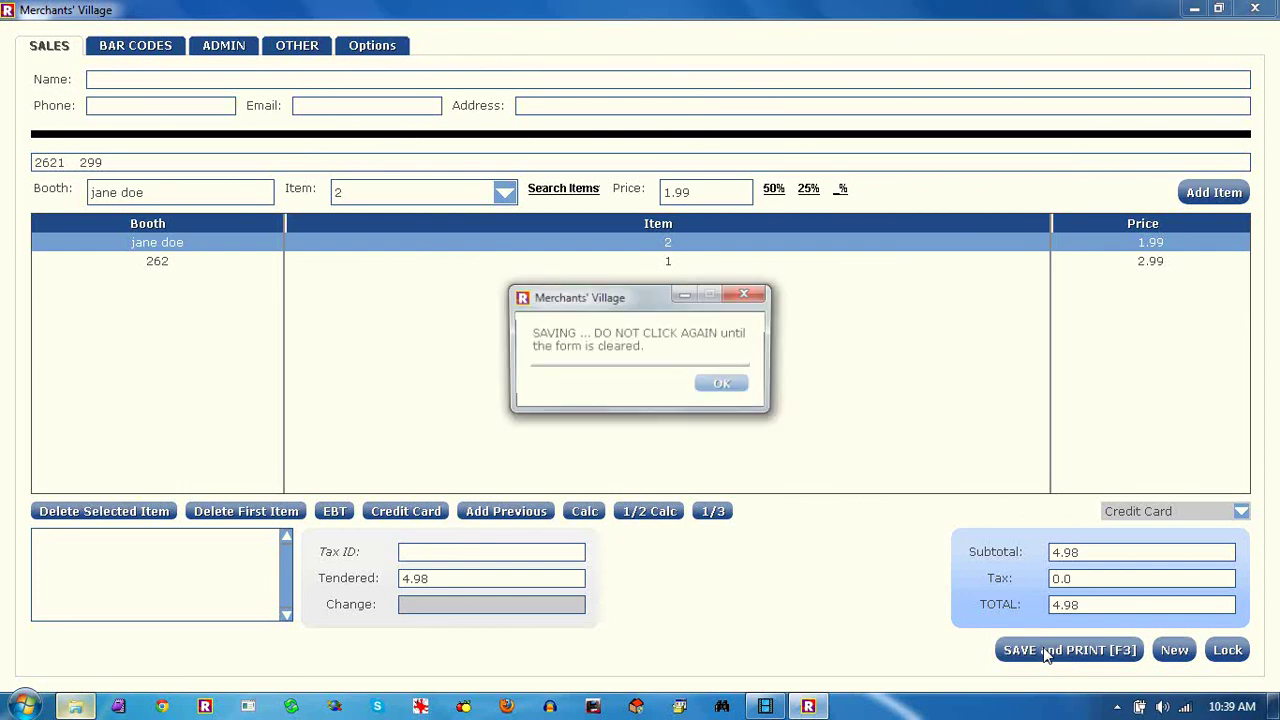
left_click(742, 389)
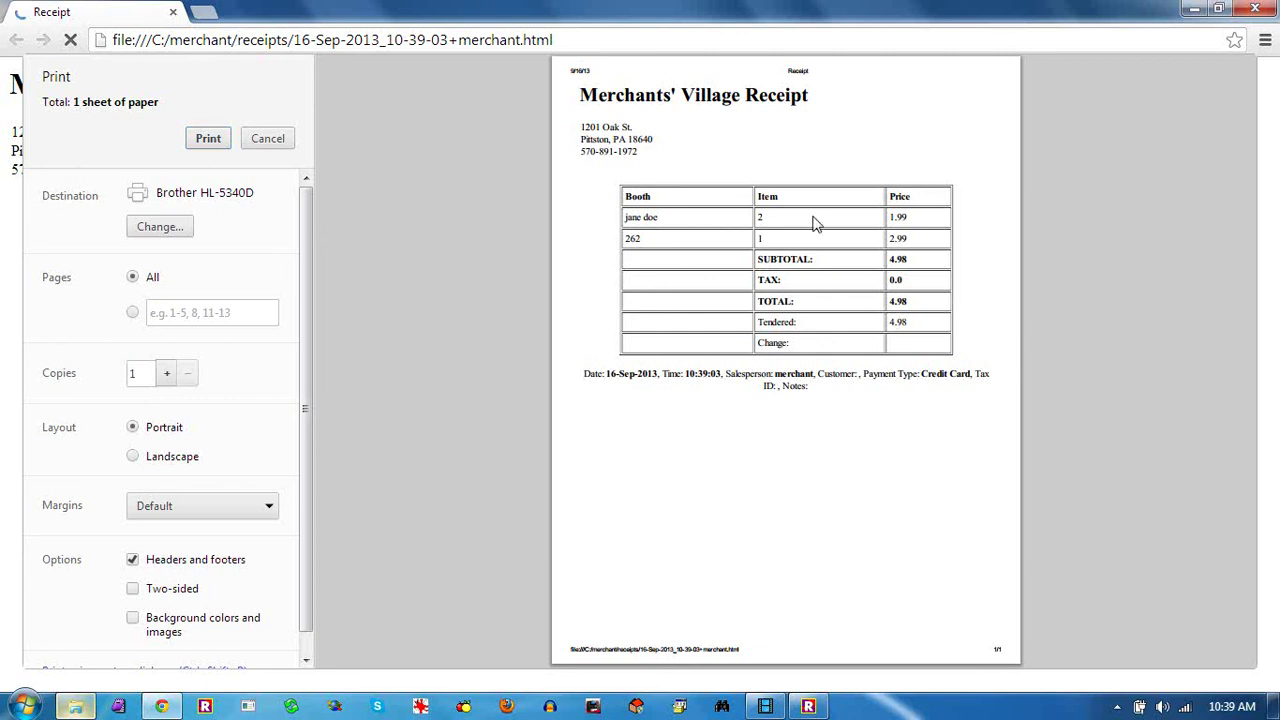
Cancel Chrome's print preview of the receipt and close the receipt window
left_click(256, 142)
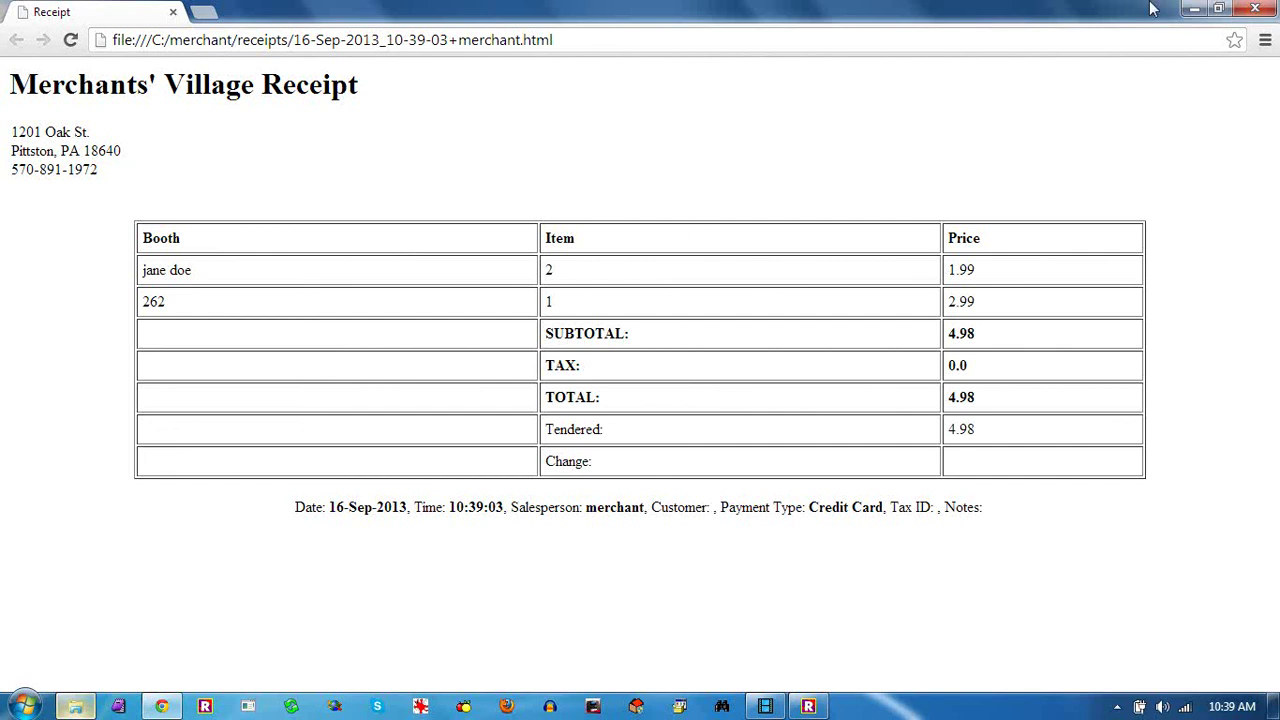
left_click(1253, 10)
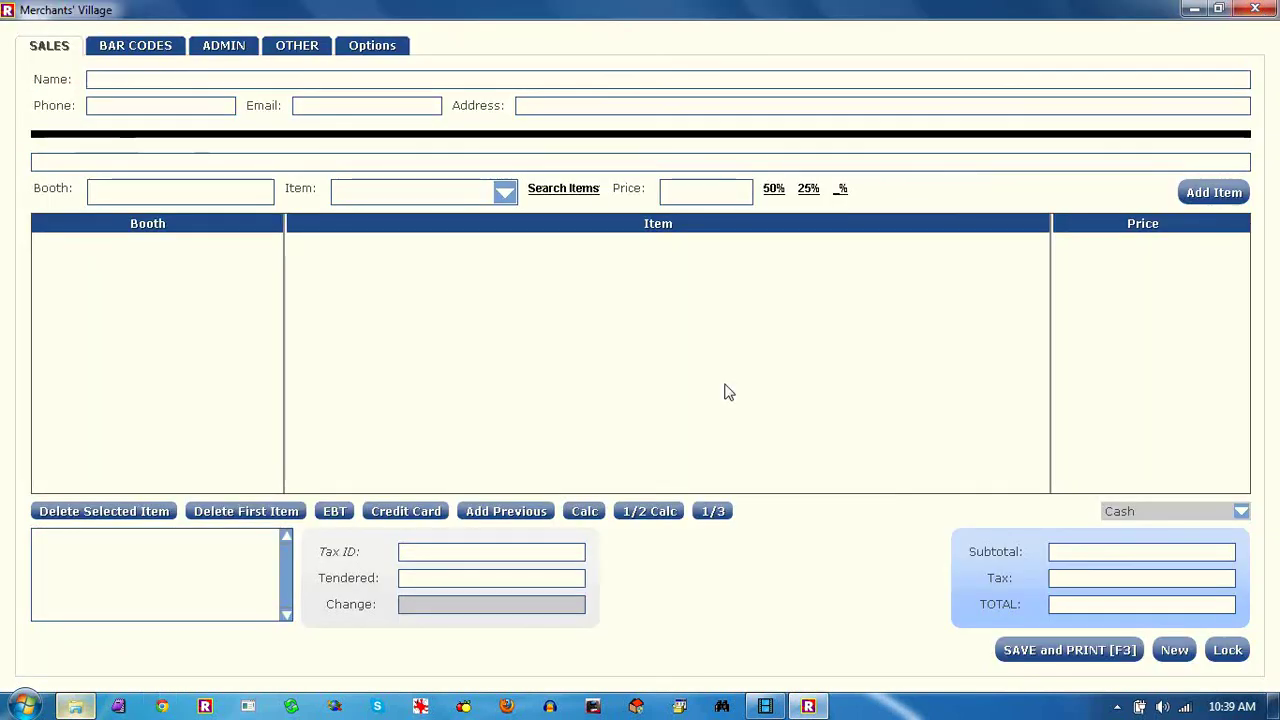
Scan bar code 2621 twice to add two booth 262 items
left_click(95, 198)
left_click(78, 170)
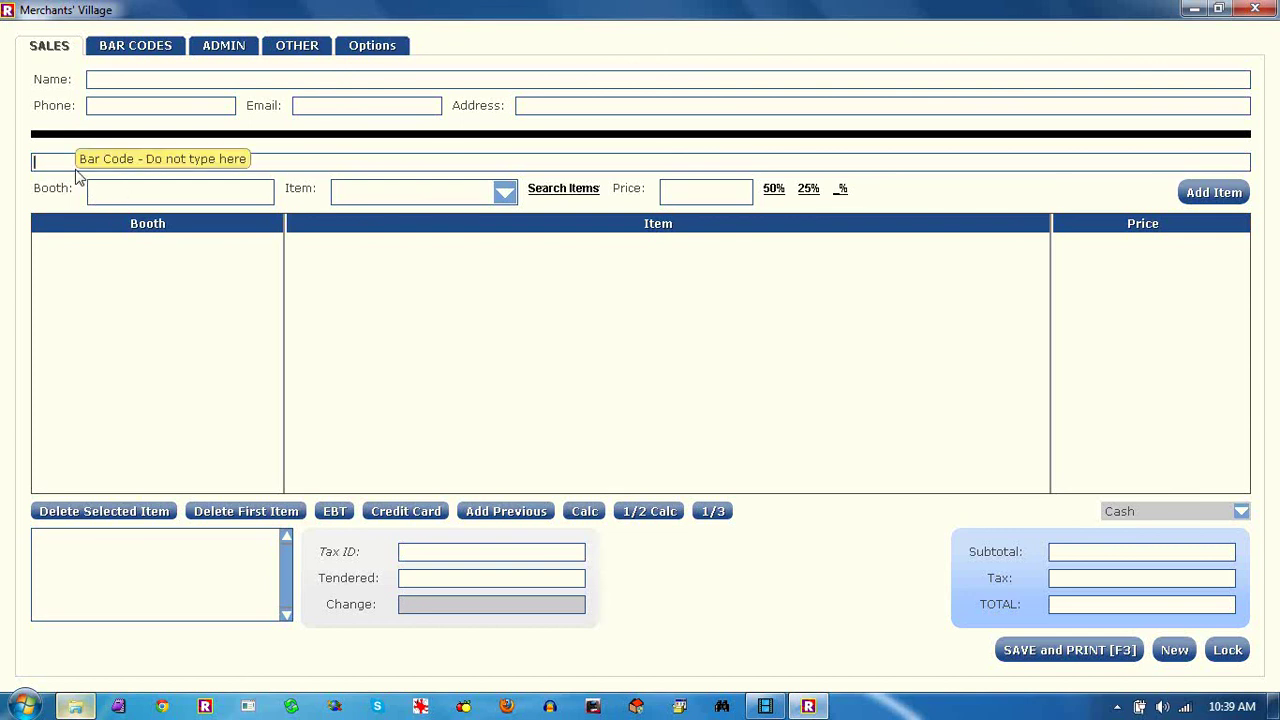
type("2621")
key("Return")
type("2621")
key("Return")
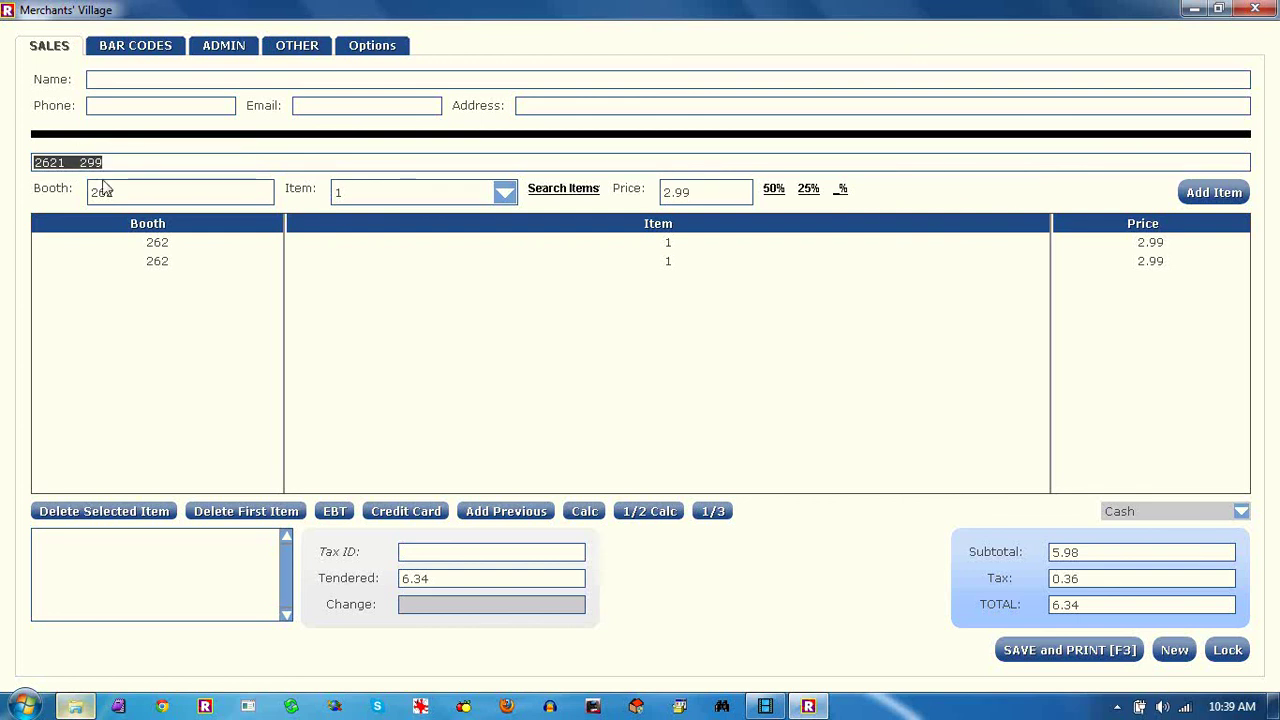
Enter a vendor name and invalid item, then correct the item to 1 after not-found errors
left_click(126, 192)
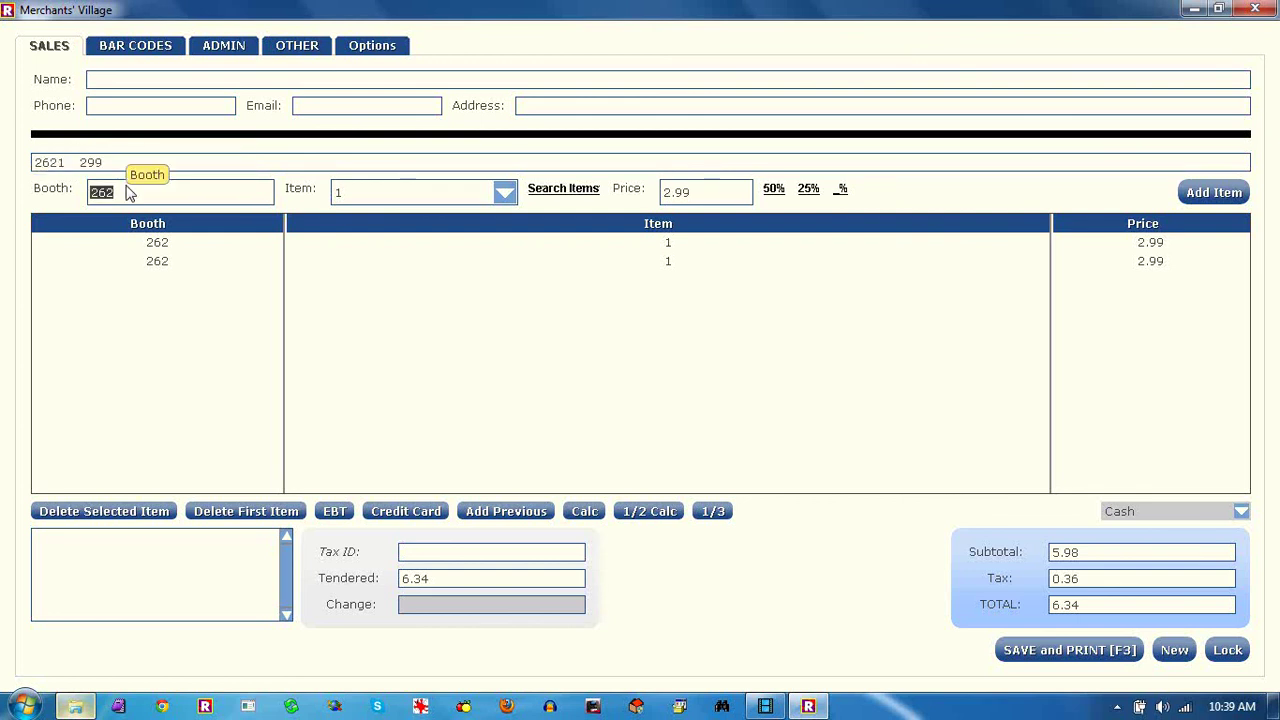
type("john")
type("sdfgsdfg")
key("Return")
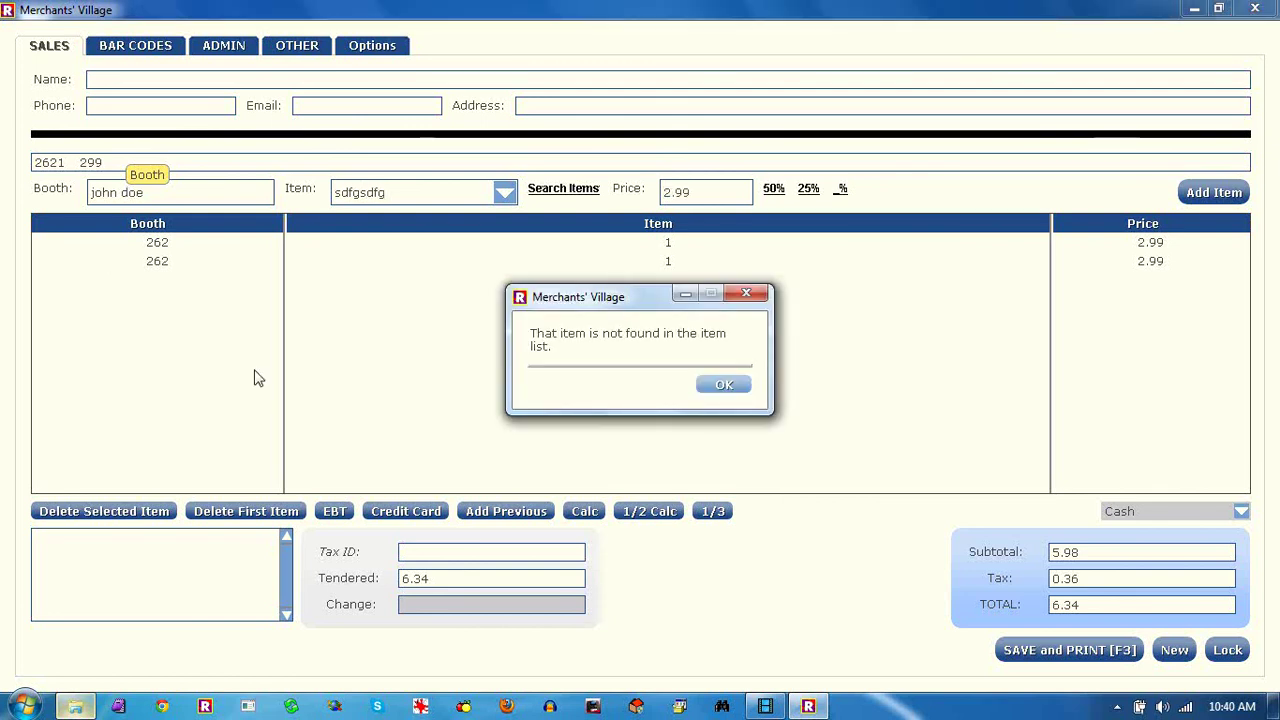
left_click(728, 390)
double_click(388, 196)
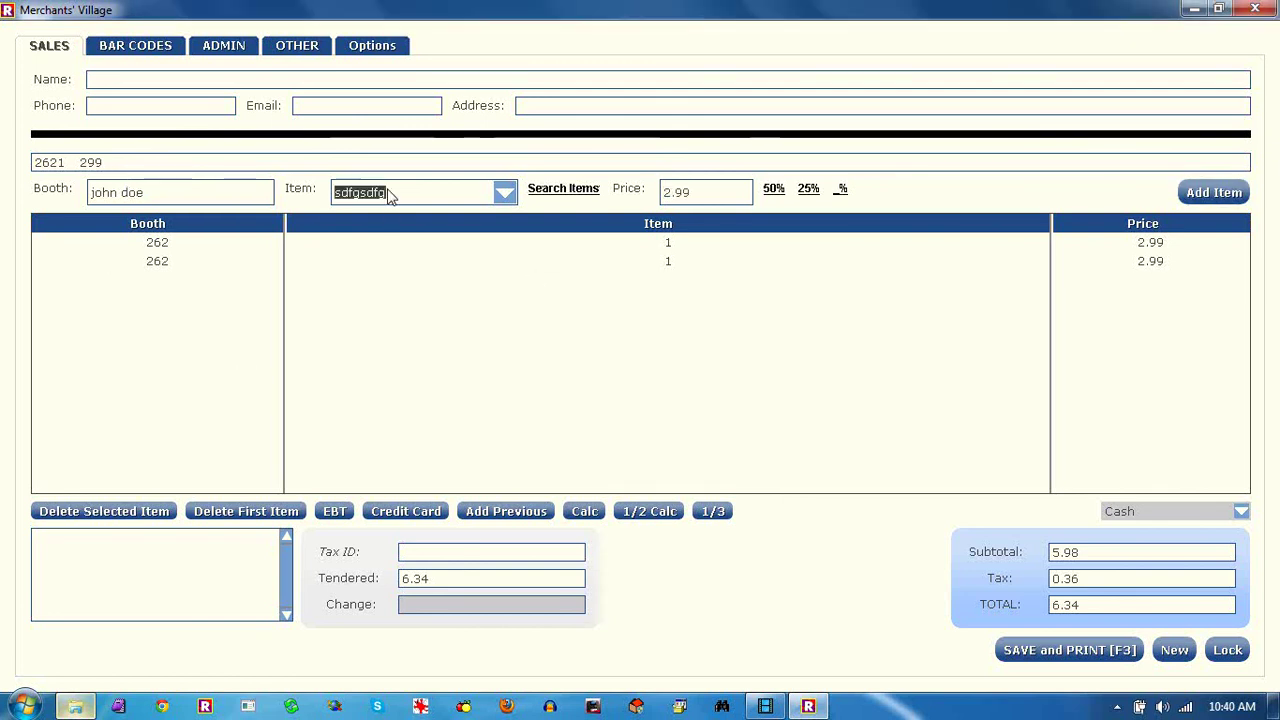
type("1")
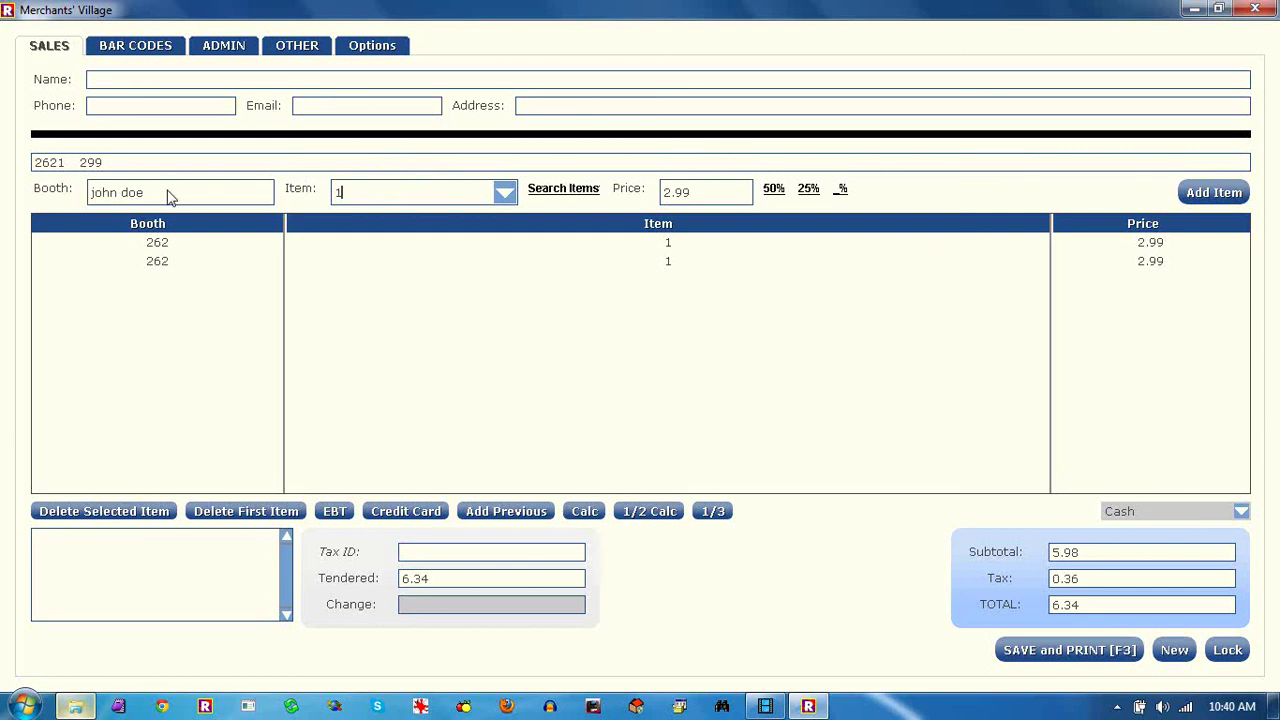
double_click(169, 195)
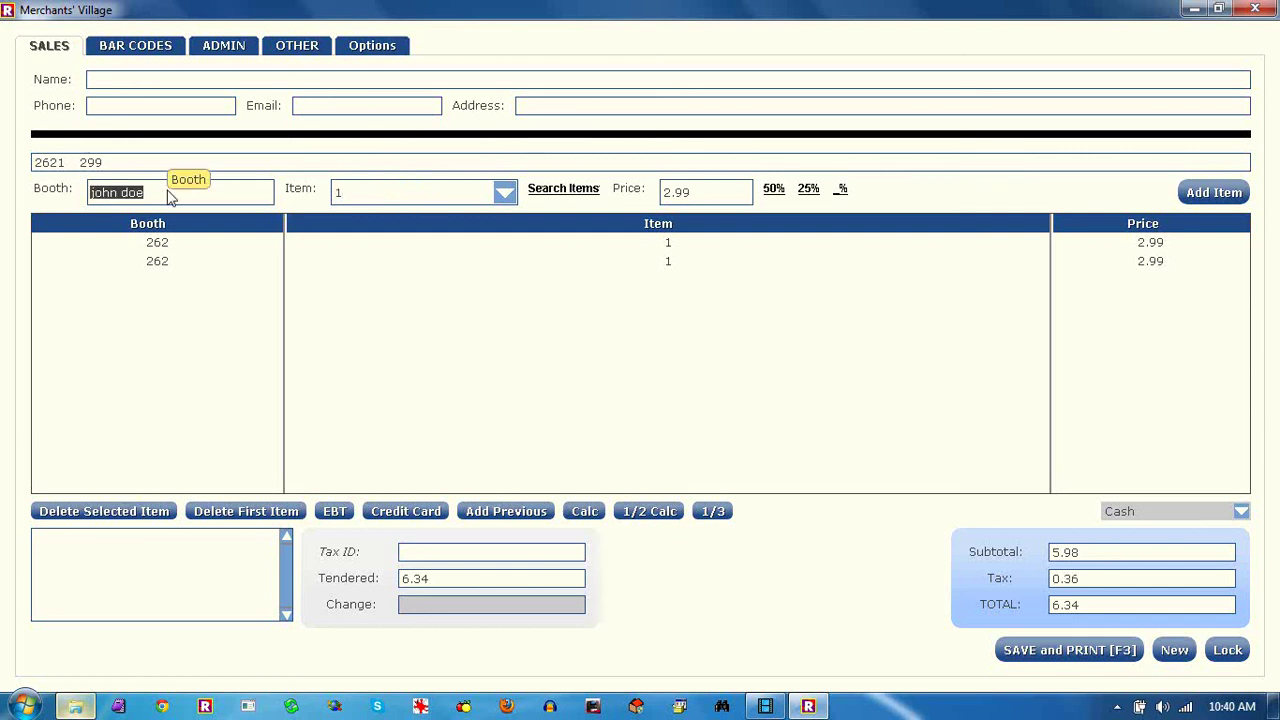
left_click(1202, 198)
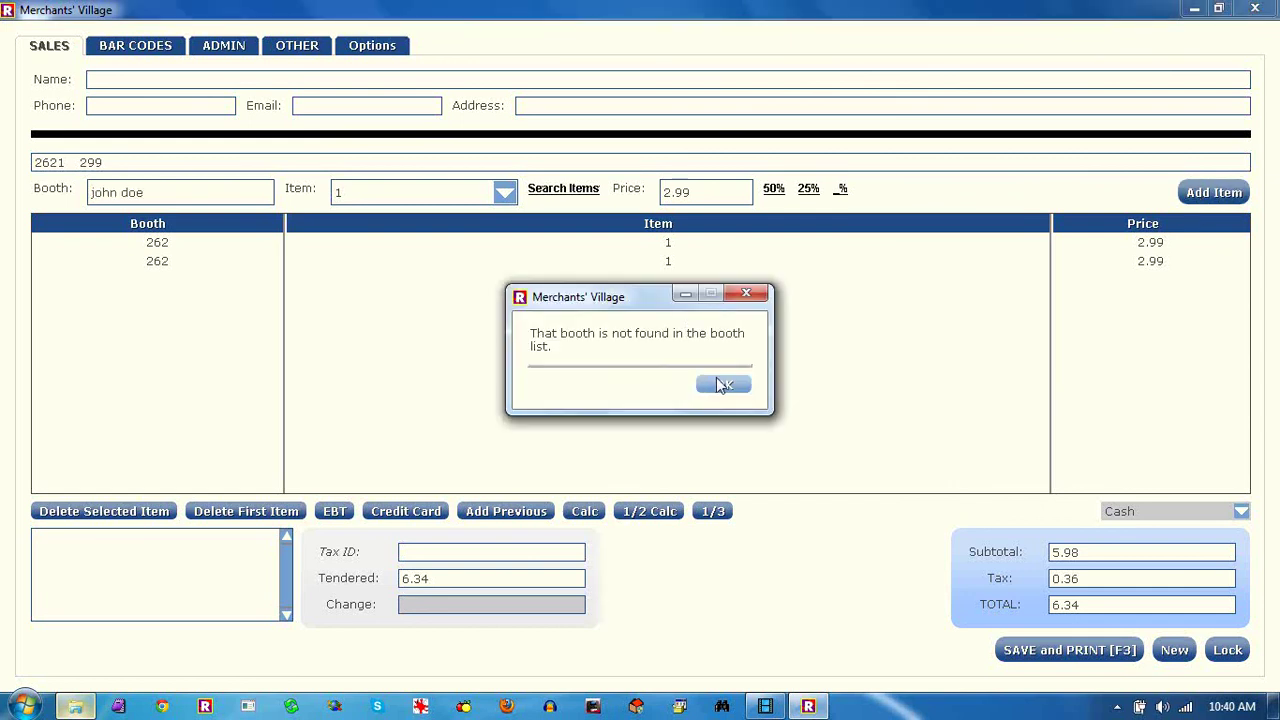
left_click(718, 383)
Set Booth to 2, add two booth 2 items, and save and print the 12.68 sale
left_click(203, 193)
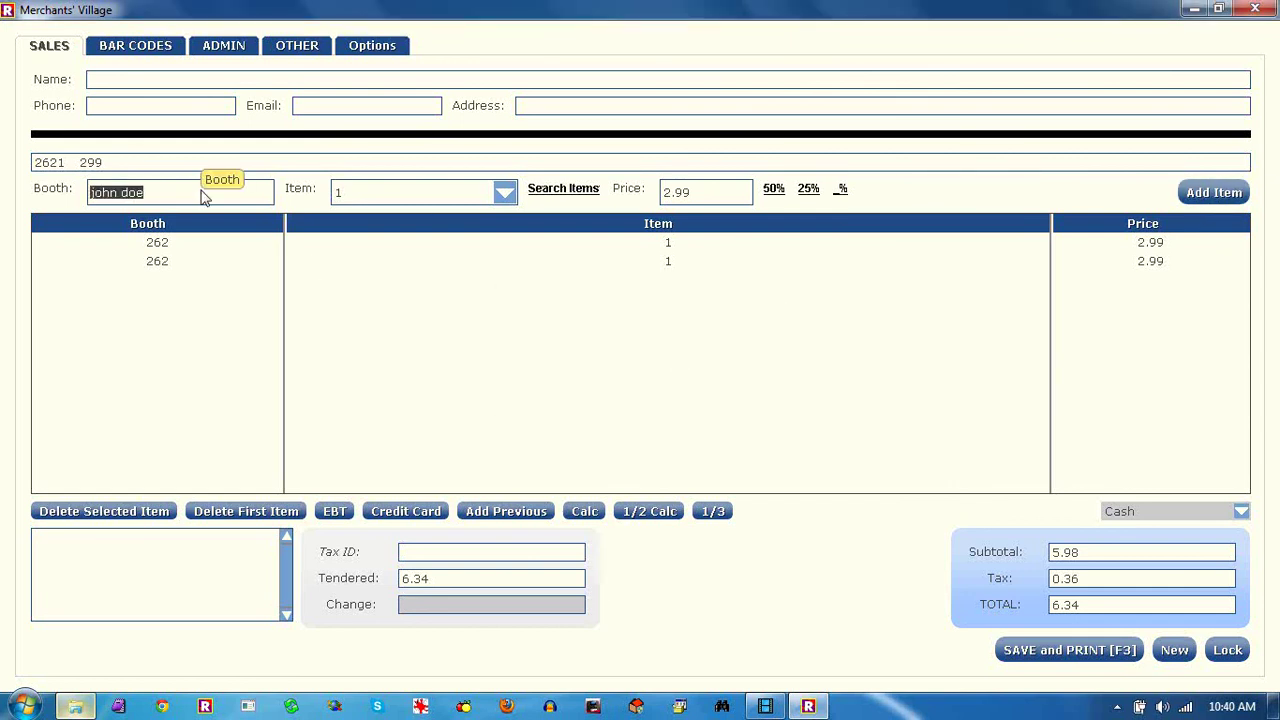
type("2")
left_click(1212, 194)
left_click(1210, 196)
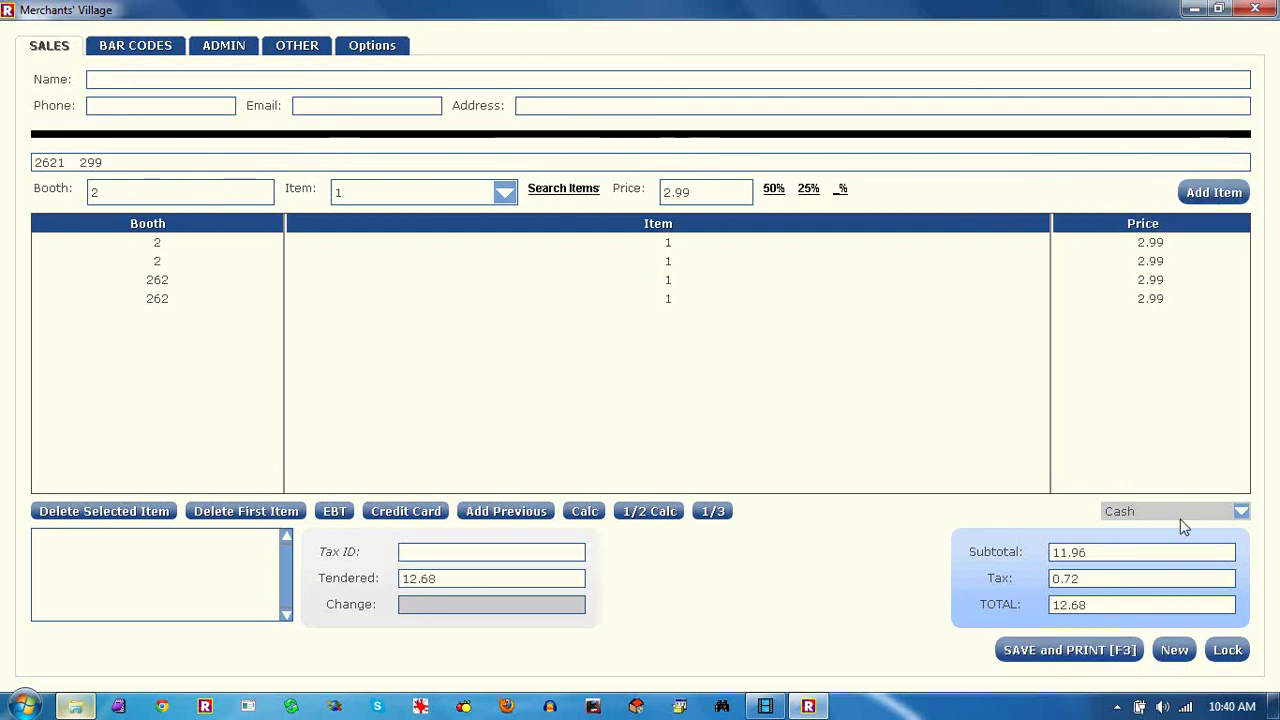
left_click(1052, 651)
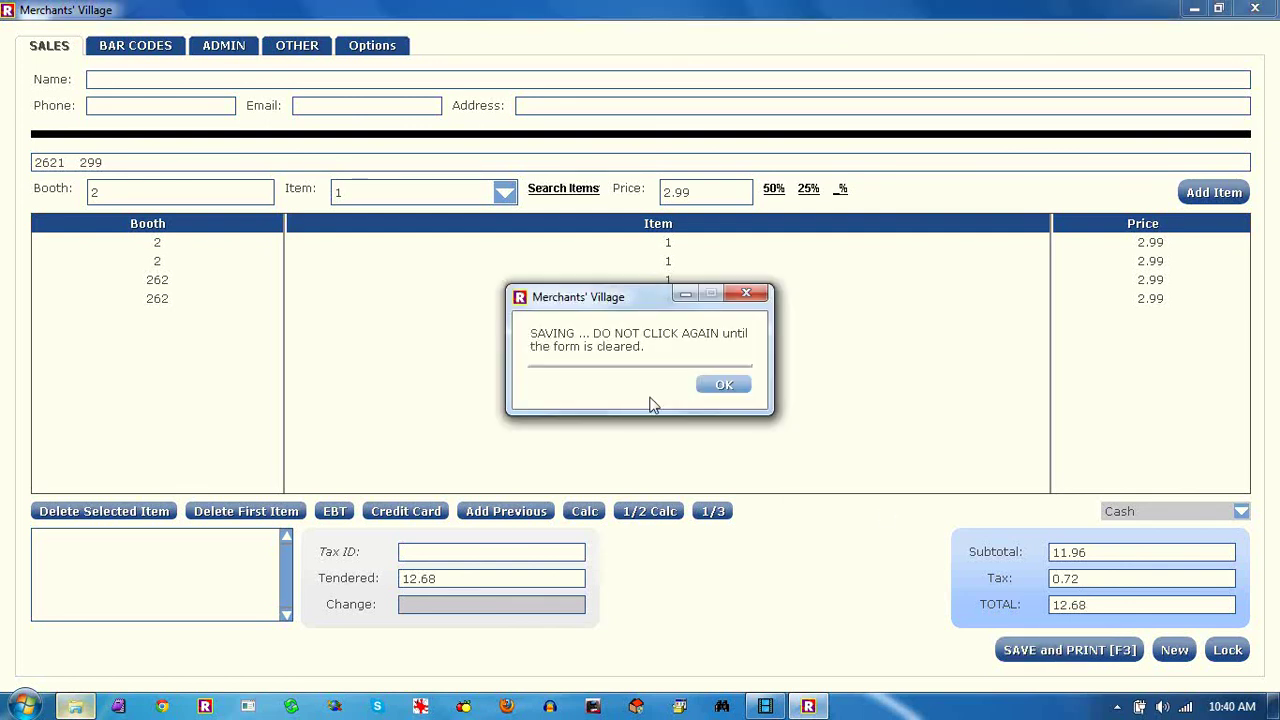
Dismiss the saving notice for the 12.68 cash sale and close the receipt preview window
left_click(712, 384)
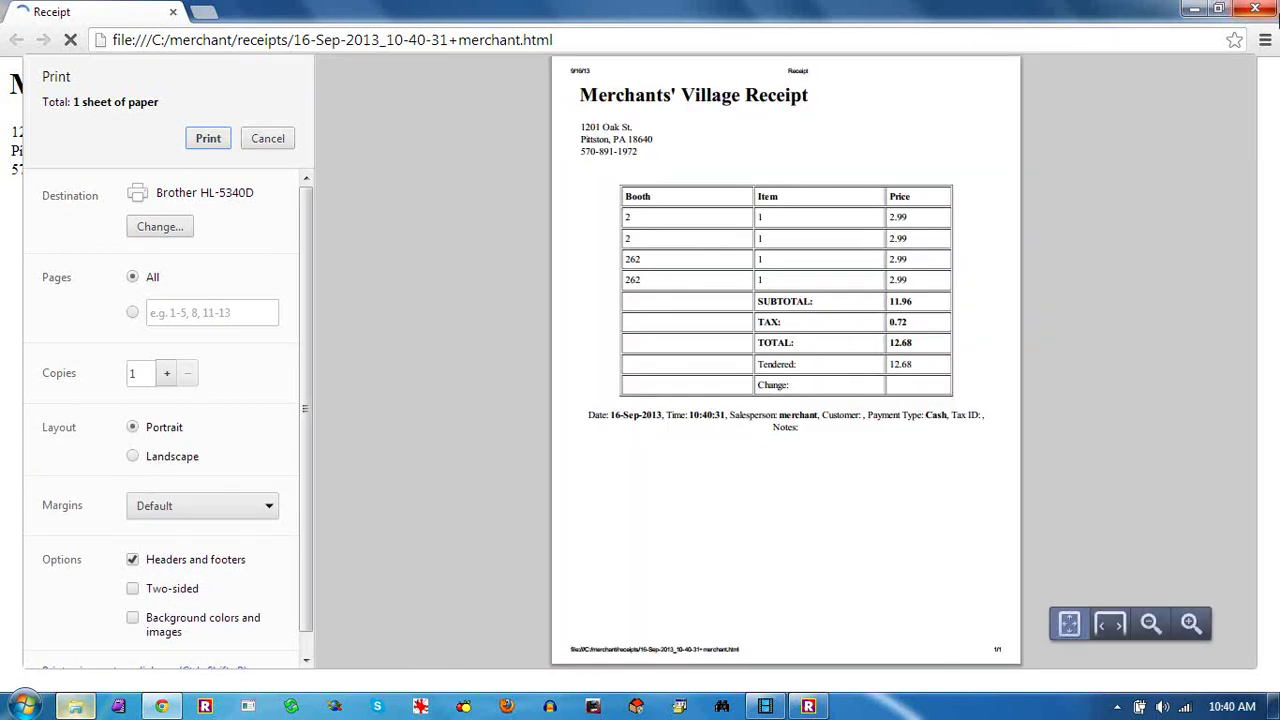
left_click(1256, 10)
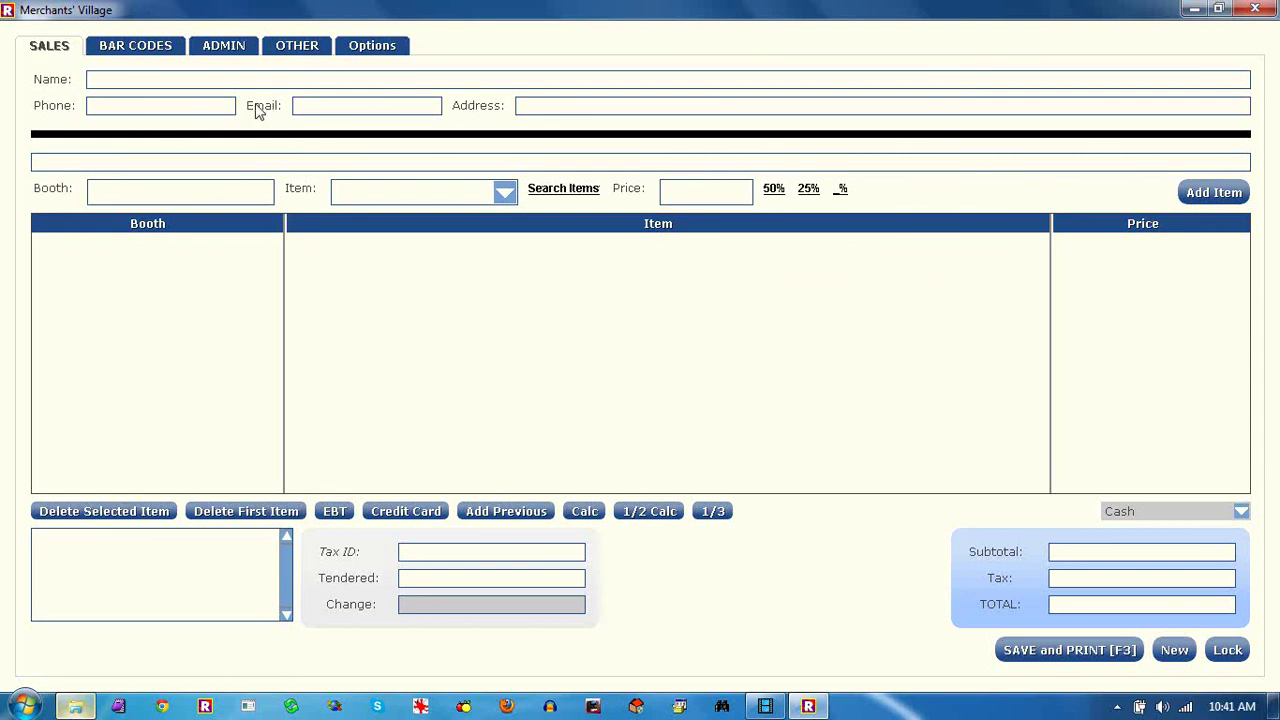
Open the Bar Code Orders form from the ADMIN page, allowing the security request
left_click(160, 46)
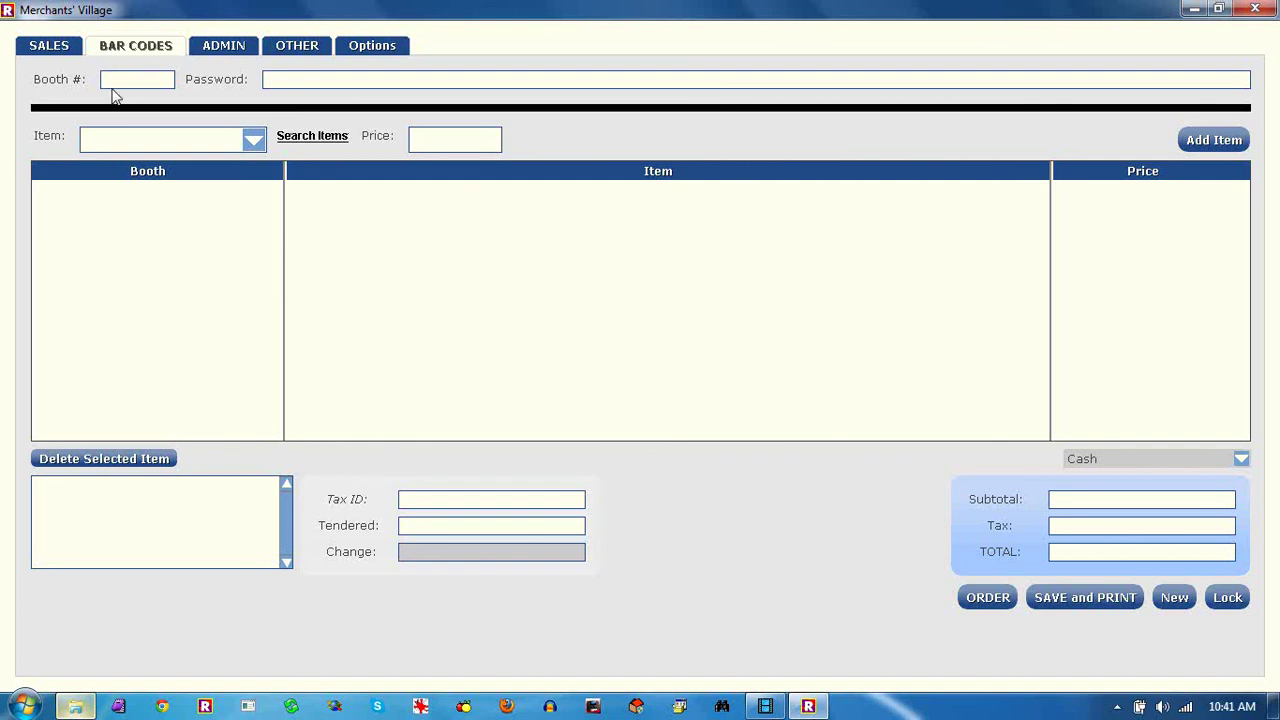
left_click(212, 50)
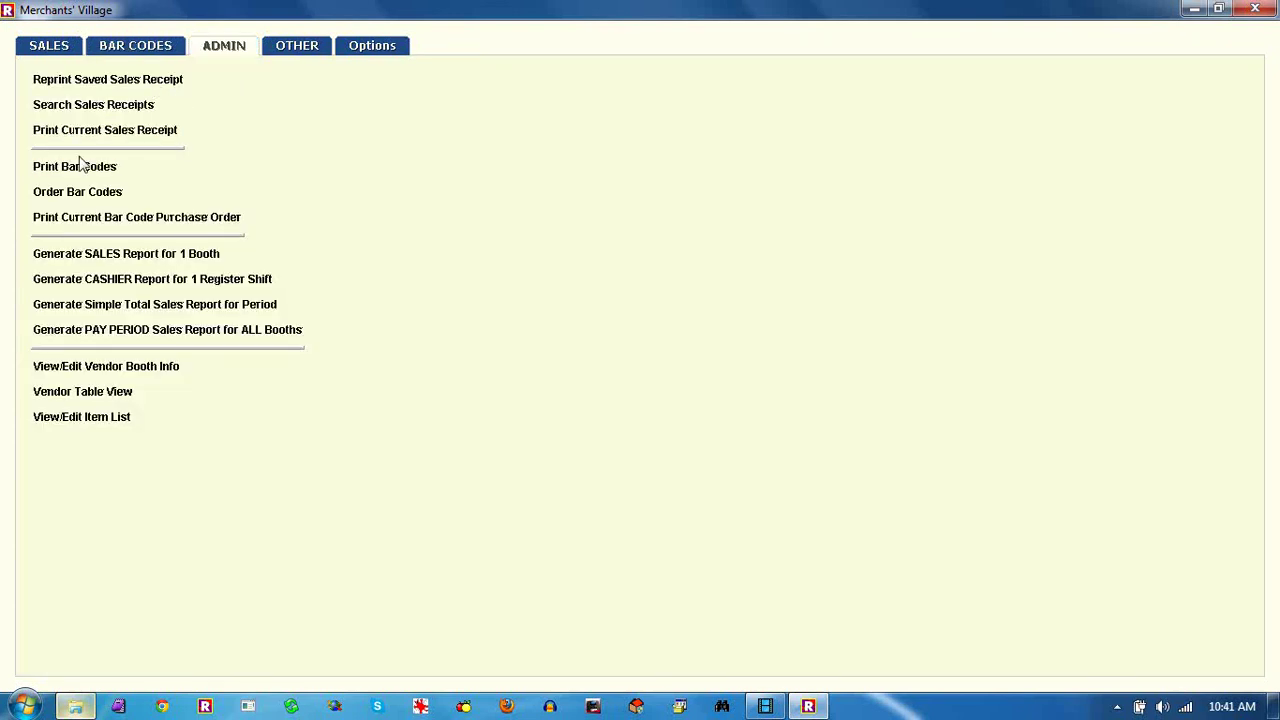
left_click(90, 195)
left_click(126, 86)
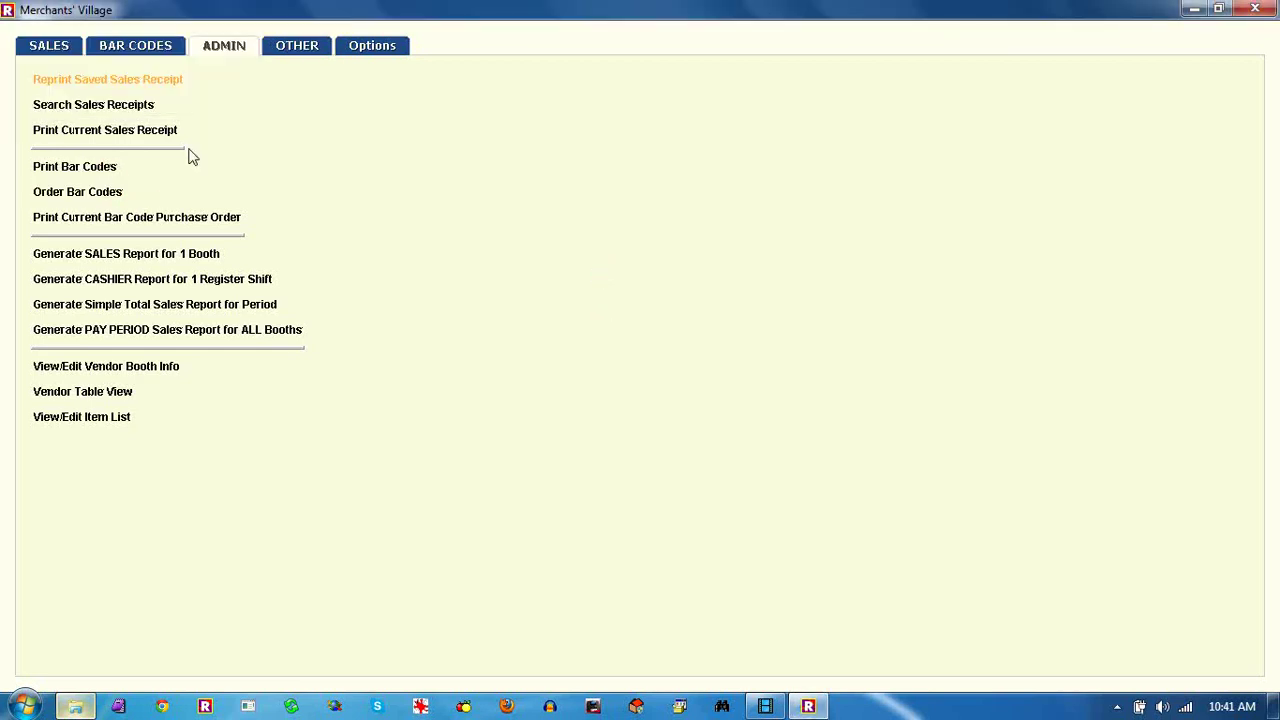
left_click(340, 190)
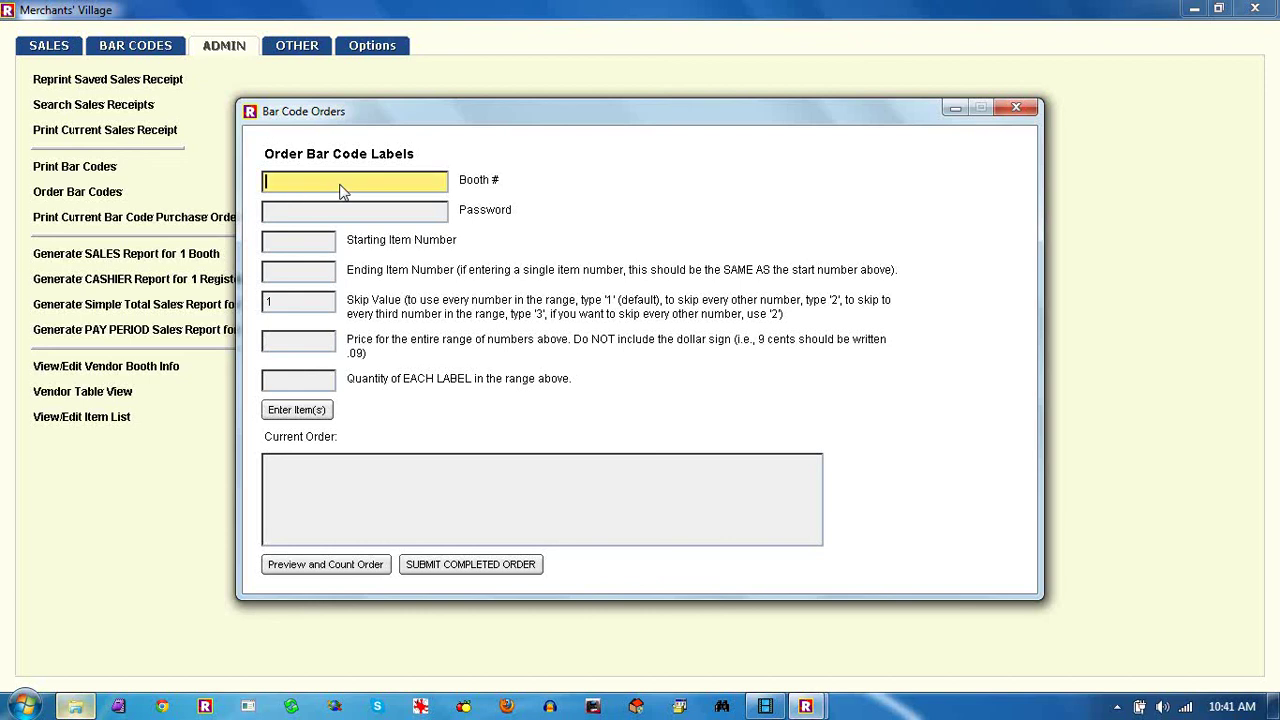
Enter booth number 262 and the booth password in the order form
type("1")
key("BackSpace")
type("262")
key("Tab")
type("262")
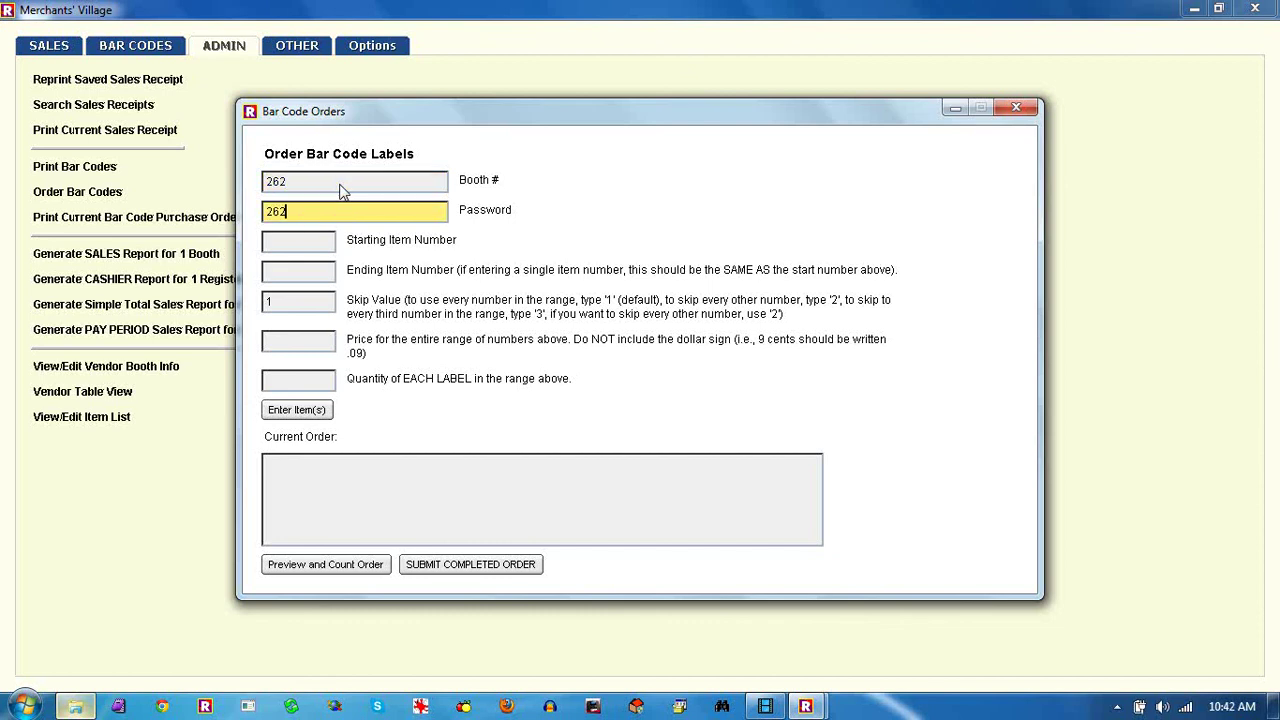
key("Tab")
Add item 1 to 1 at $0.99, quantity 30, to the label order
type("1")
key("Tab")
type("1")
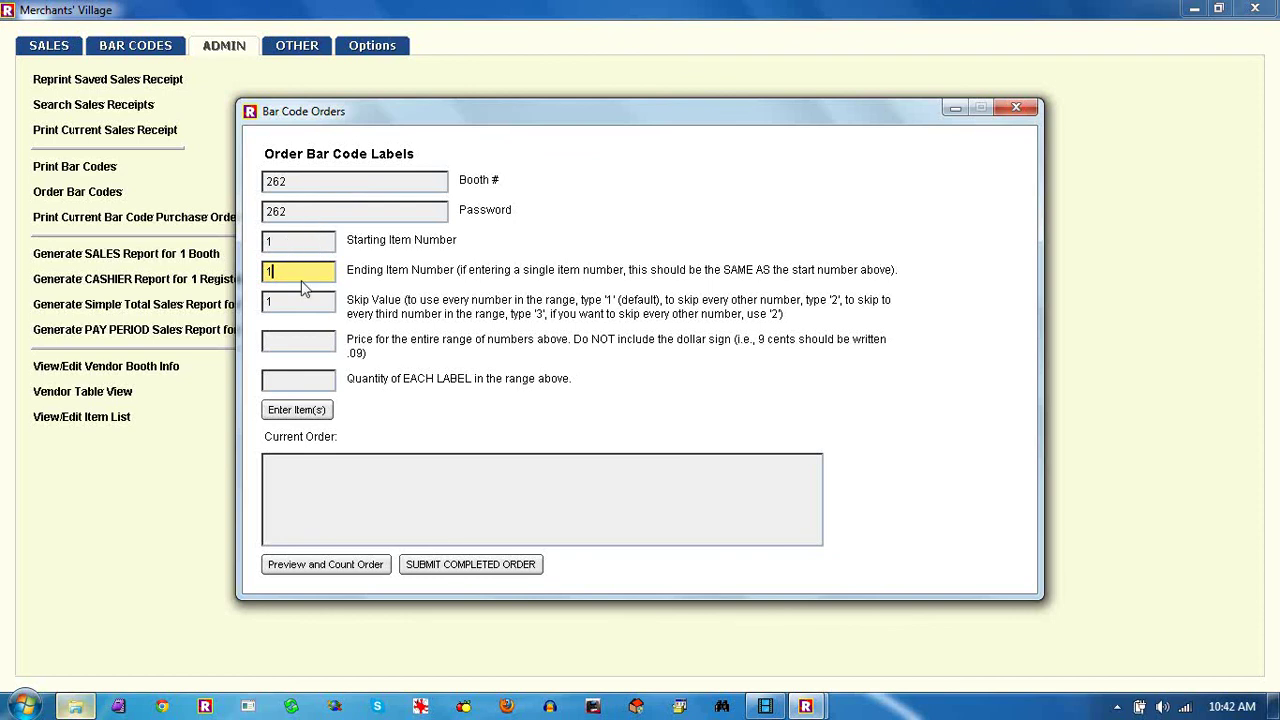
left_click(290, 344)
type(".99")
left_click(282, 383)
type("30")
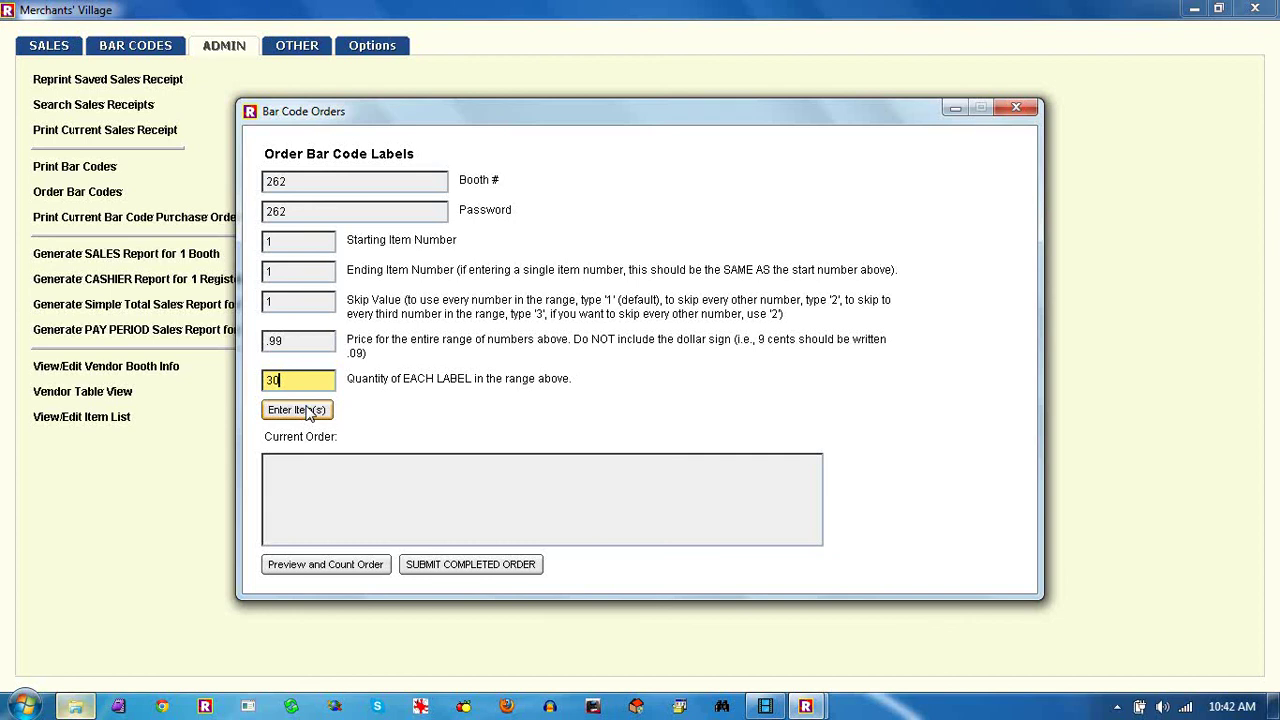
left_click(309, 411)
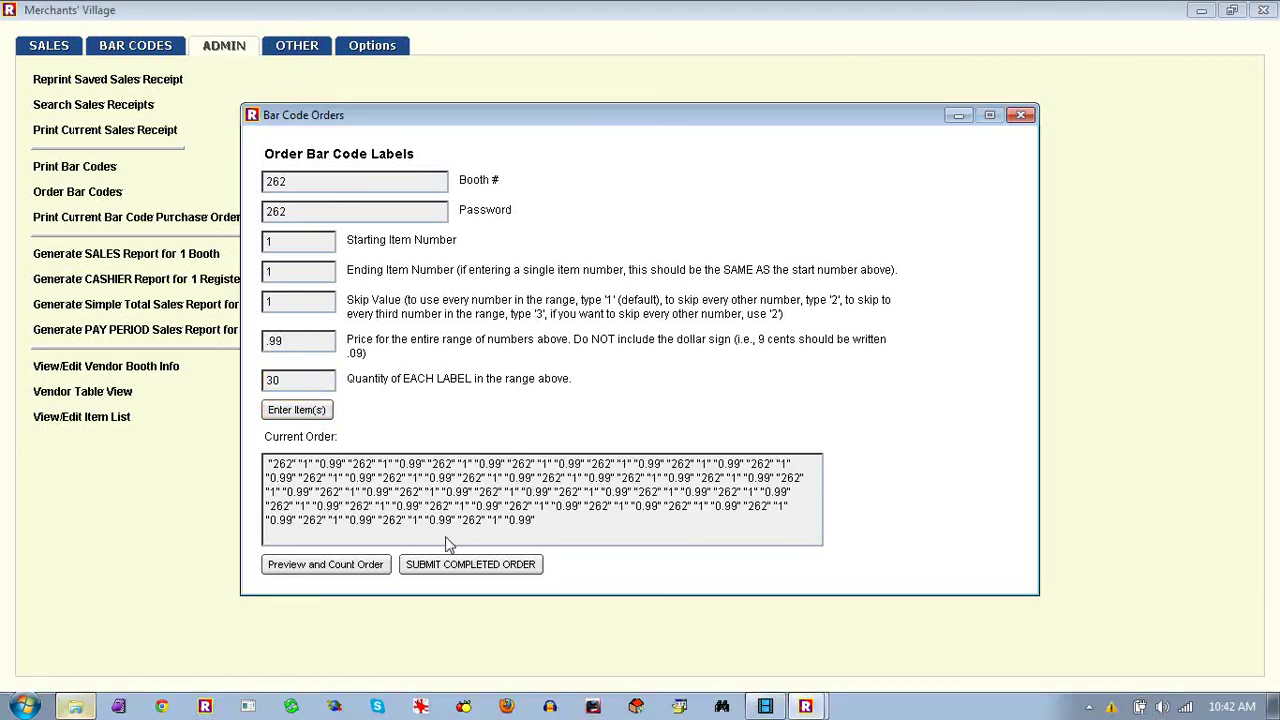
Submit the completed order, confirm the 30-label total, and close the saved order file
left_click(493, 573)
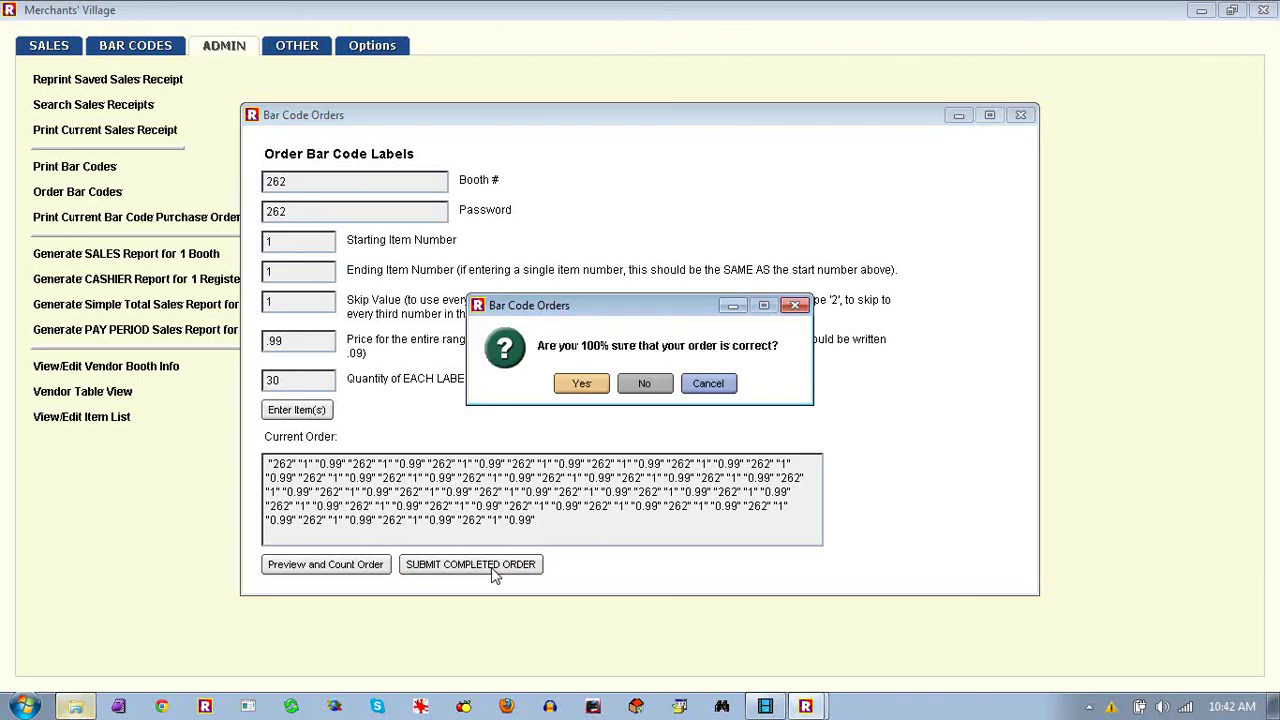
left_click(1110, 602)
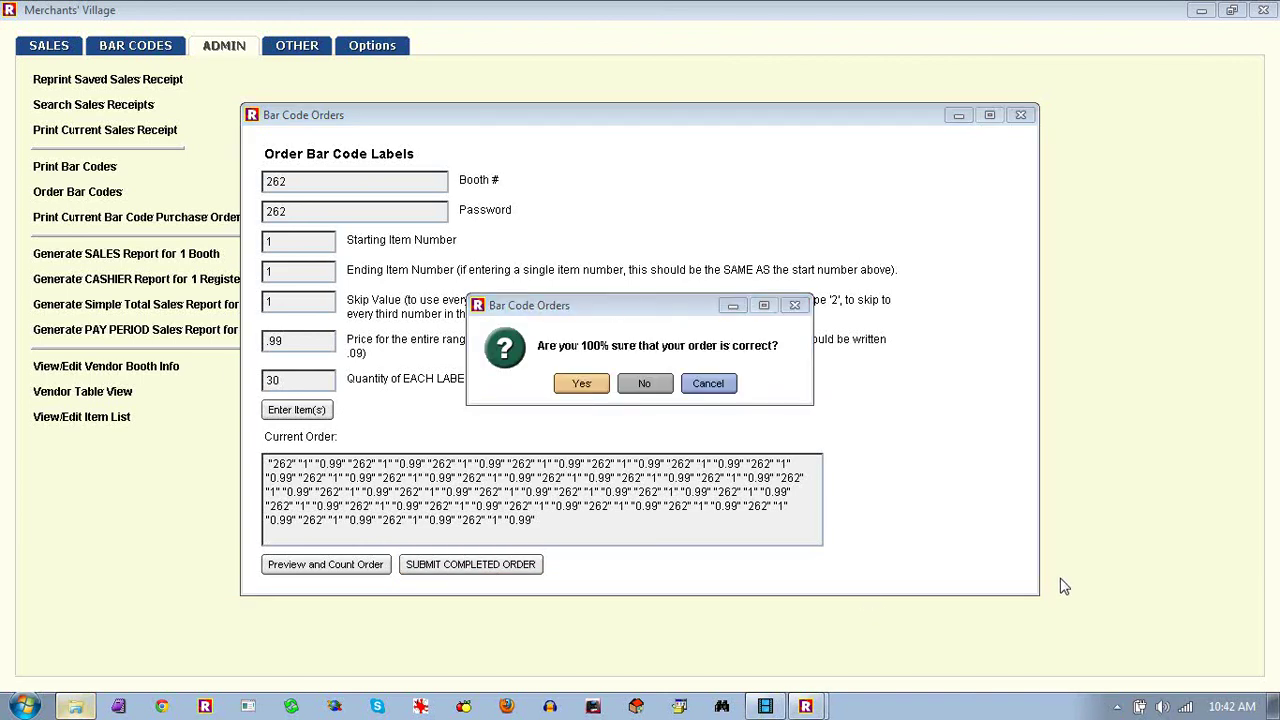
left_click(581, 385)
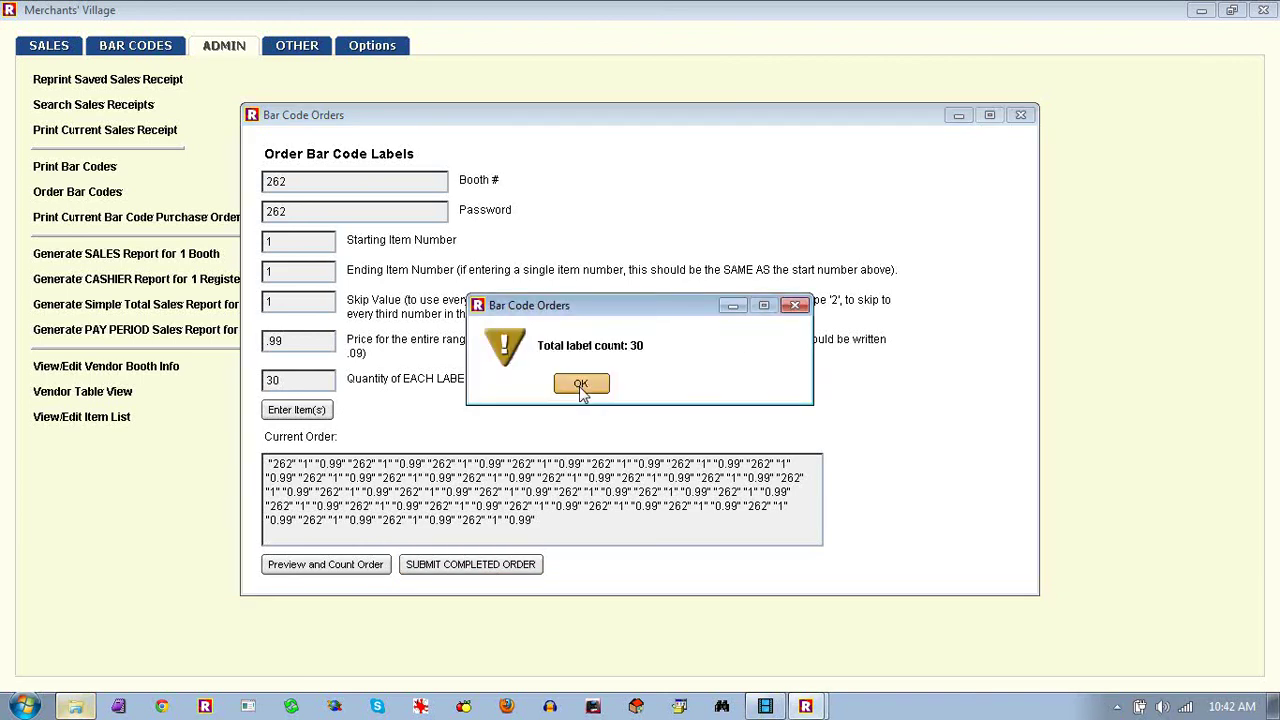
left_click(580, 386)
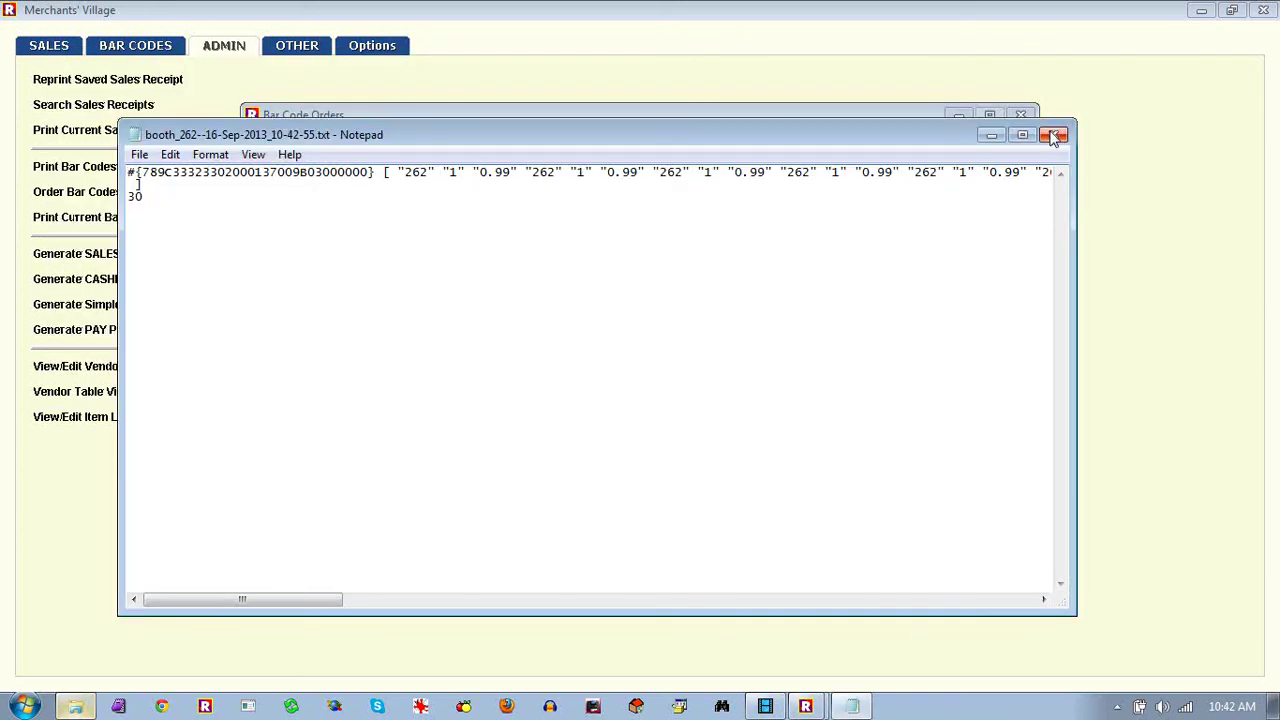
left_click(1055, 136)
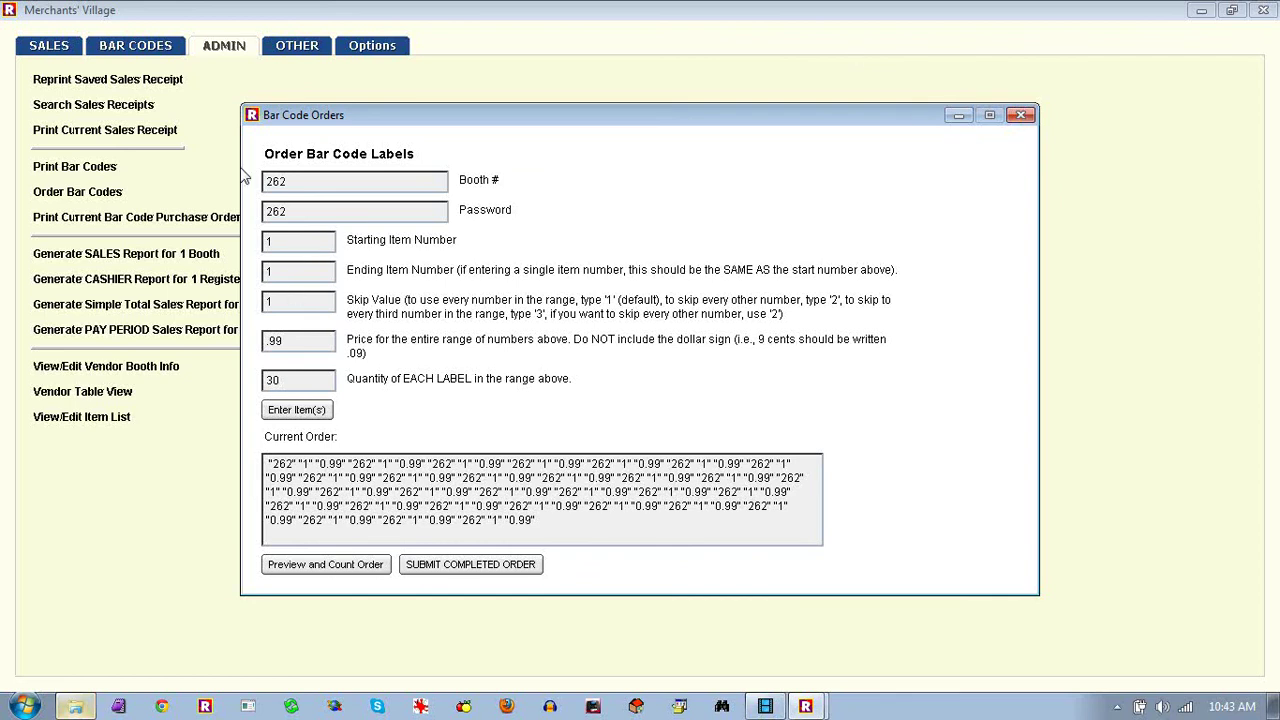
Add items 1 to 10 with skip value 2 at $0.55, quantity 2 each
left_click(292, 248)
left_click(281, 278)
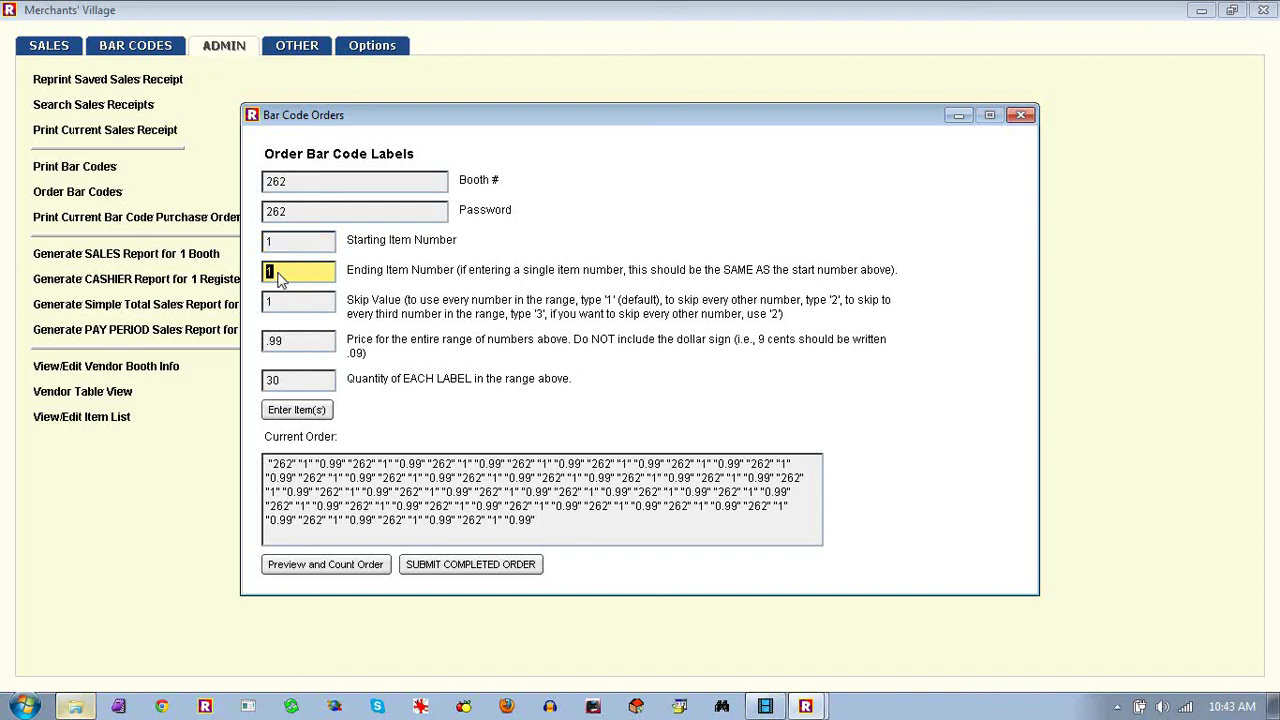
type("10")
left_click(278, 306)
type("2")
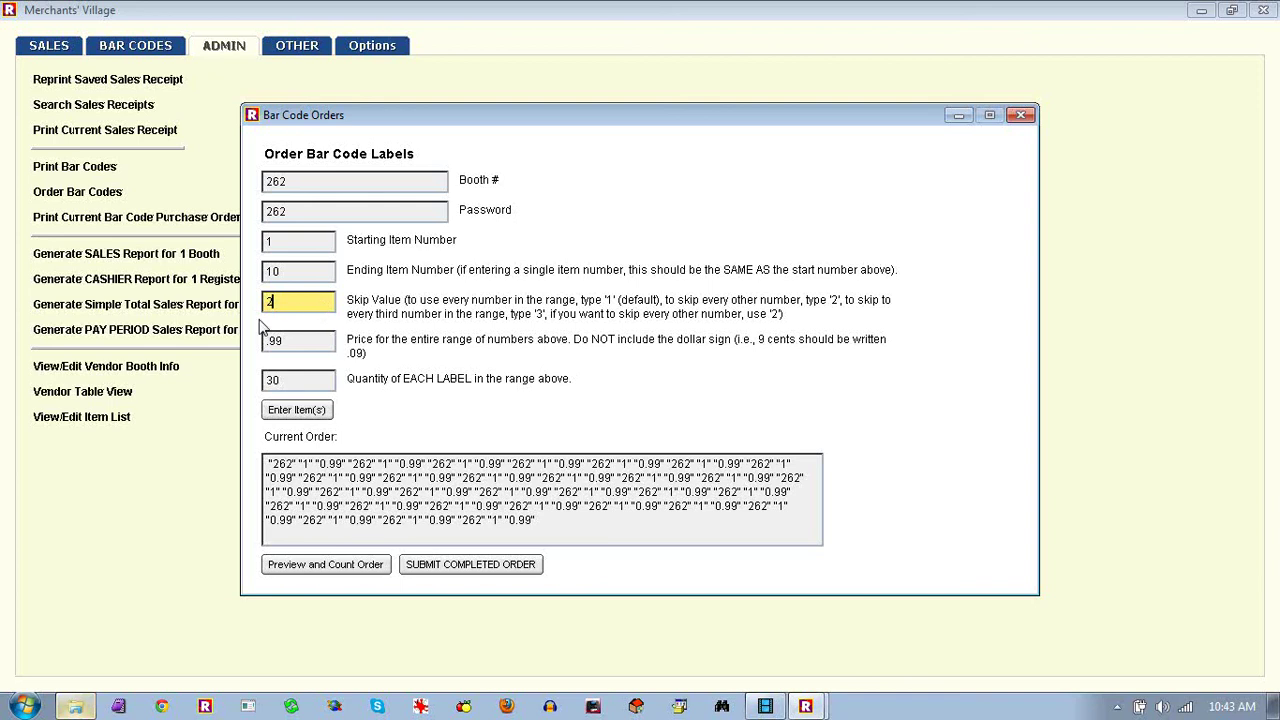
left_click(293, 352)
key("BackSpace")
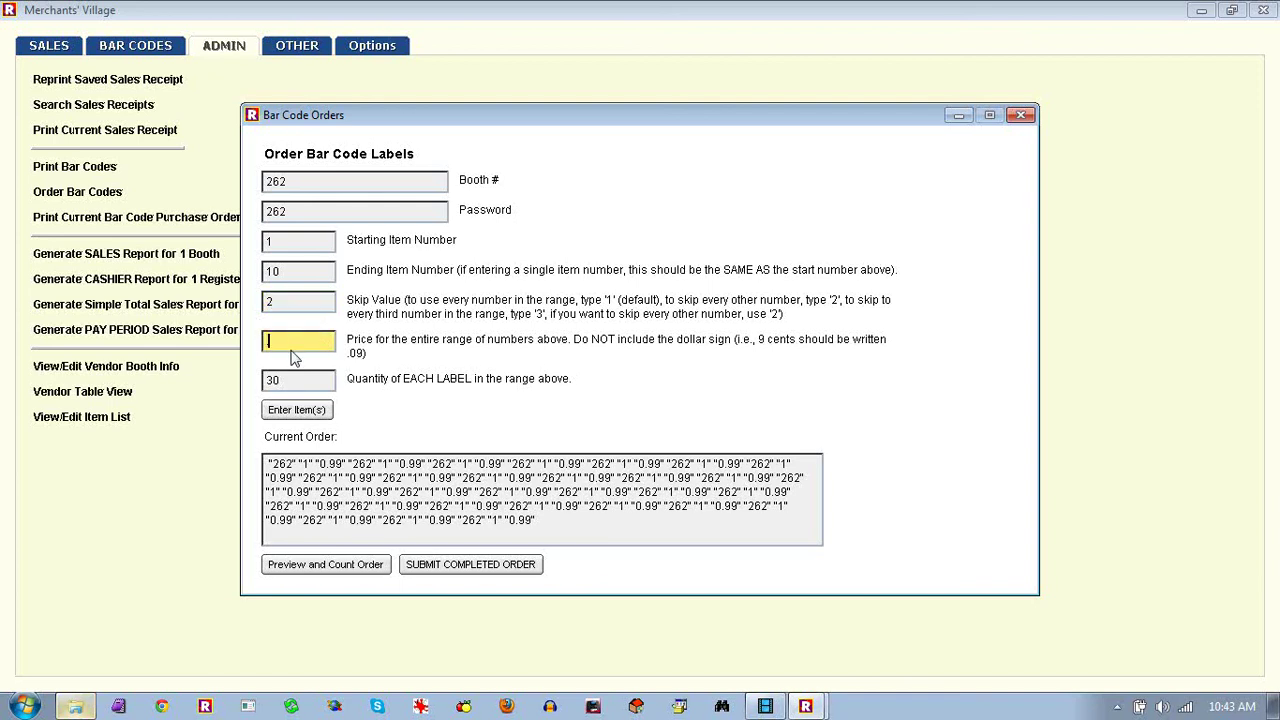
type(".55")
left_click(297, 385)
type("2")
left_click(303, 413)
Review the newly added order entries and close the Bar Code Orders form
left_click(690, 534)
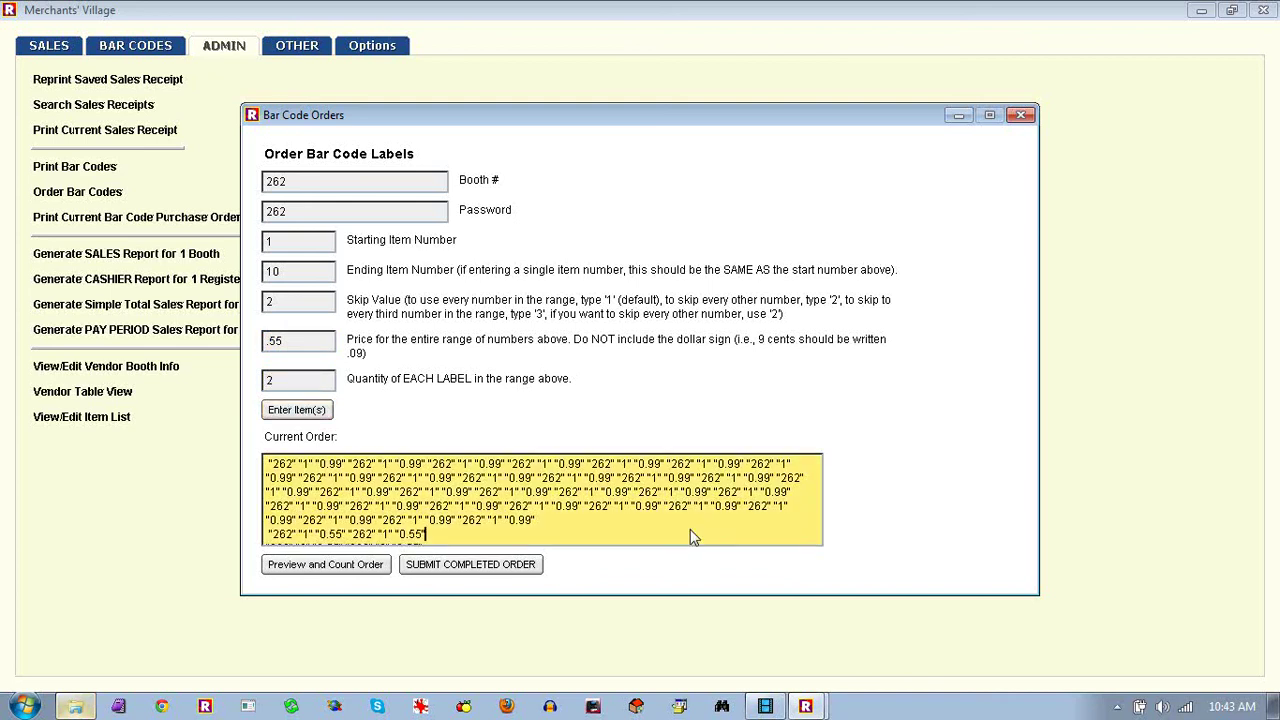
key("Down")
key("Down")
key("Down")
key("Down")
key("Down")
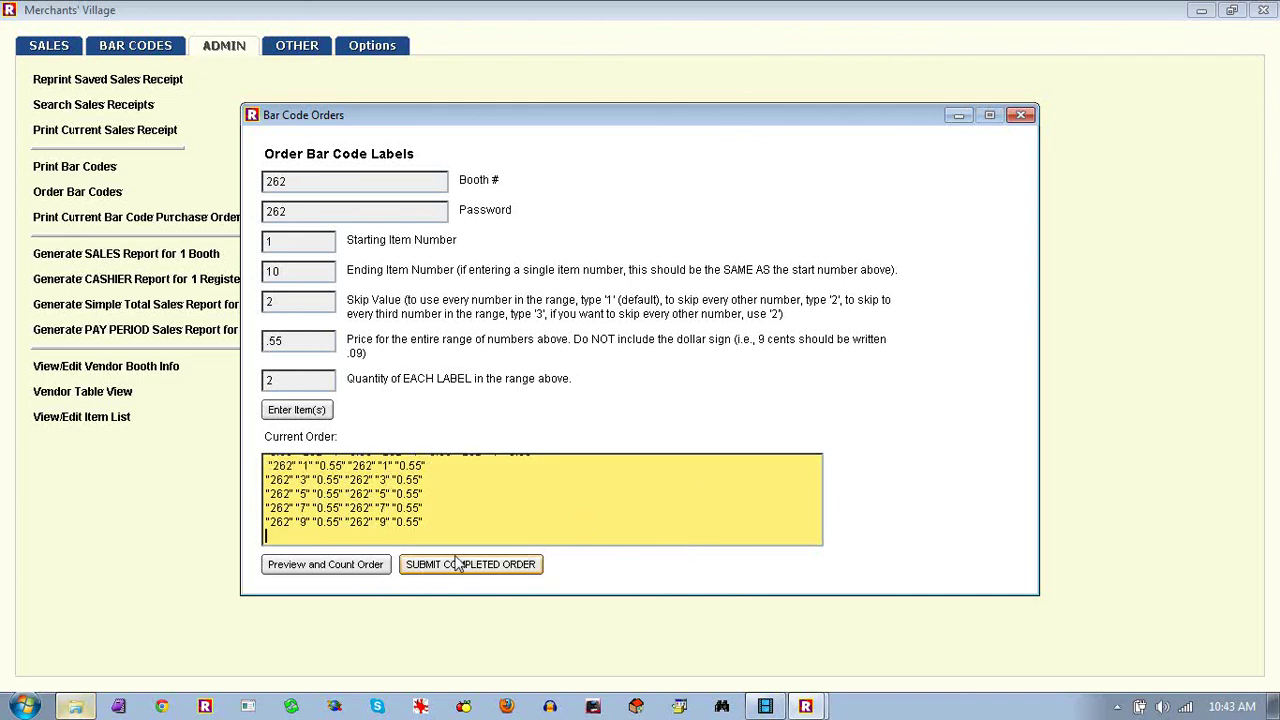
left_click(1026, 116)
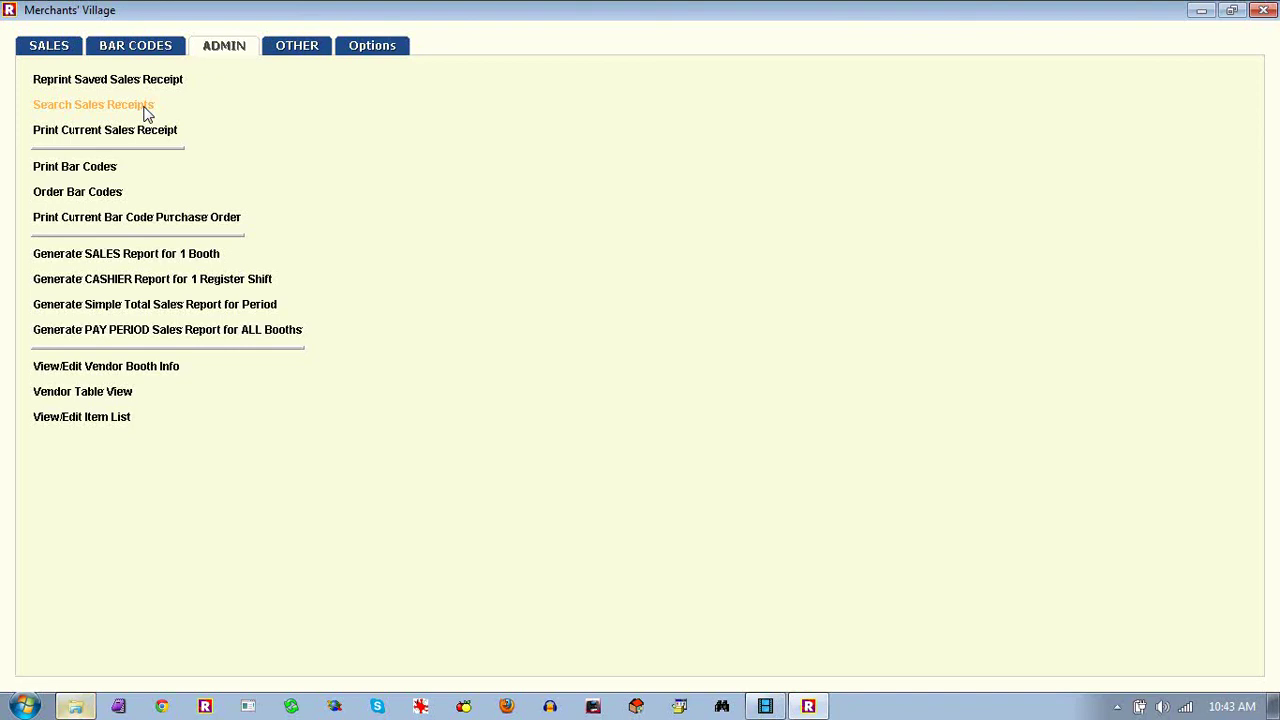
Print bar codes from the booth_262 order file in the barcodes folder, starting at position 1
left_click(91, 170)
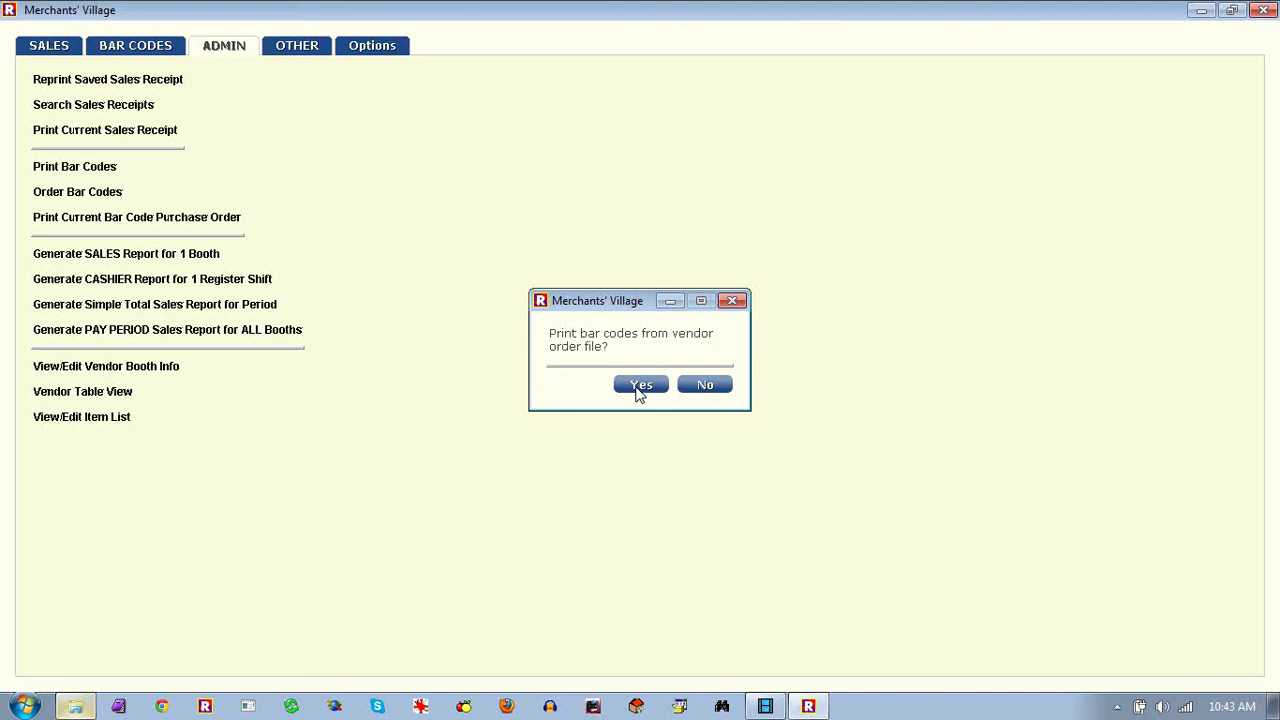
left_click(640, 390)
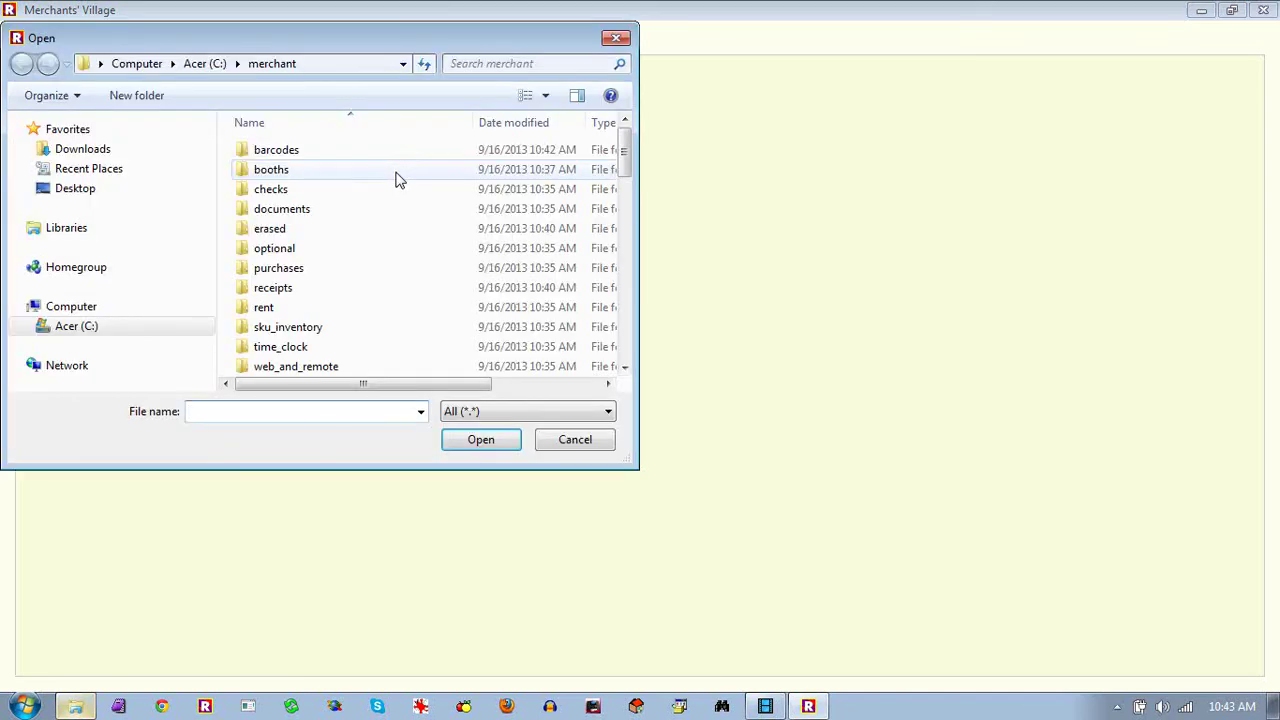
left_click(290, 155)
double_click(290, 158)
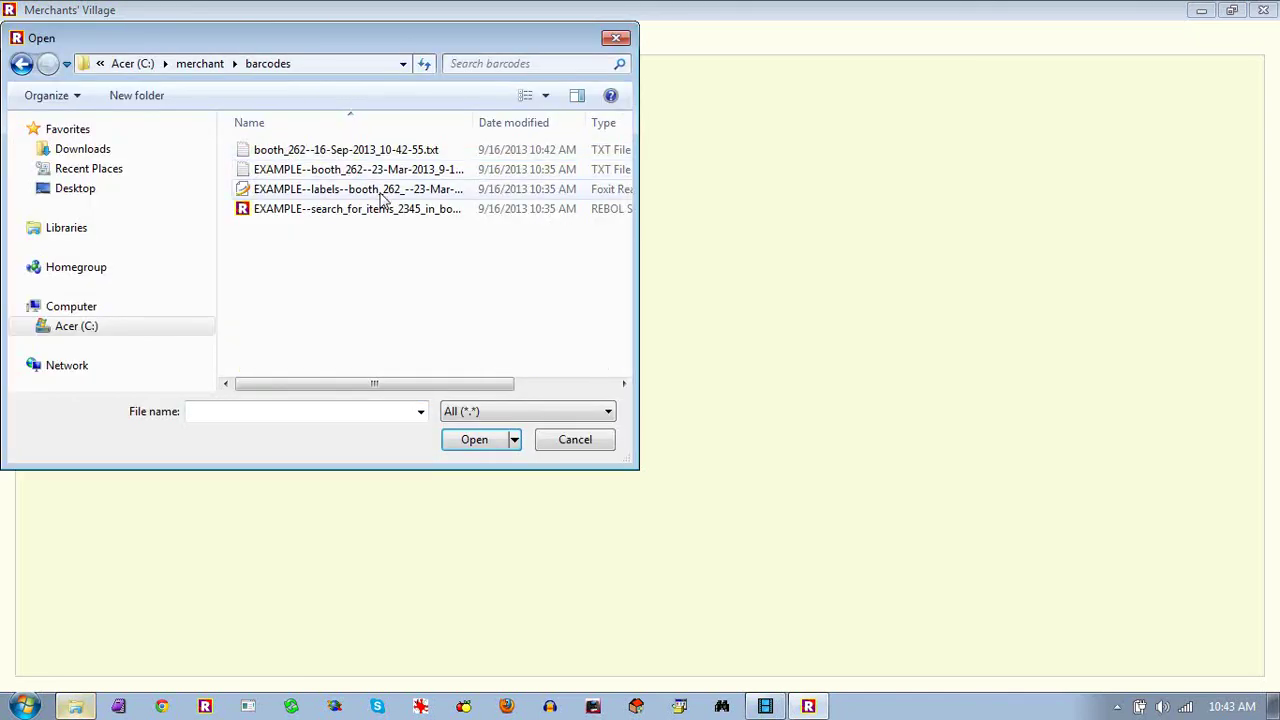
left_click(336, 158)
double_click(331, 152)
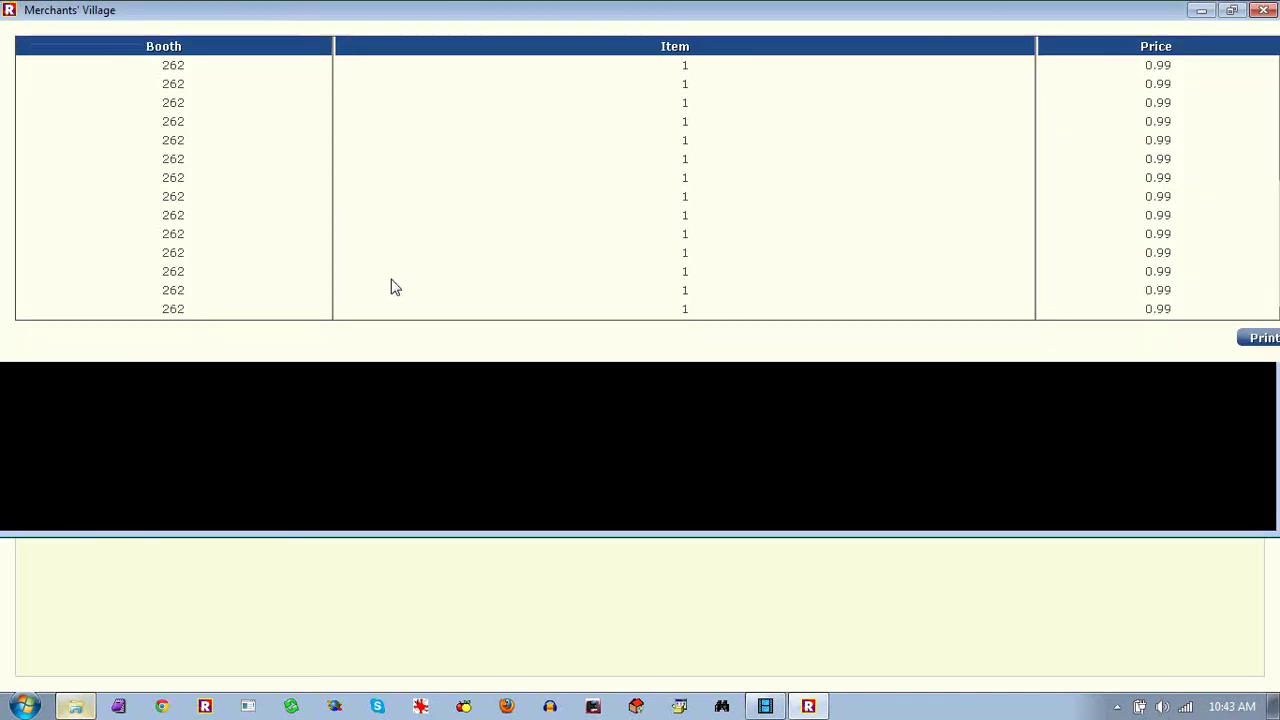
left_click(1238, 669)
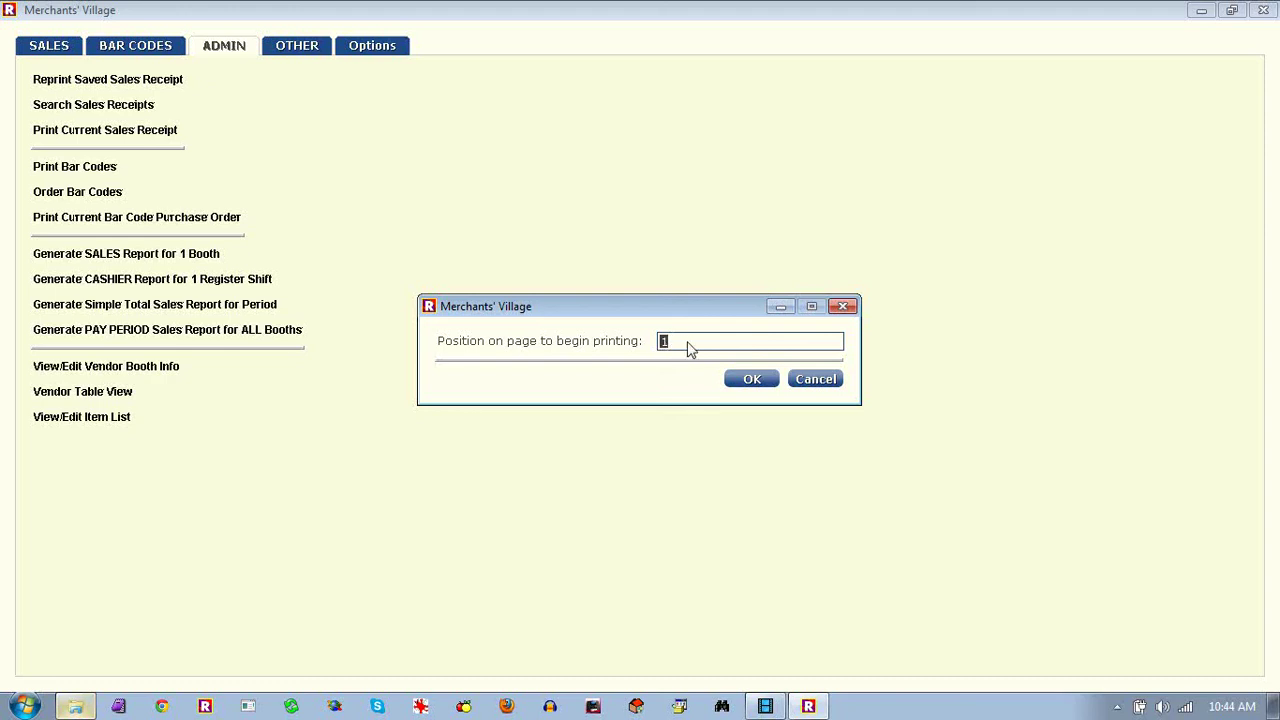
left_click(754, 382)
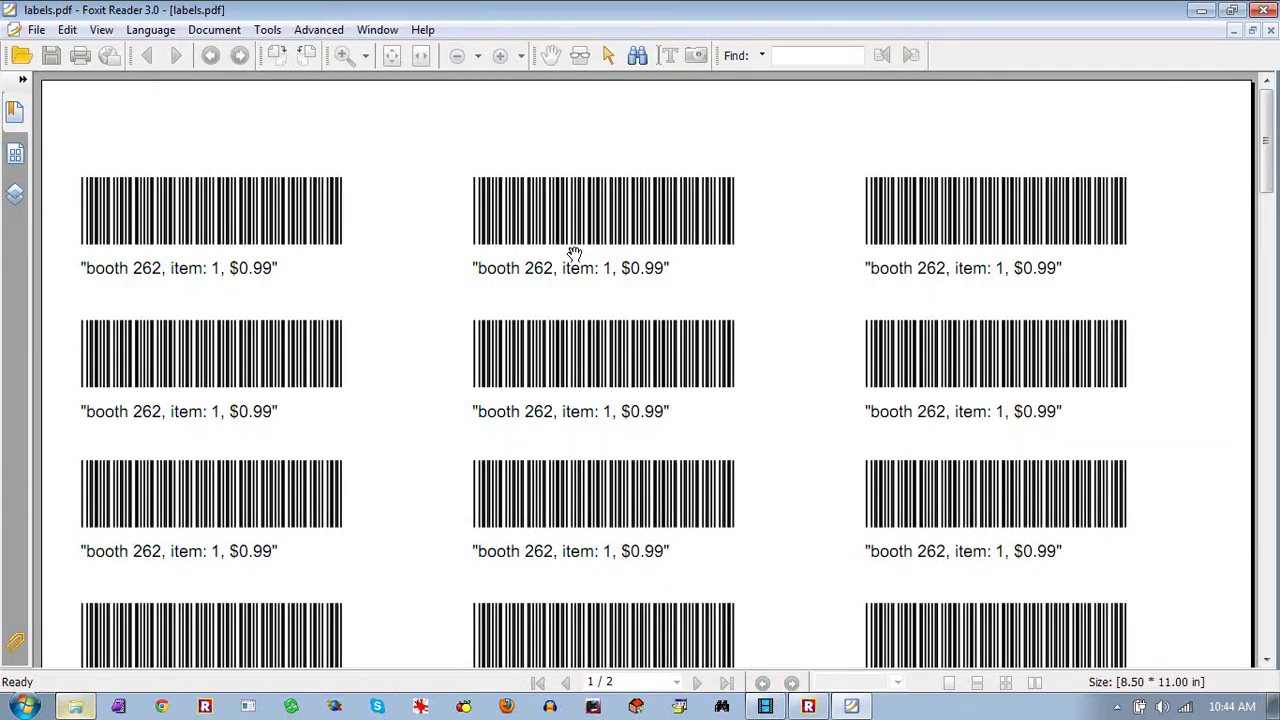
Set label printing to actual size without auto-rotate or centring, cancel, and close labels.pdf
left_click(82, 57)
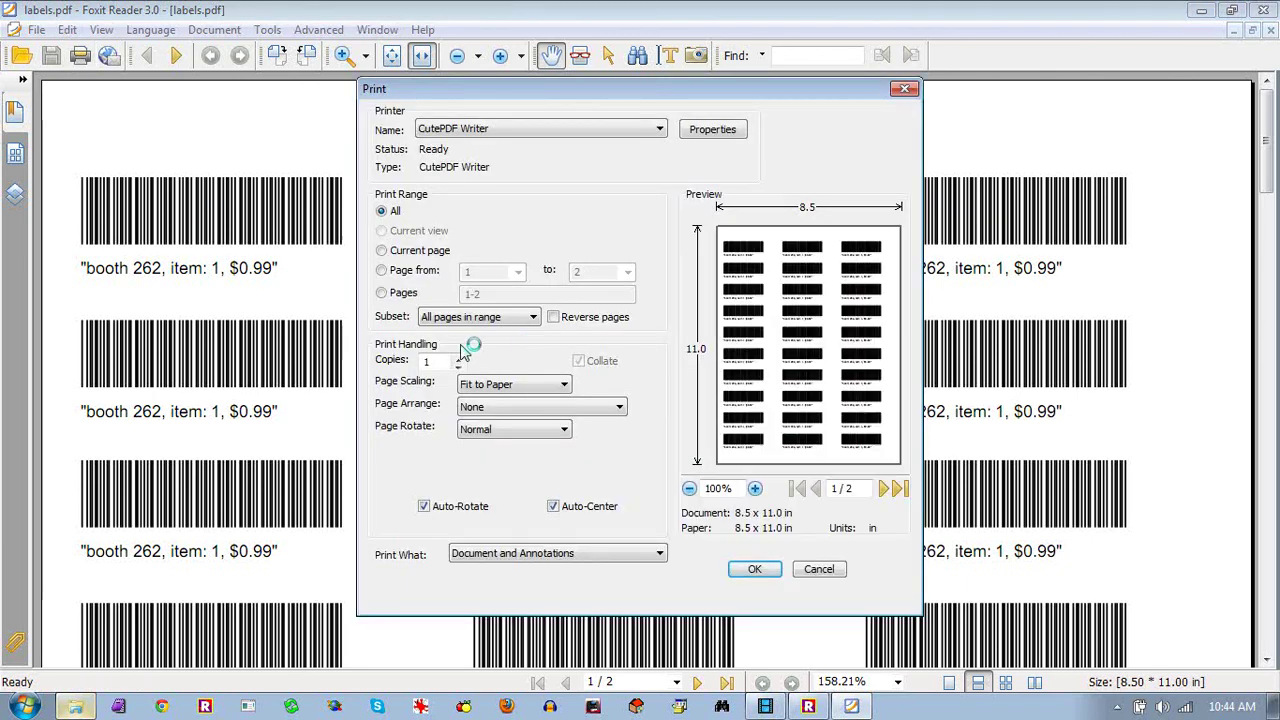
left_click(565, 385)
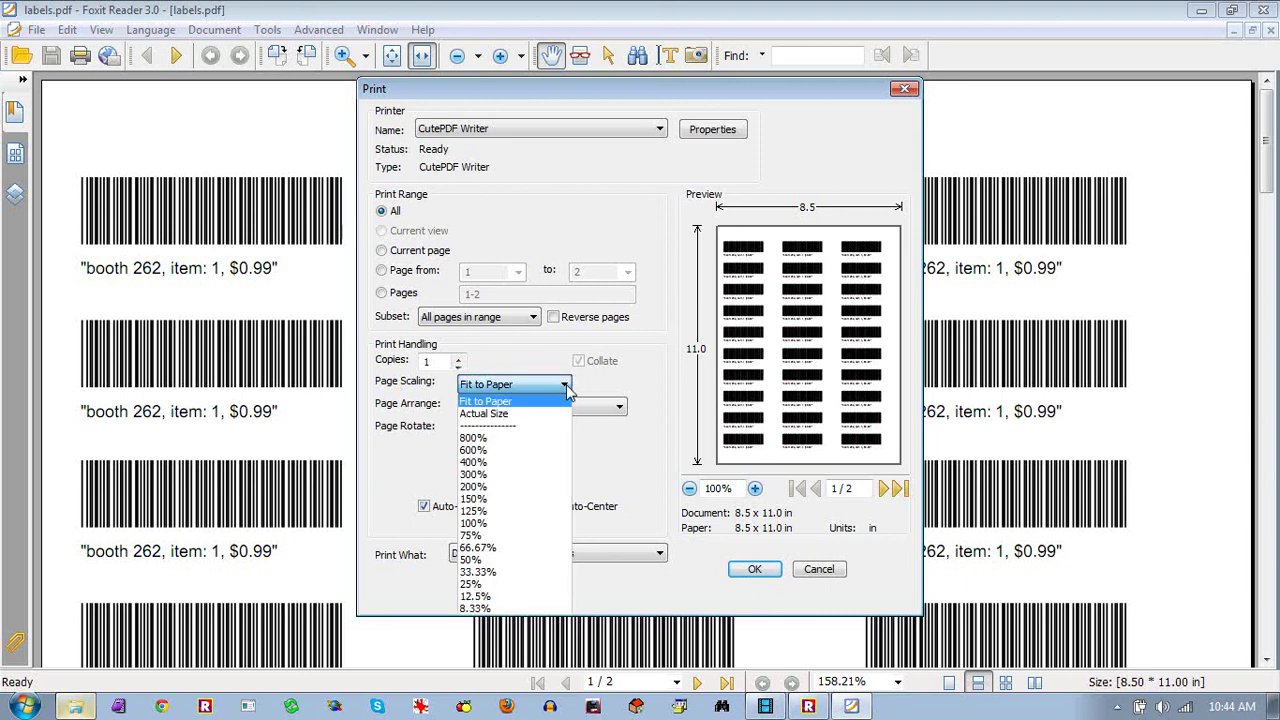
left_click(528, 415)
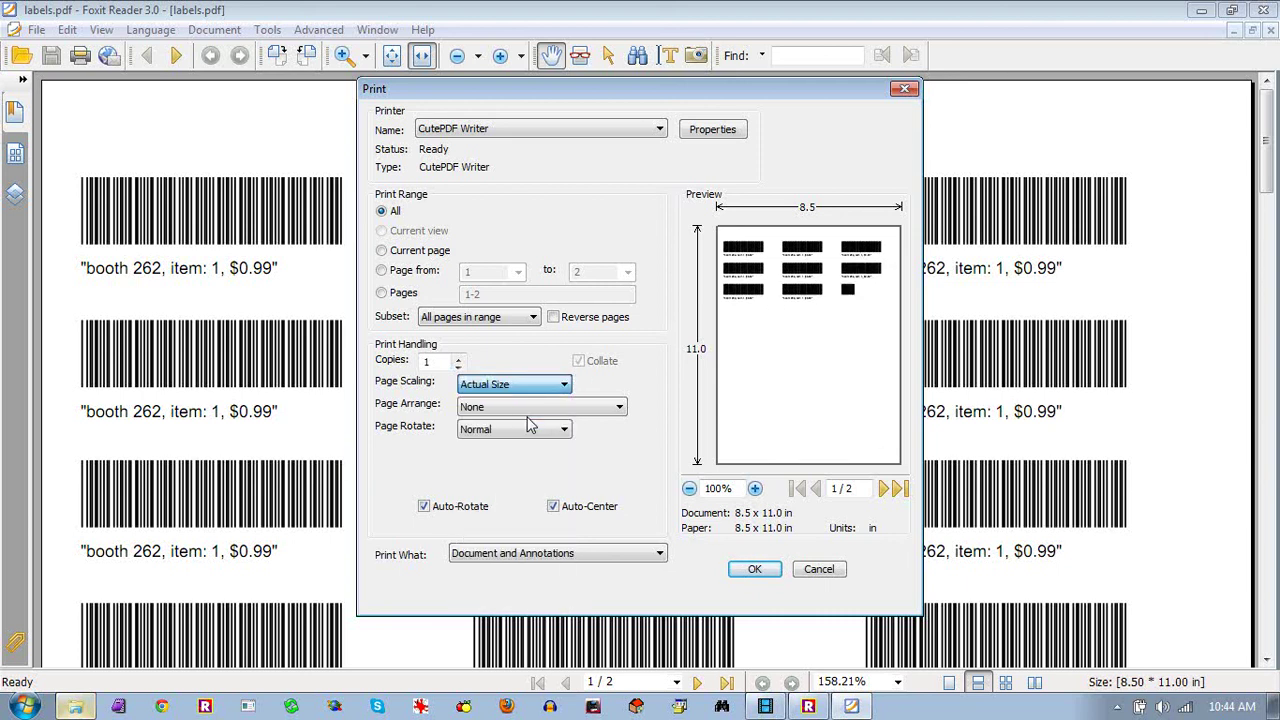
left_click(424, 507)
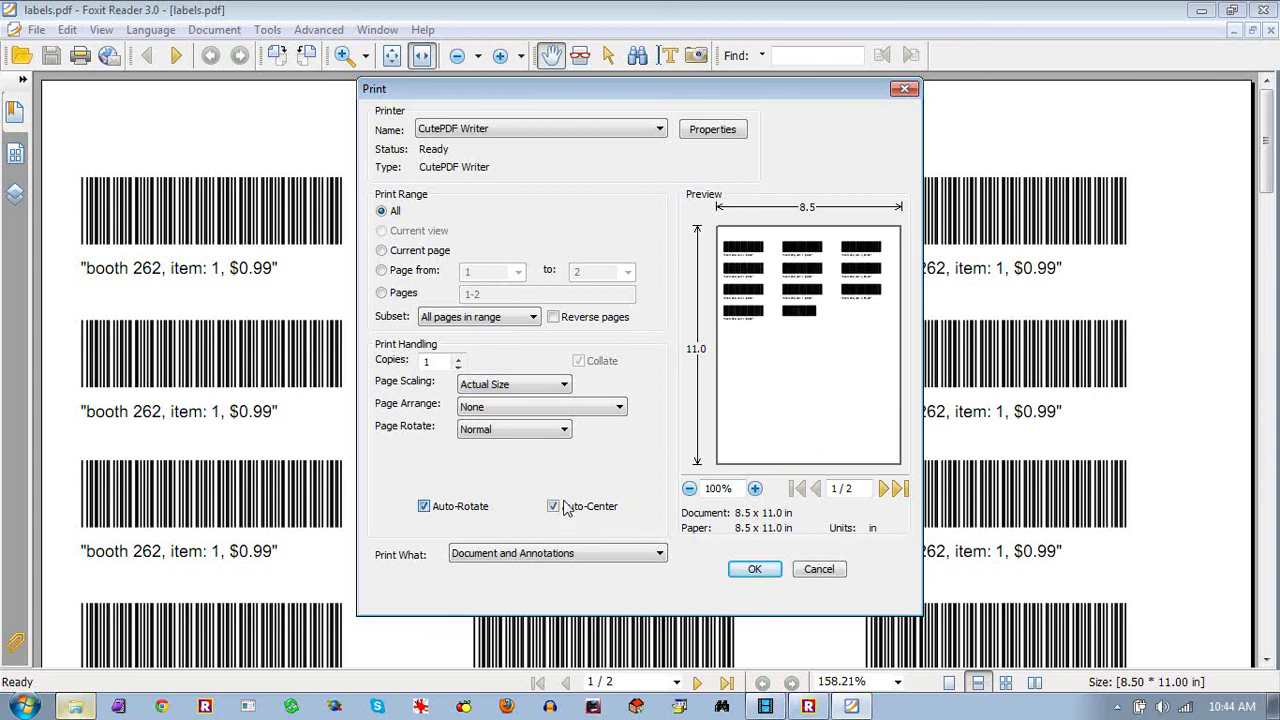
left_click(553, 507)
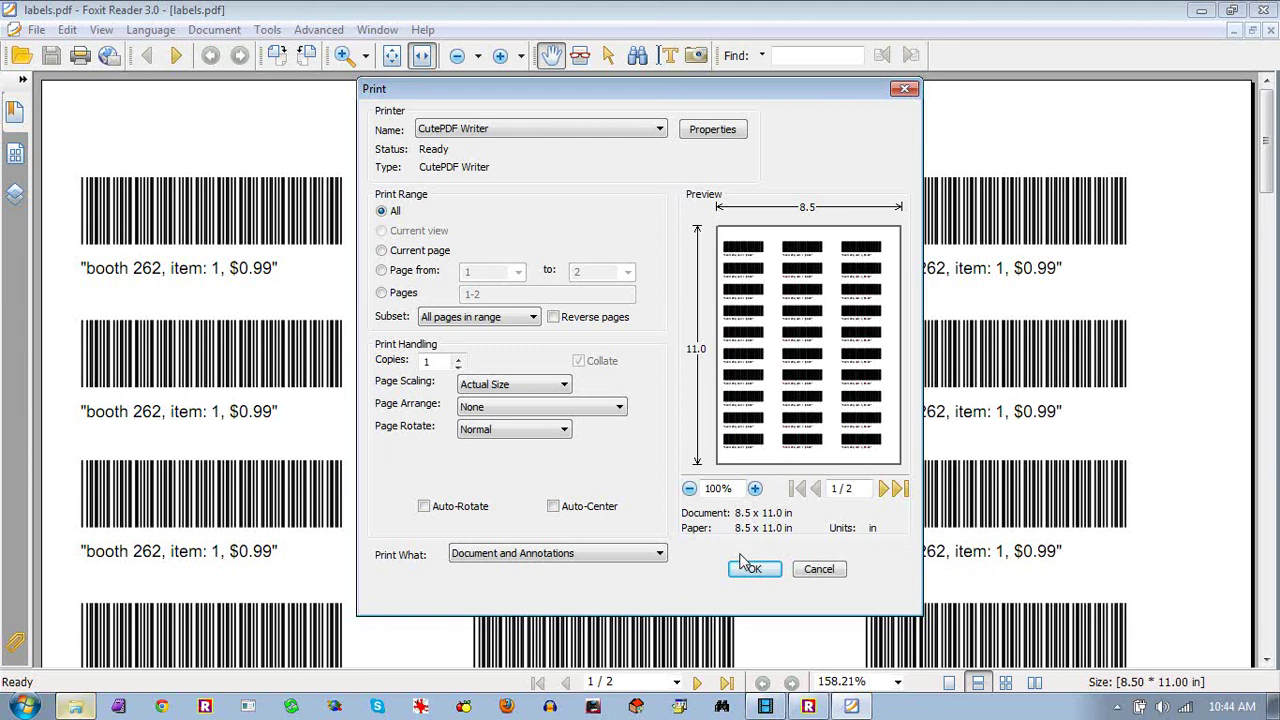
left_click(818, 572)
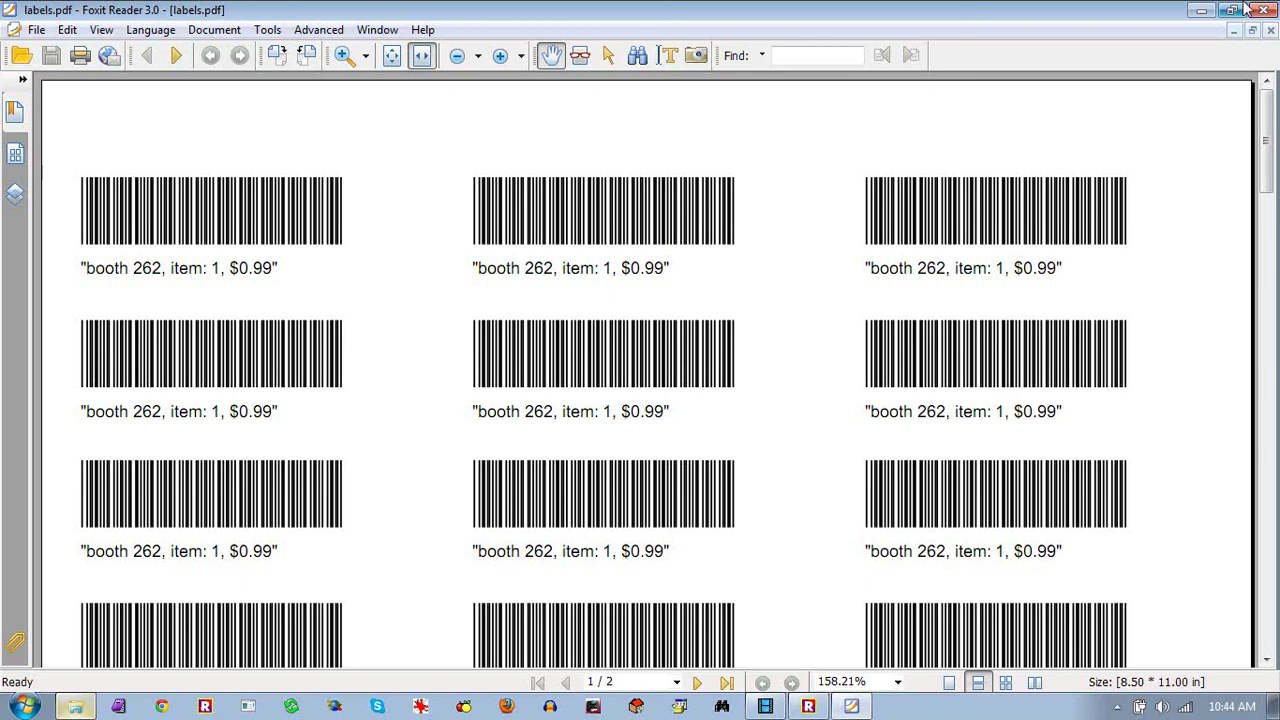
left_click(1265, 10)
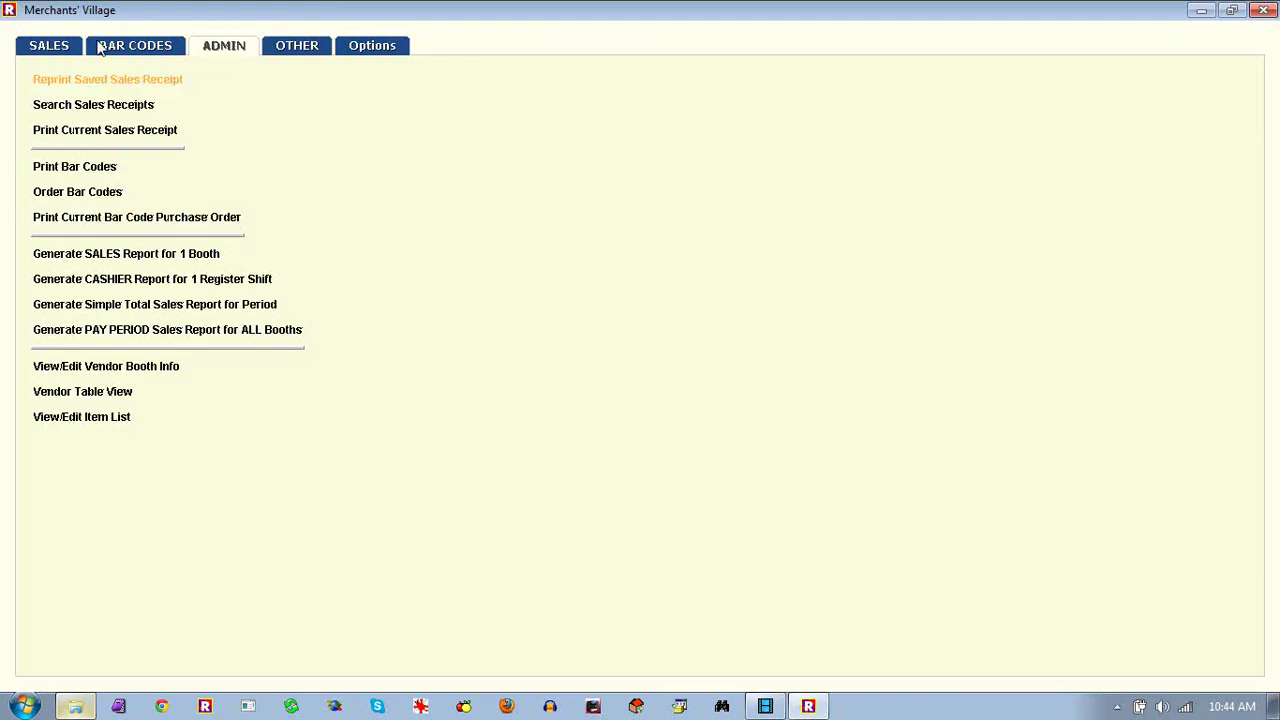
Generate the one-booth sales report for booth 1 dated 16 September 2013
left_click(48, 45)
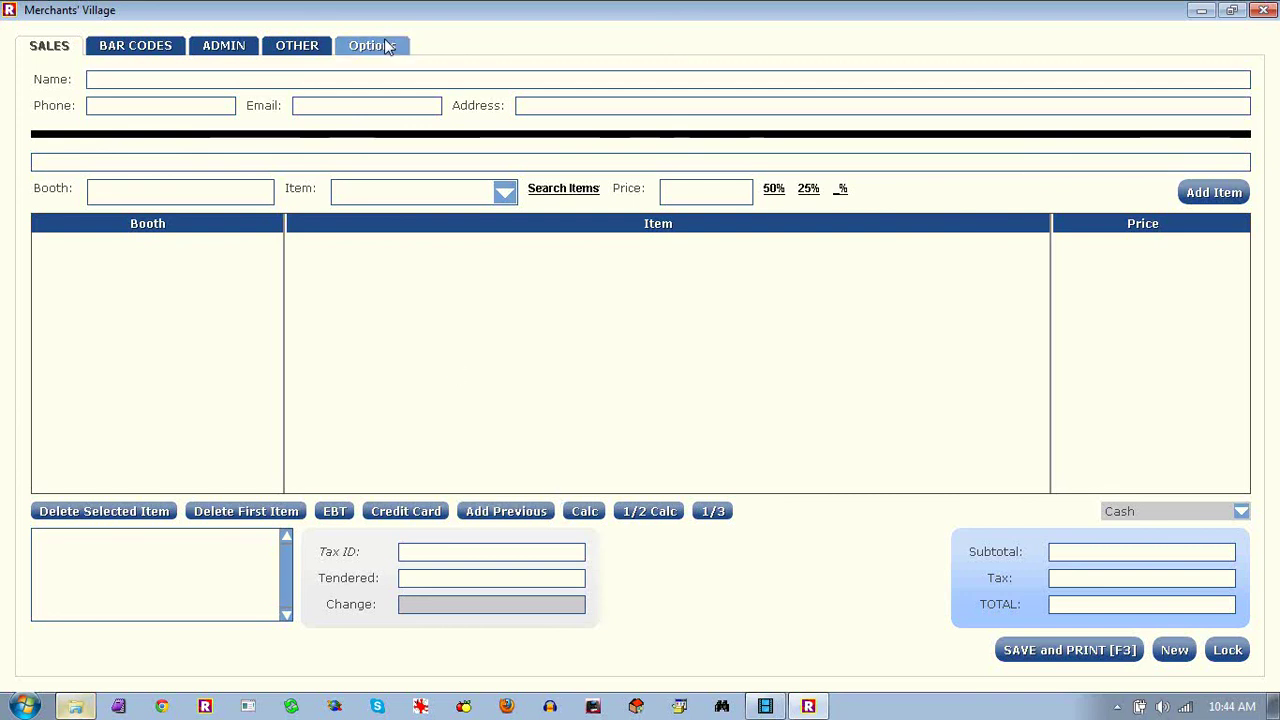
left_click(220, 52)
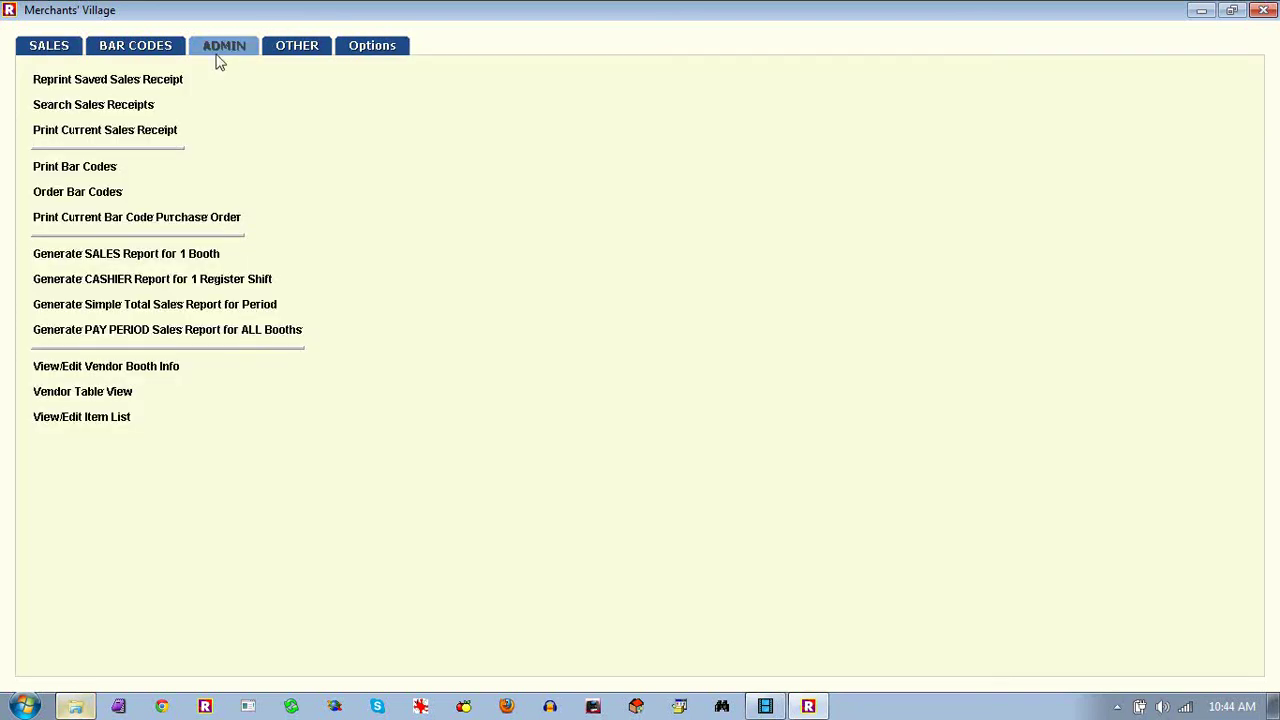
left_click(137, 253)
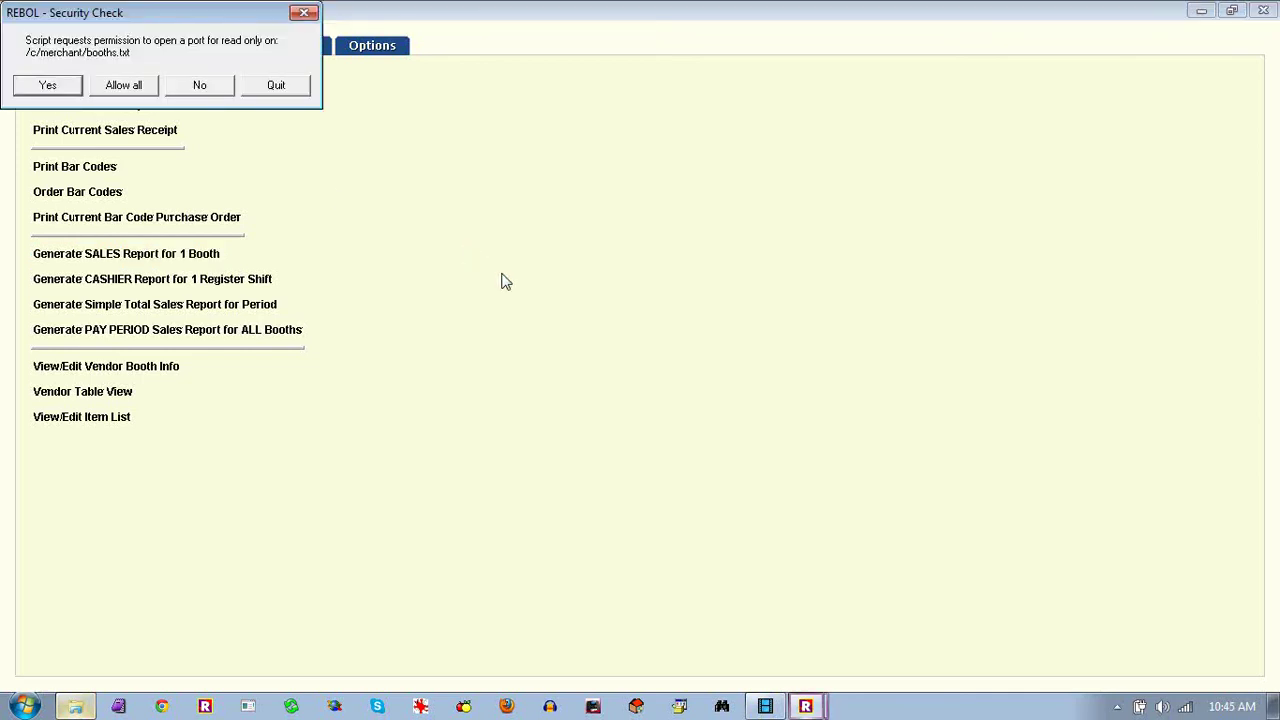
left_click(123, 88)
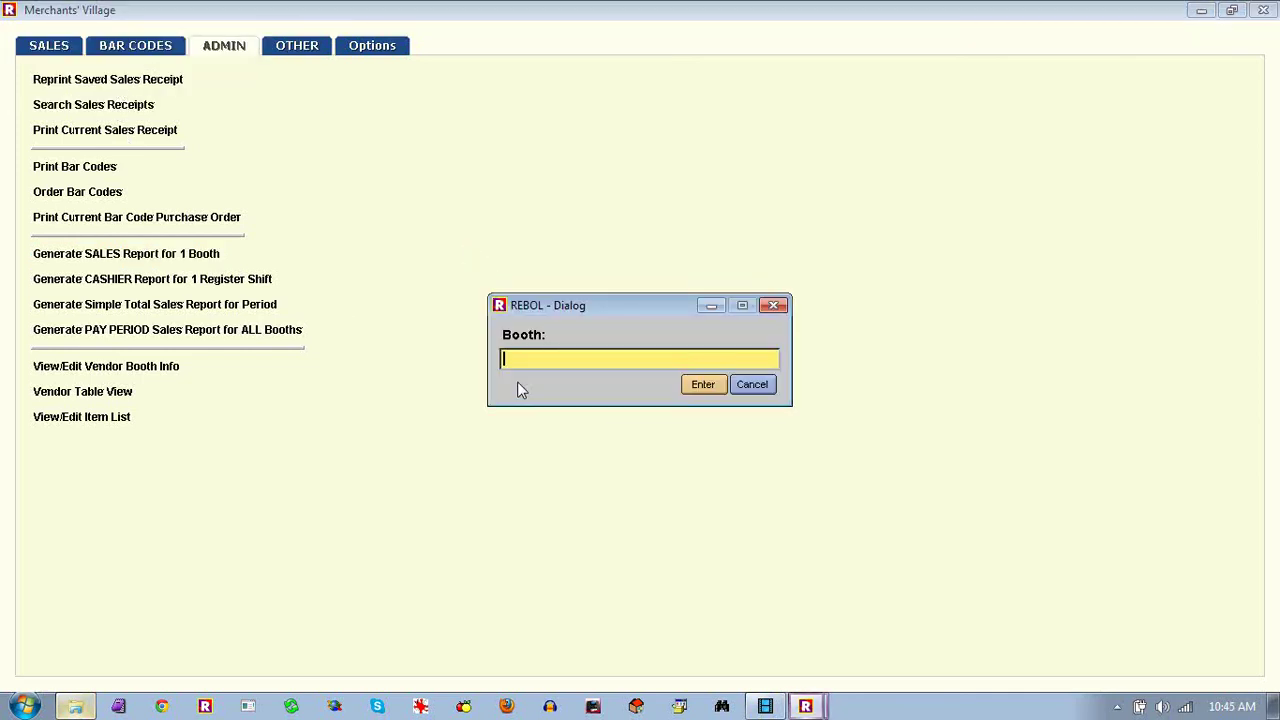
type("1")
key("Return")
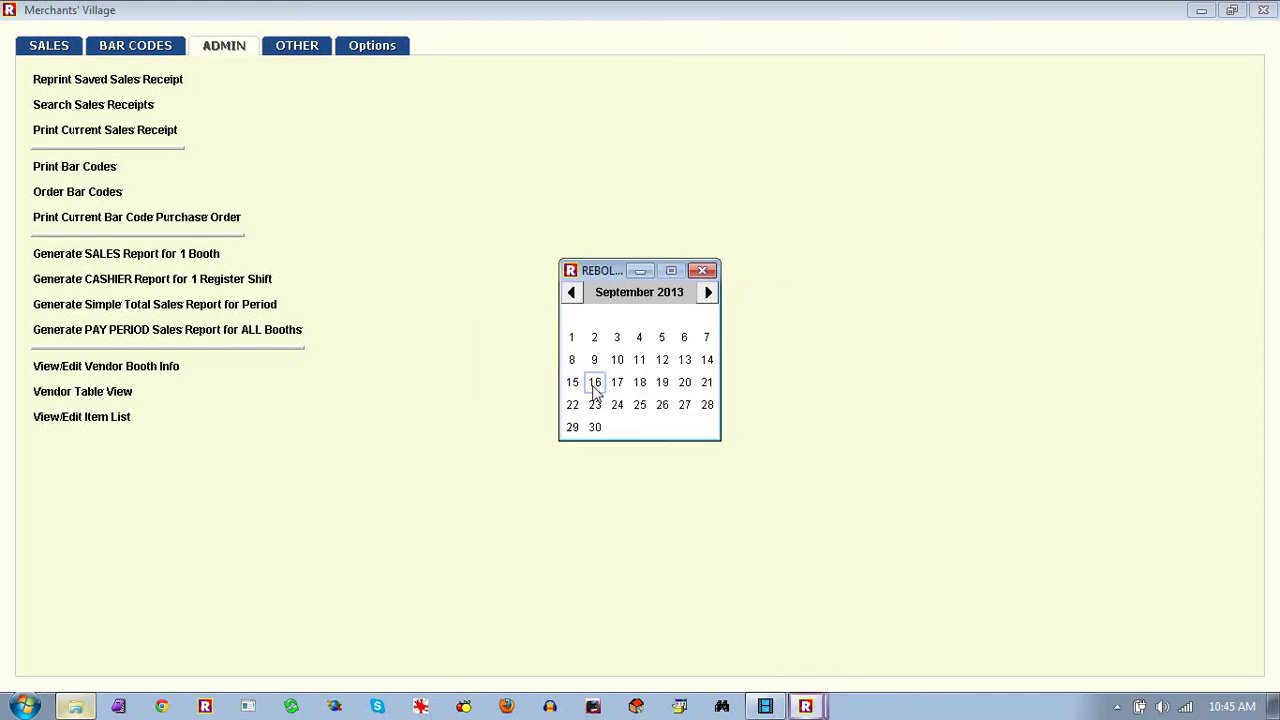
left_click(594, 386)
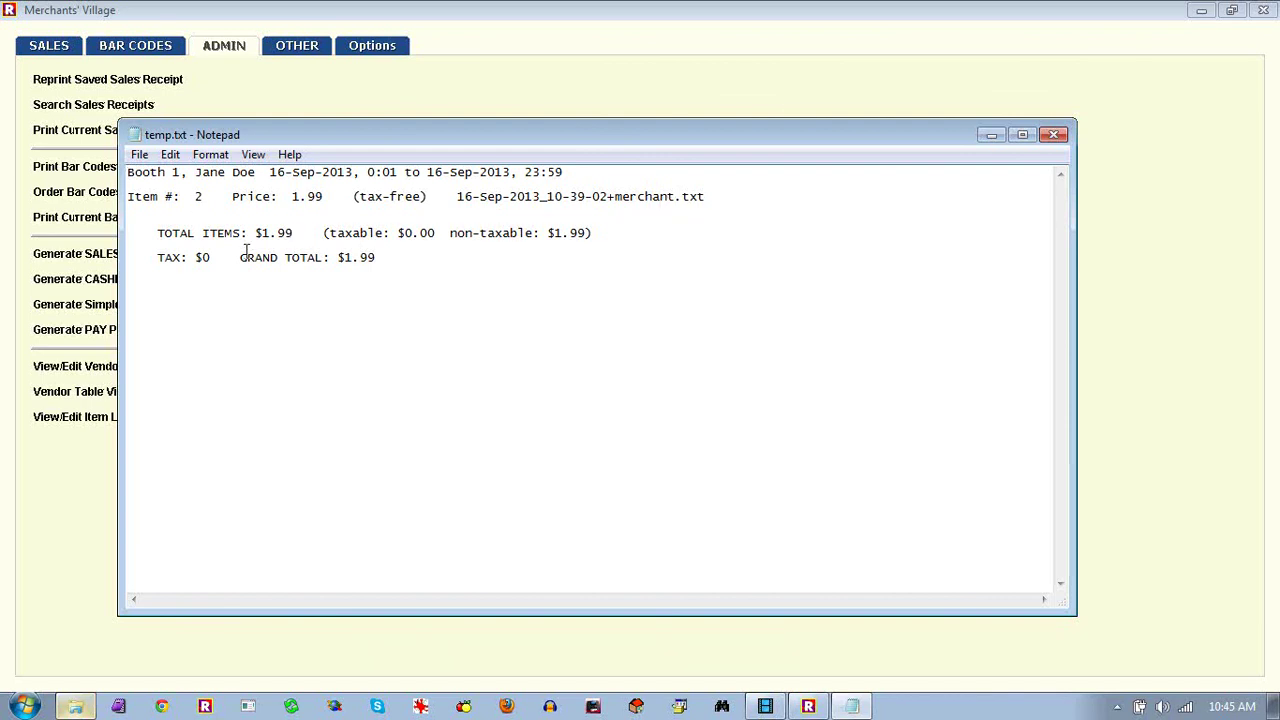
Generate cashier 'merchant' shift report for 16 September 2013, 12:01 am to 23:59:59, then close it
left_click(1058, 142)
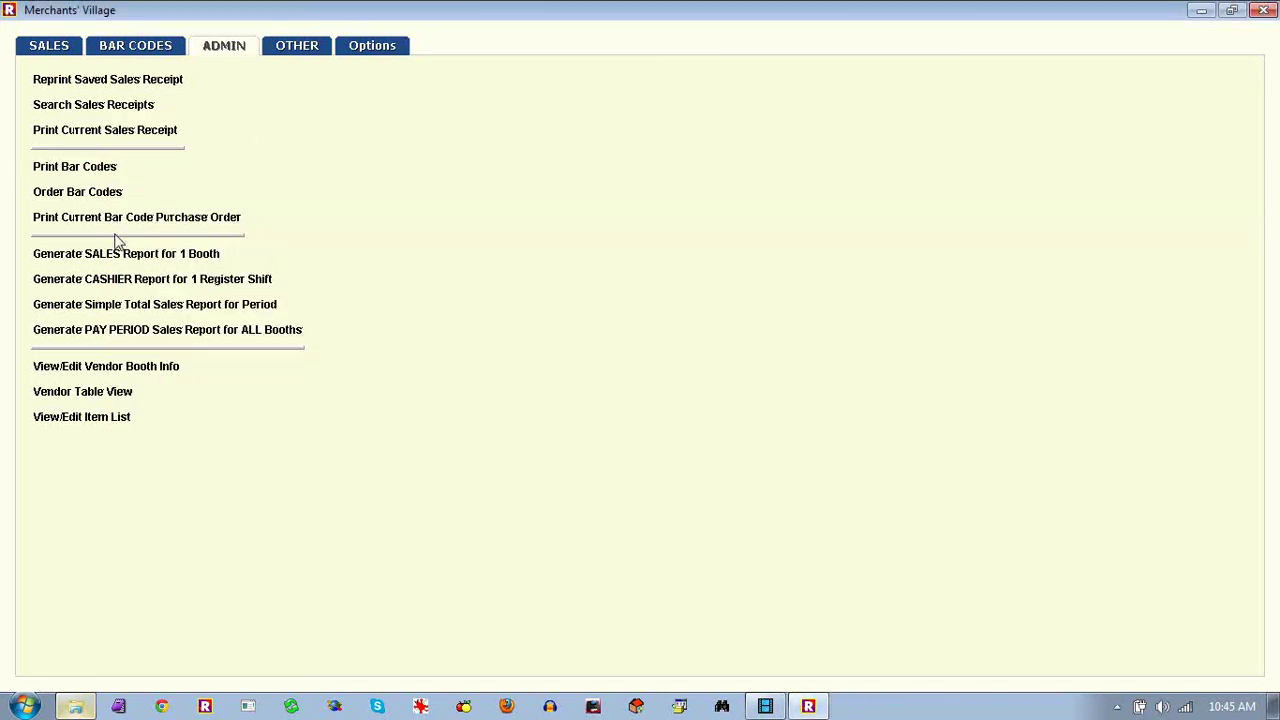
left_click(181, 282)
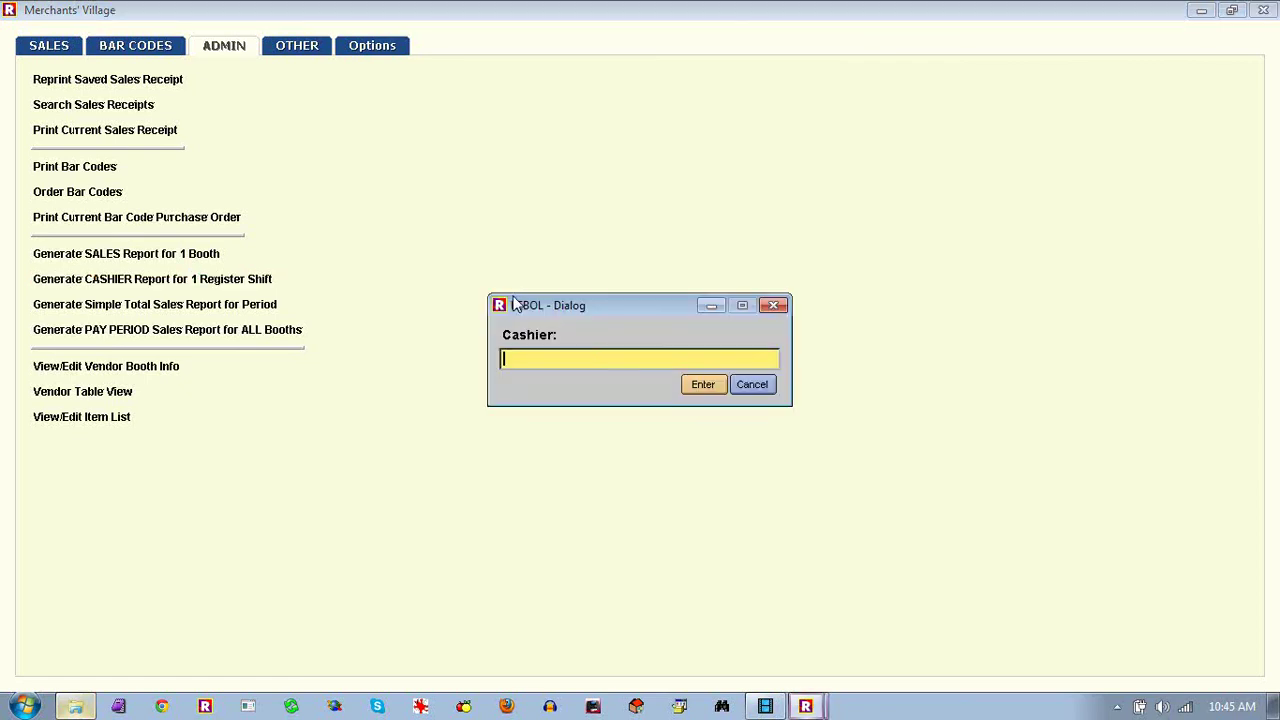
type("merchant")
key("Return")
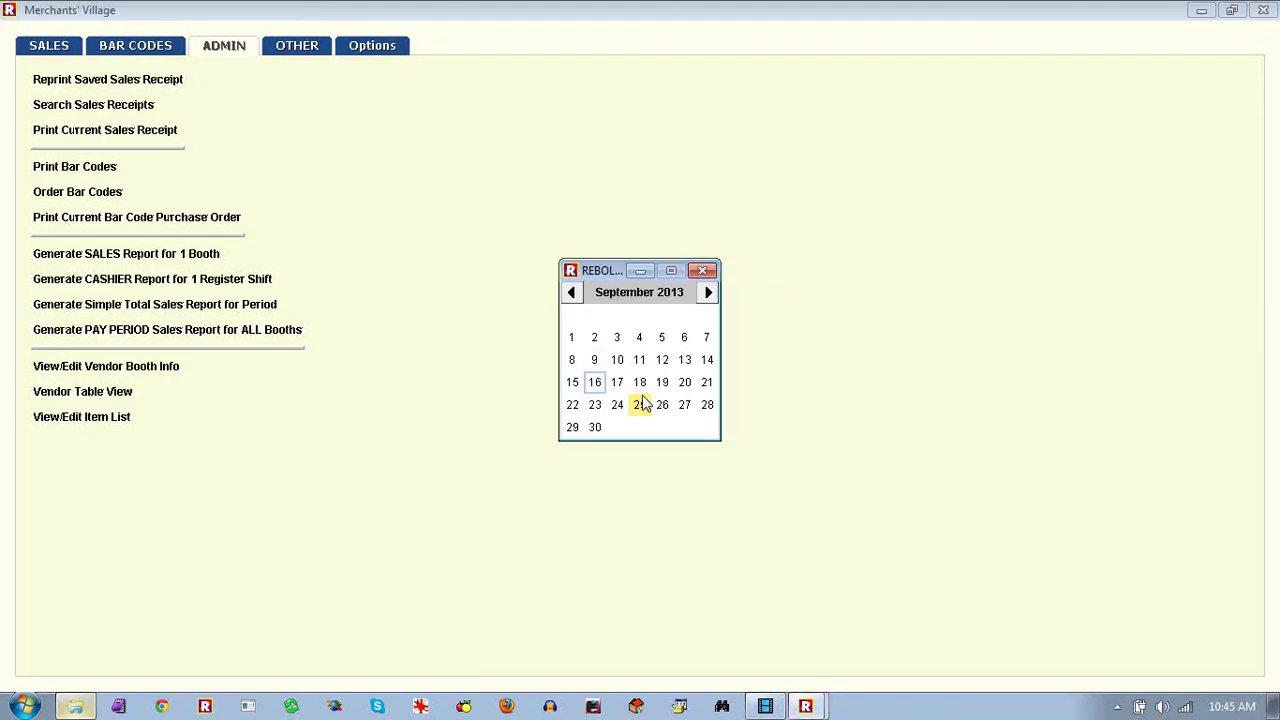
left_click(597, 383)
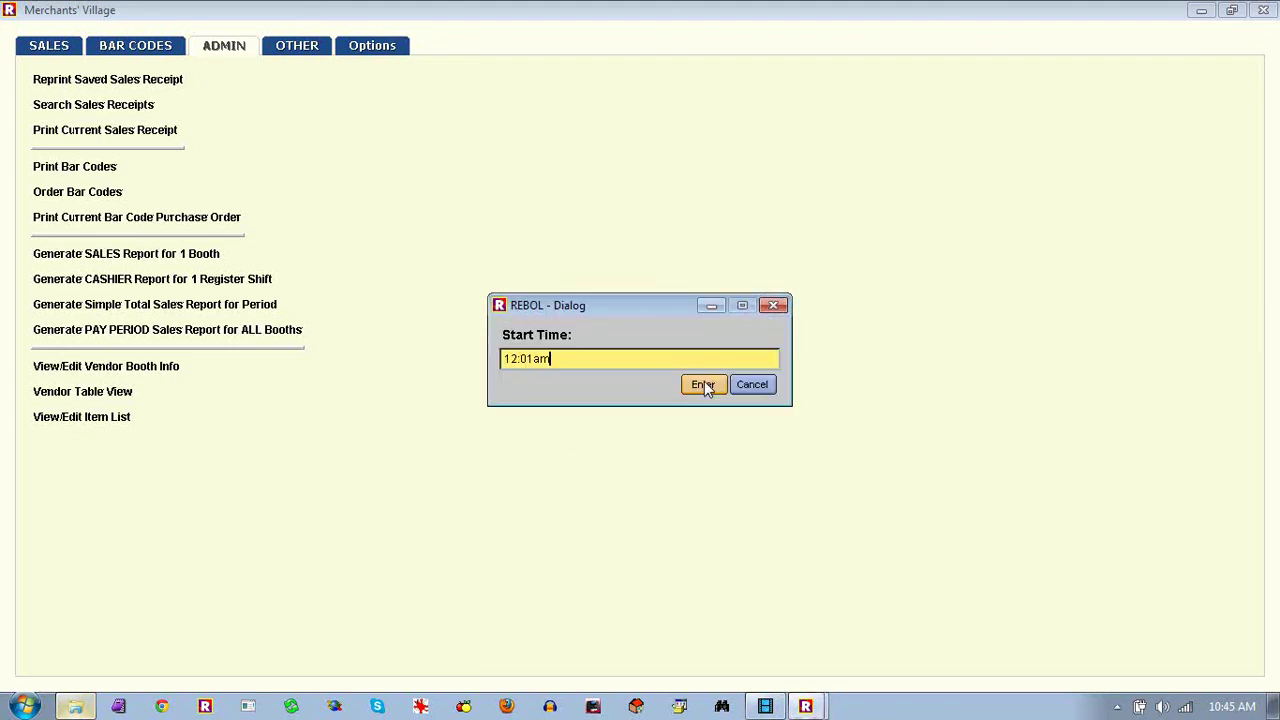
left_click(703, 383)
left_click(595, 383)
left_click(690, 388)
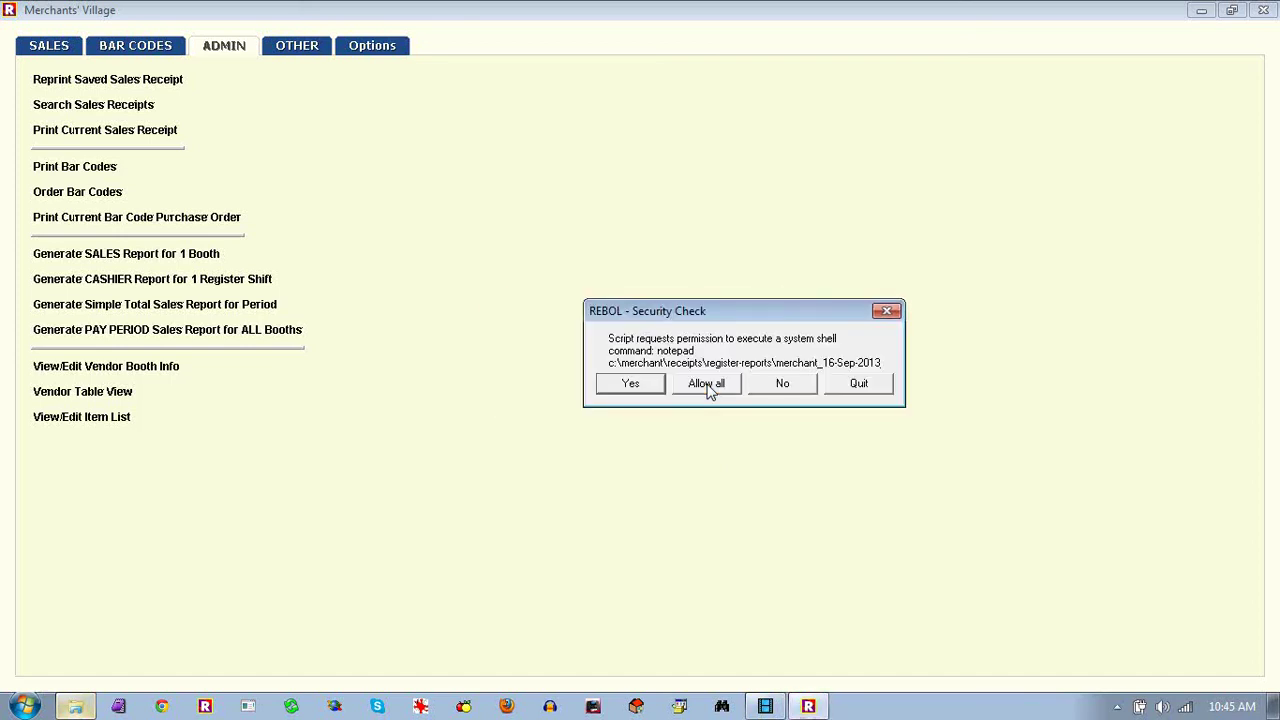
left_click(700, 385)
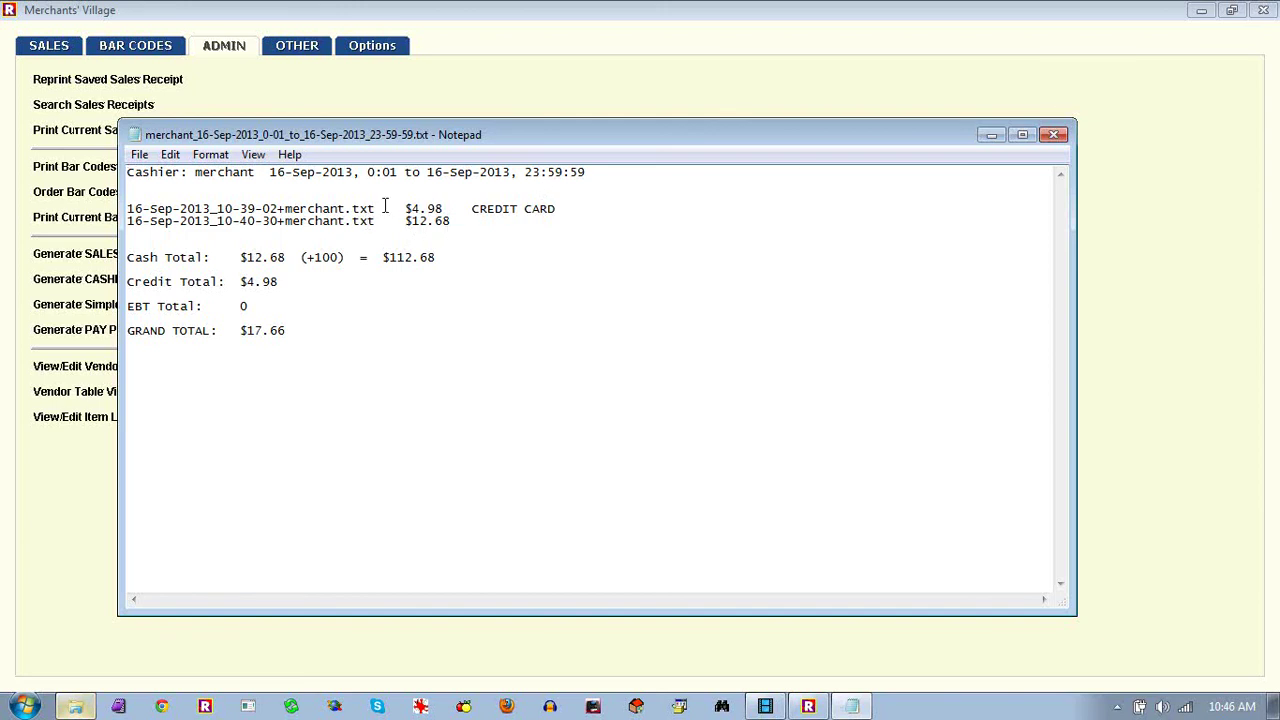
left_click(1055, 137)
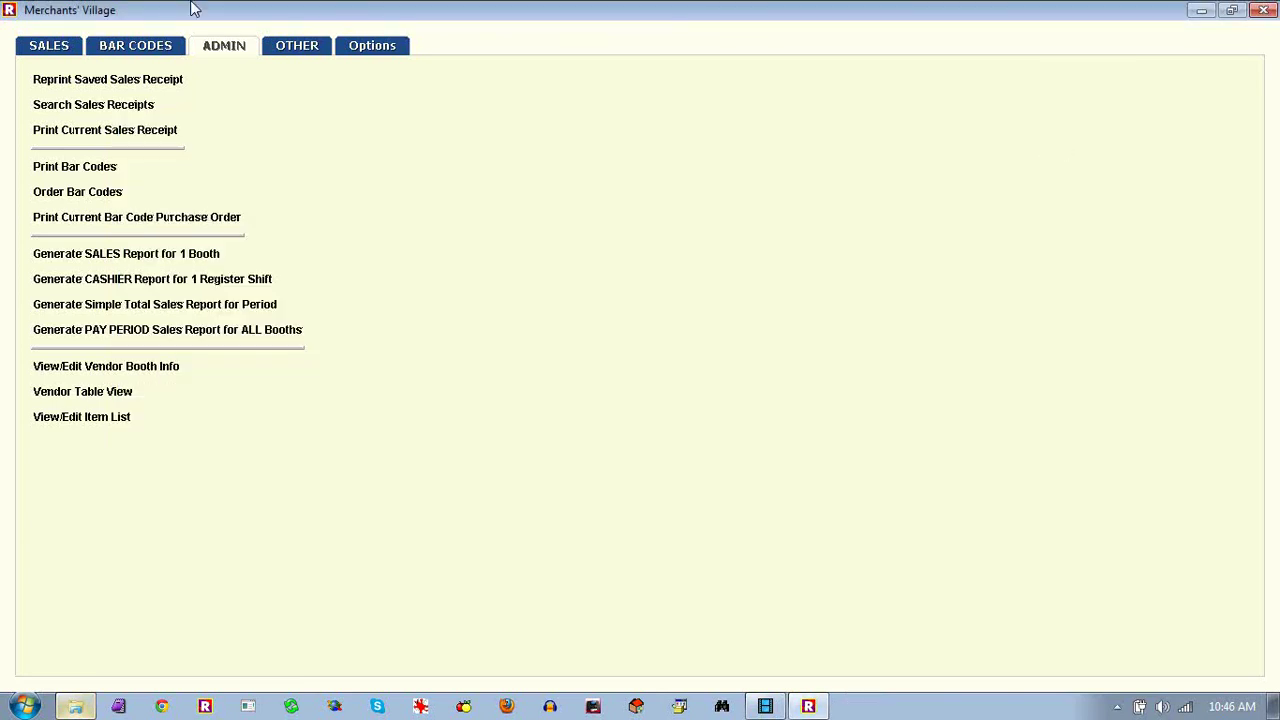
left_click(101, 87)
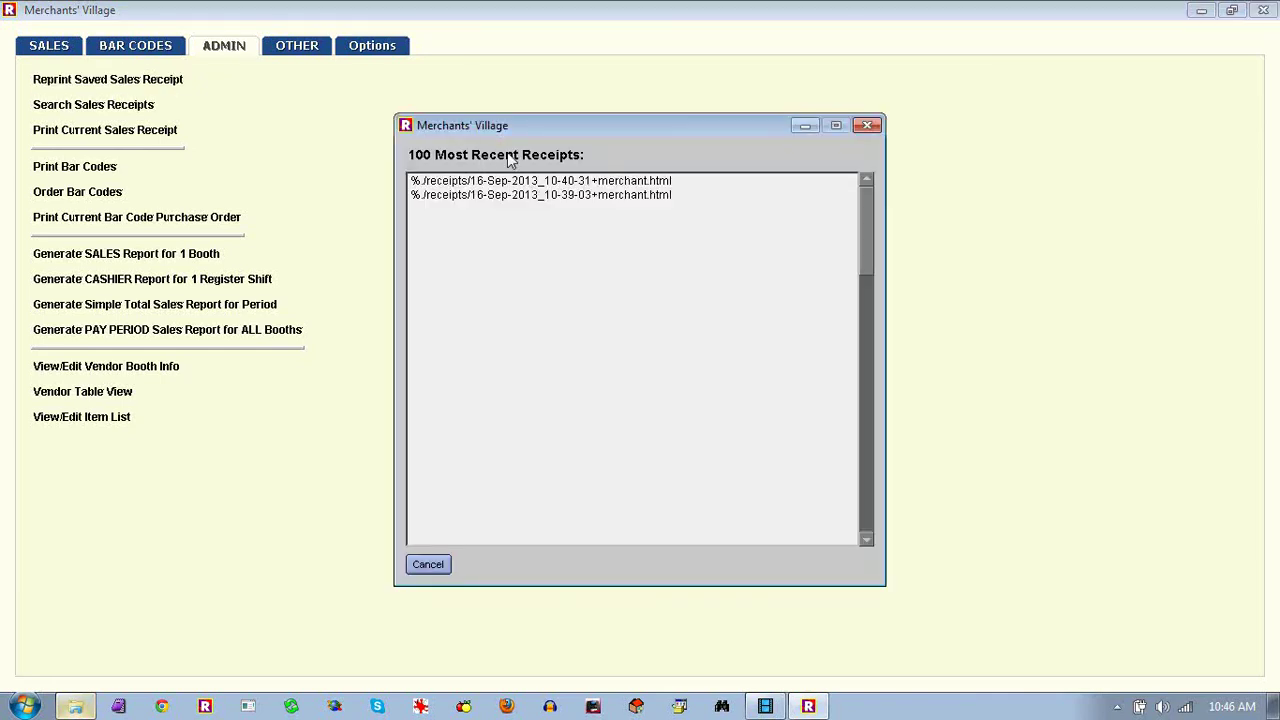
double_click(558, 181)
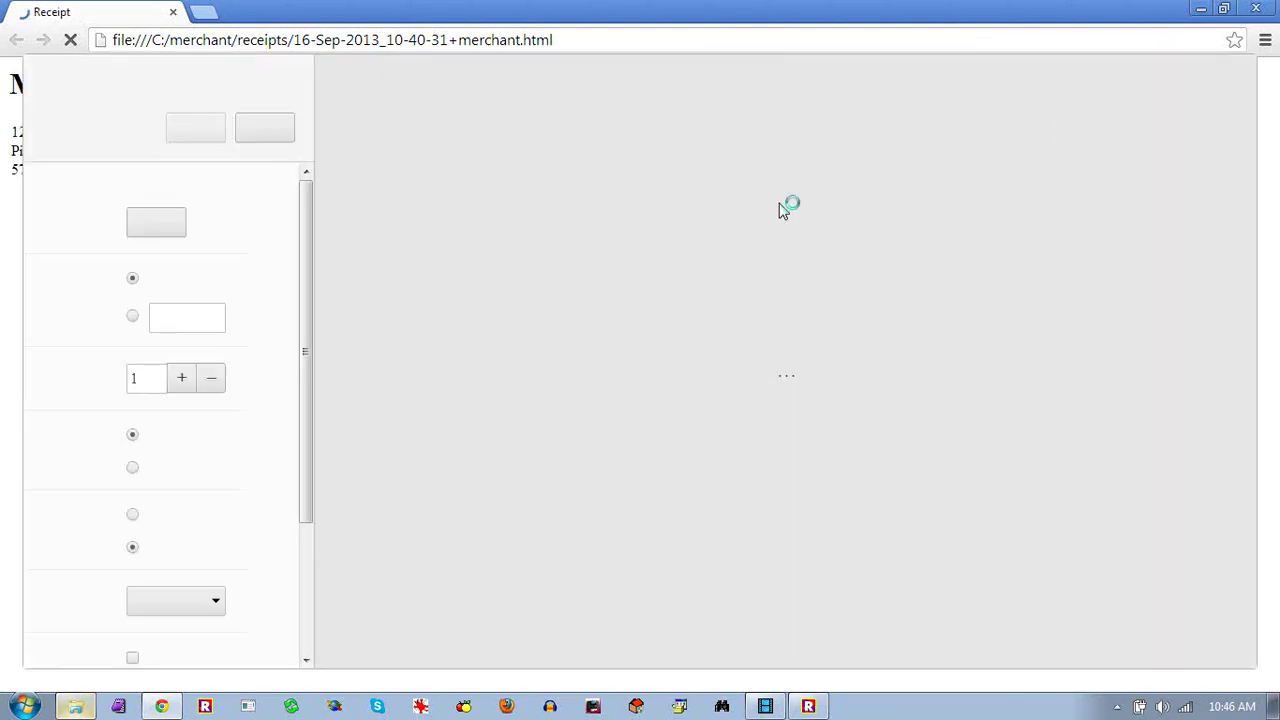
left_click(274, 145)
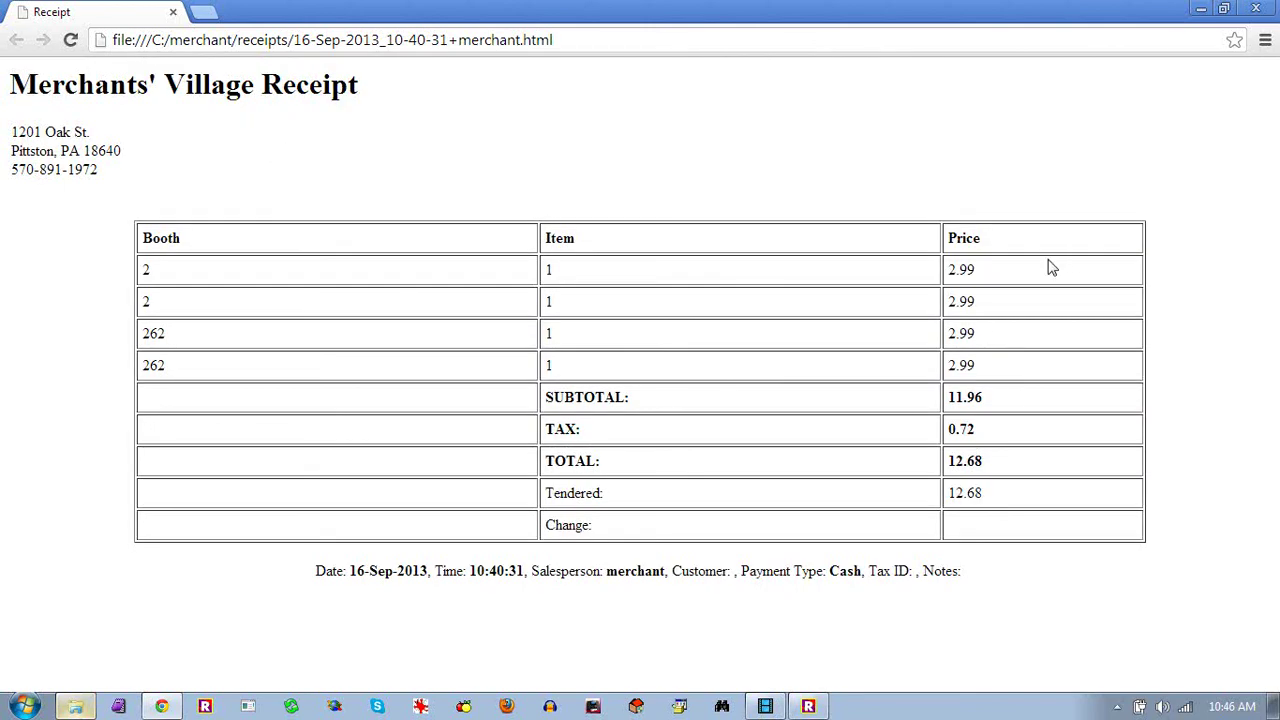
left_click(1250, 10)
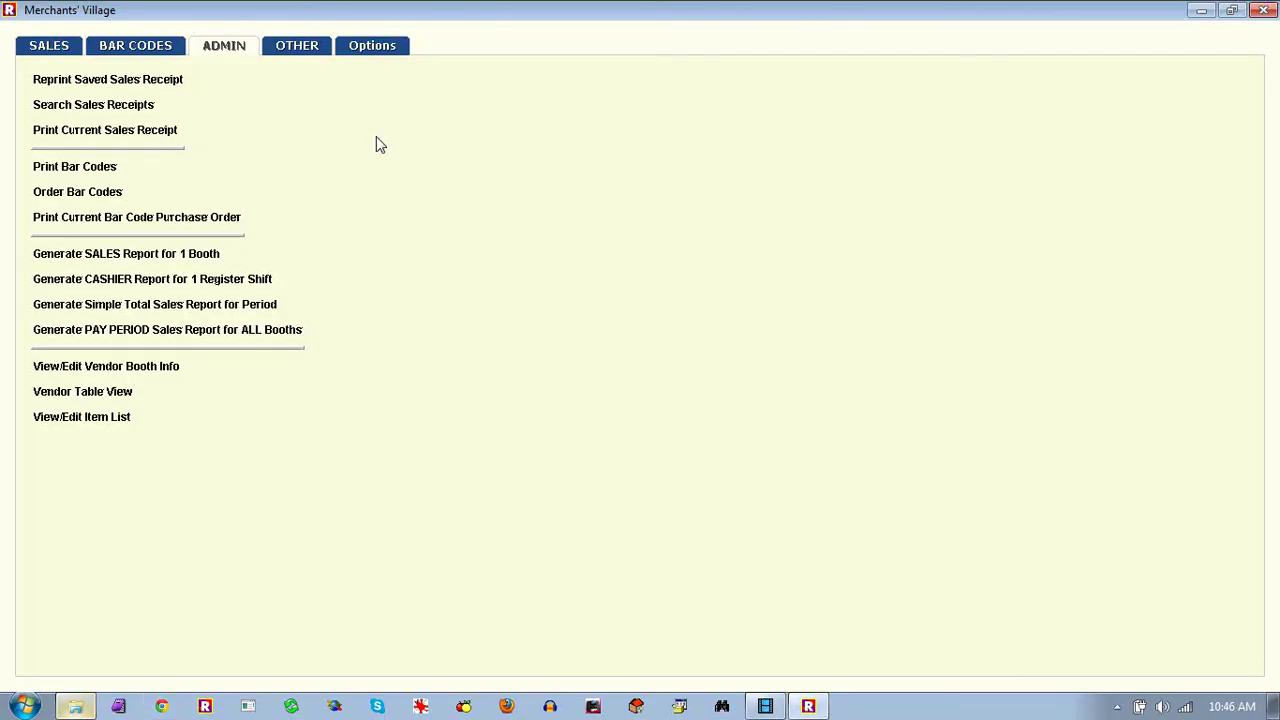
Search receipts by the vendor's name, load the 5.28 credit card sale, then clear the form
left_click(128, 112)
type("jan")
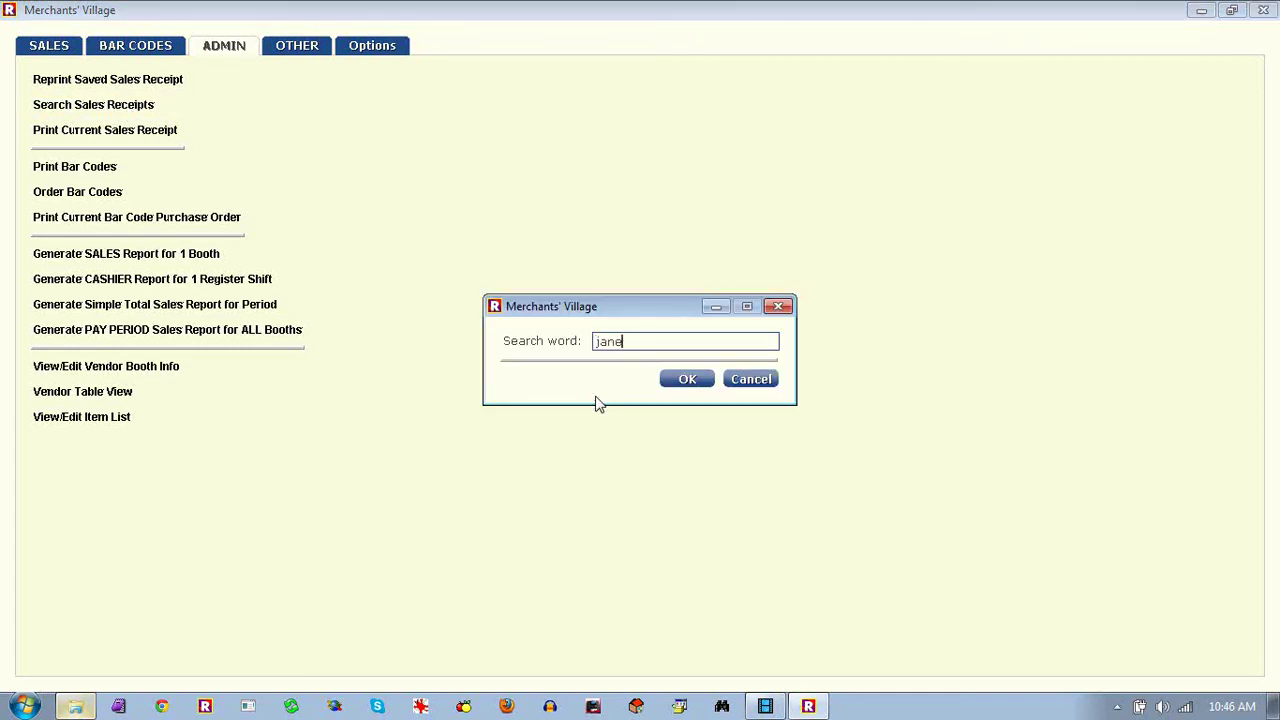
type("e")
key("Return")
double_click(618, 279)
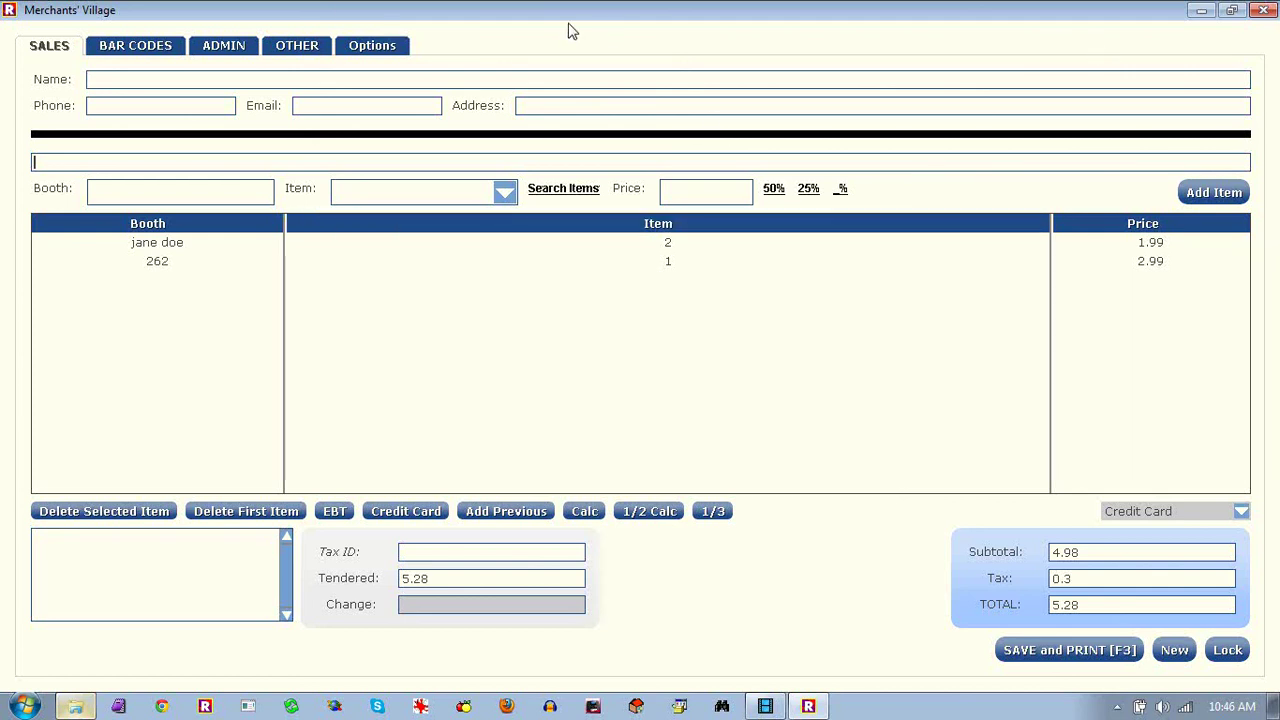
left_click(1175, 655)
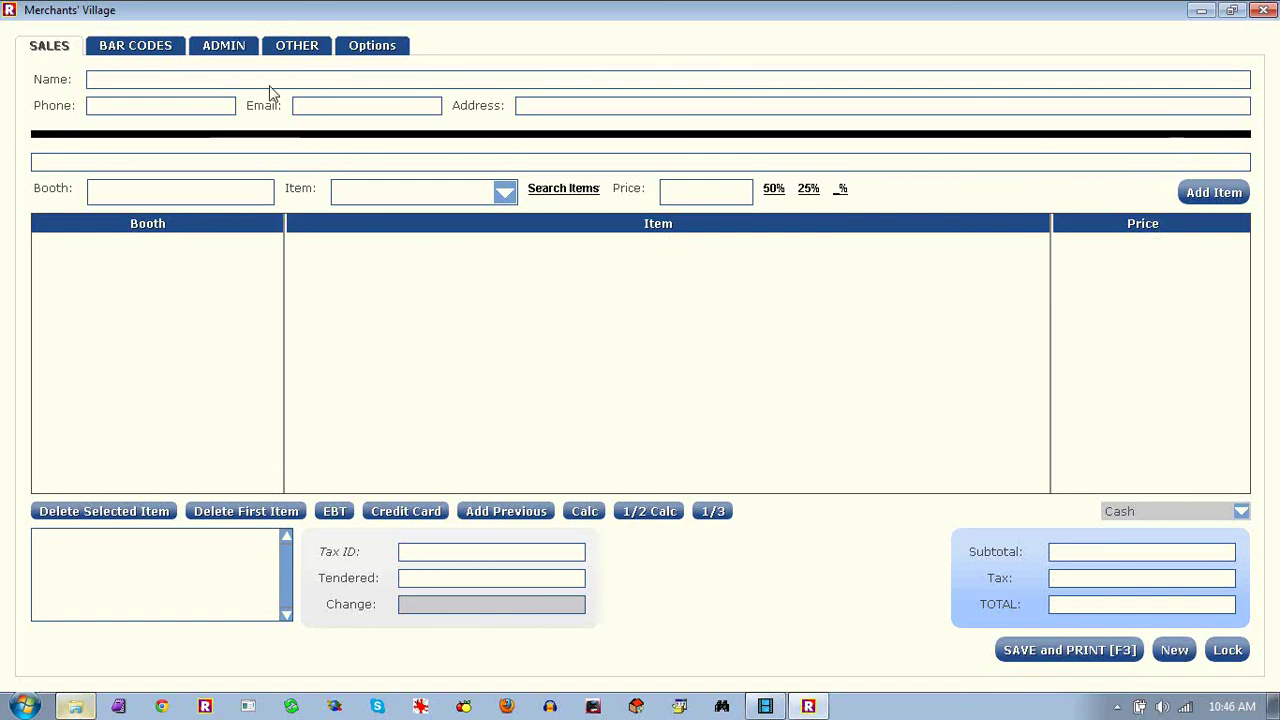
Generate the simple total sales report for 16 September 2013, 12:01 am to 23:59:59, and close it
left_click(226, 45)
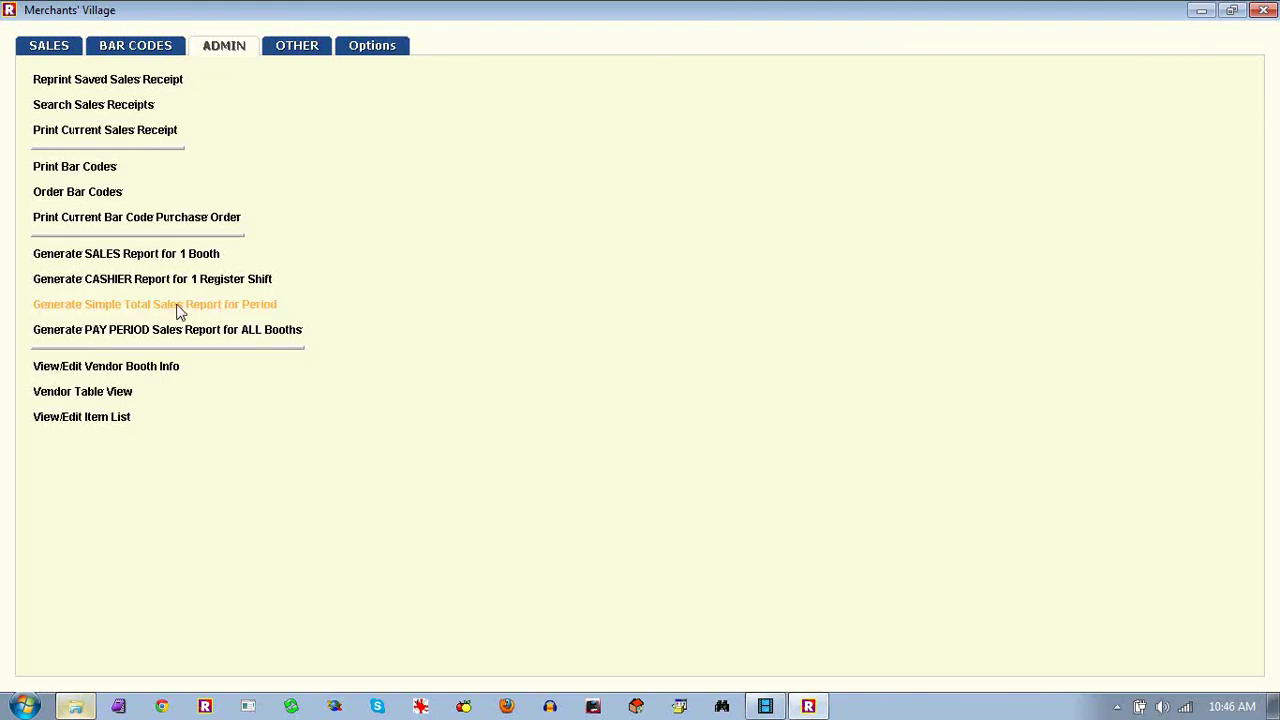
left_click(176, 310)
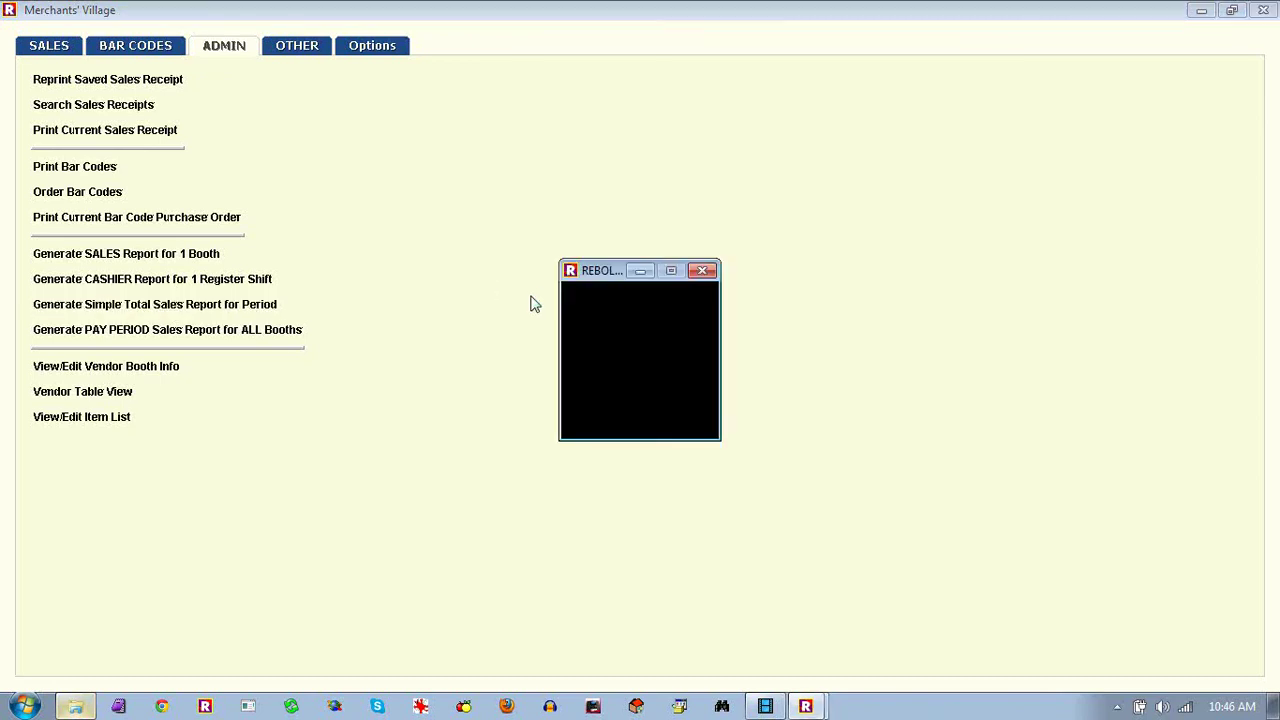
left_click(596, 381)
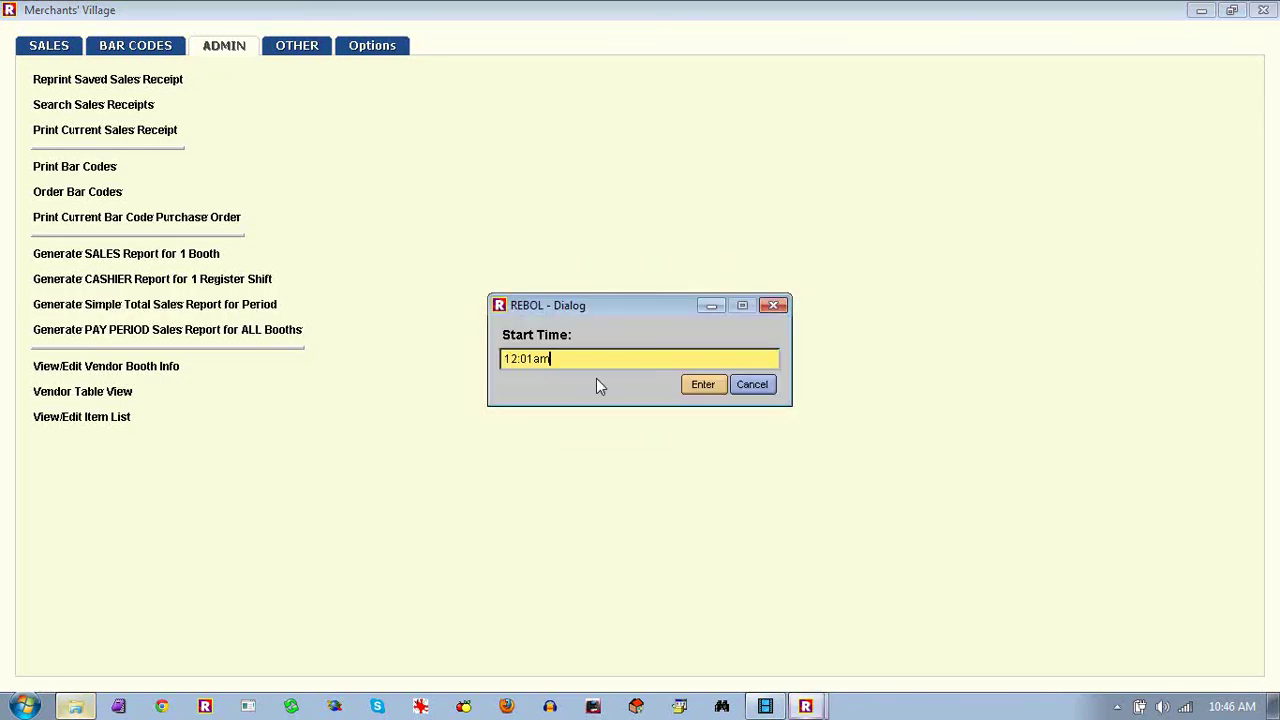
left_click(703, 387)
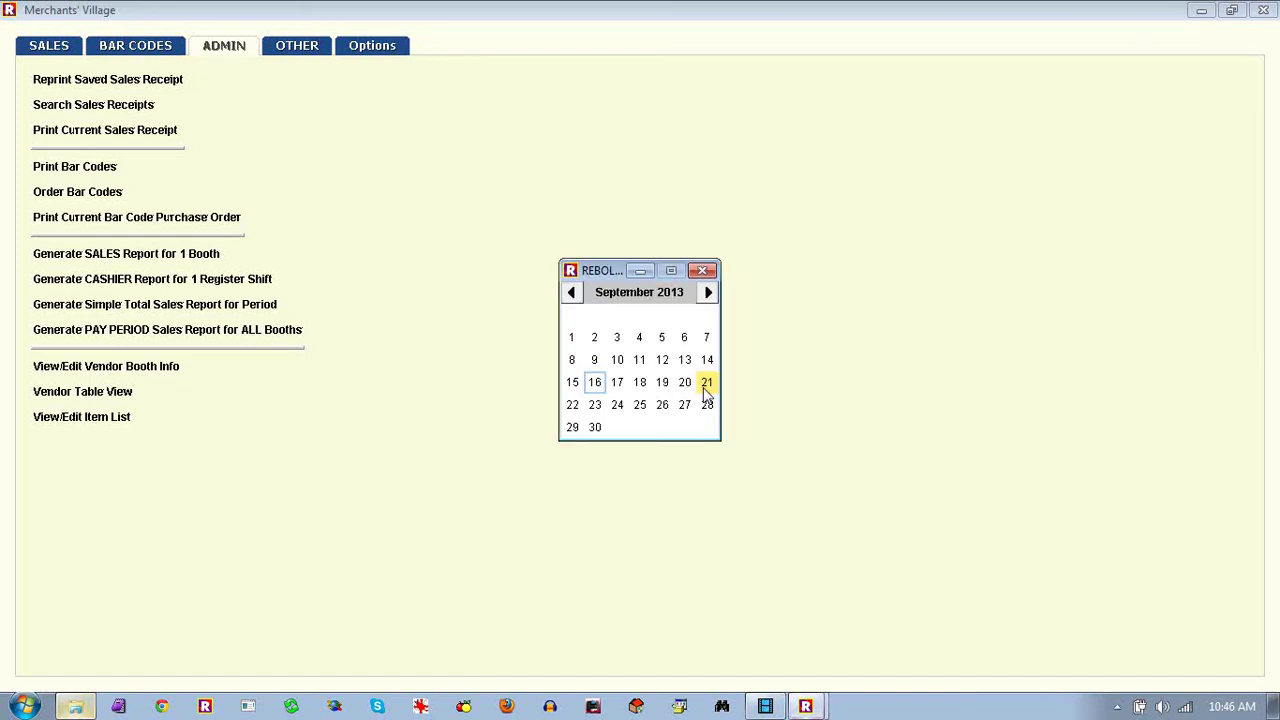
left_click(596, 382)
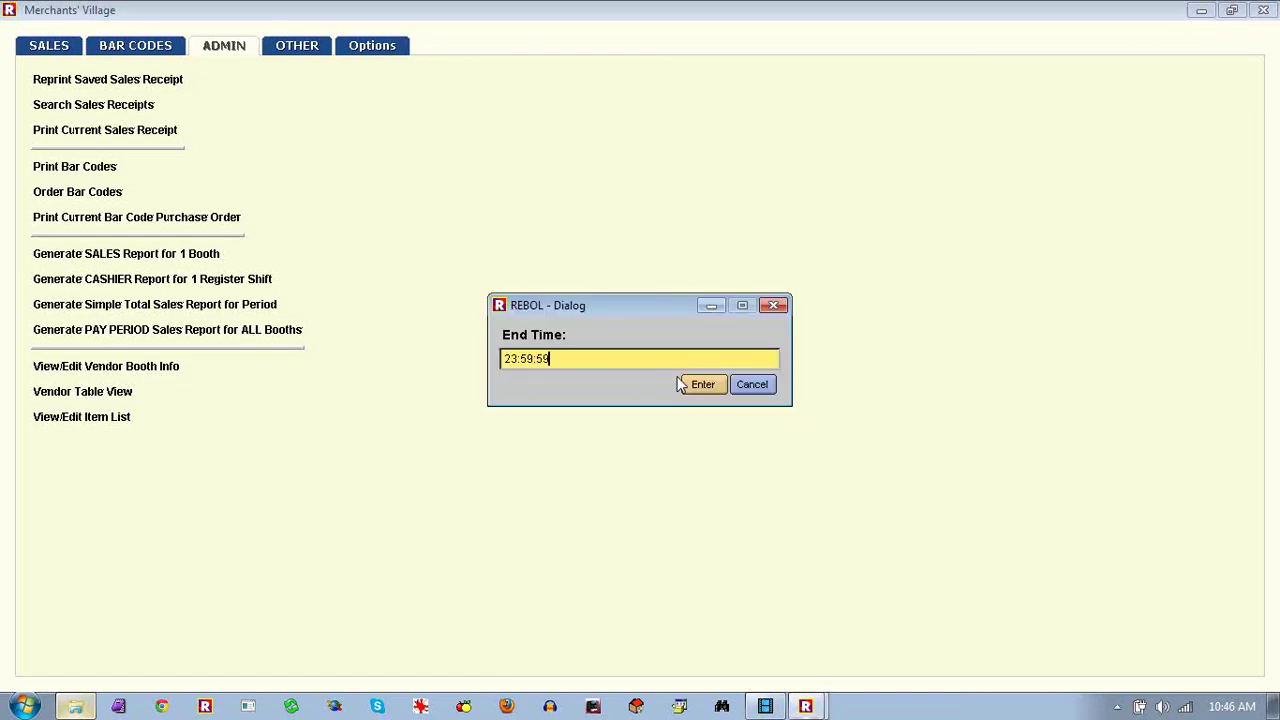
left_click(703, 384)
left_click(705, 386)
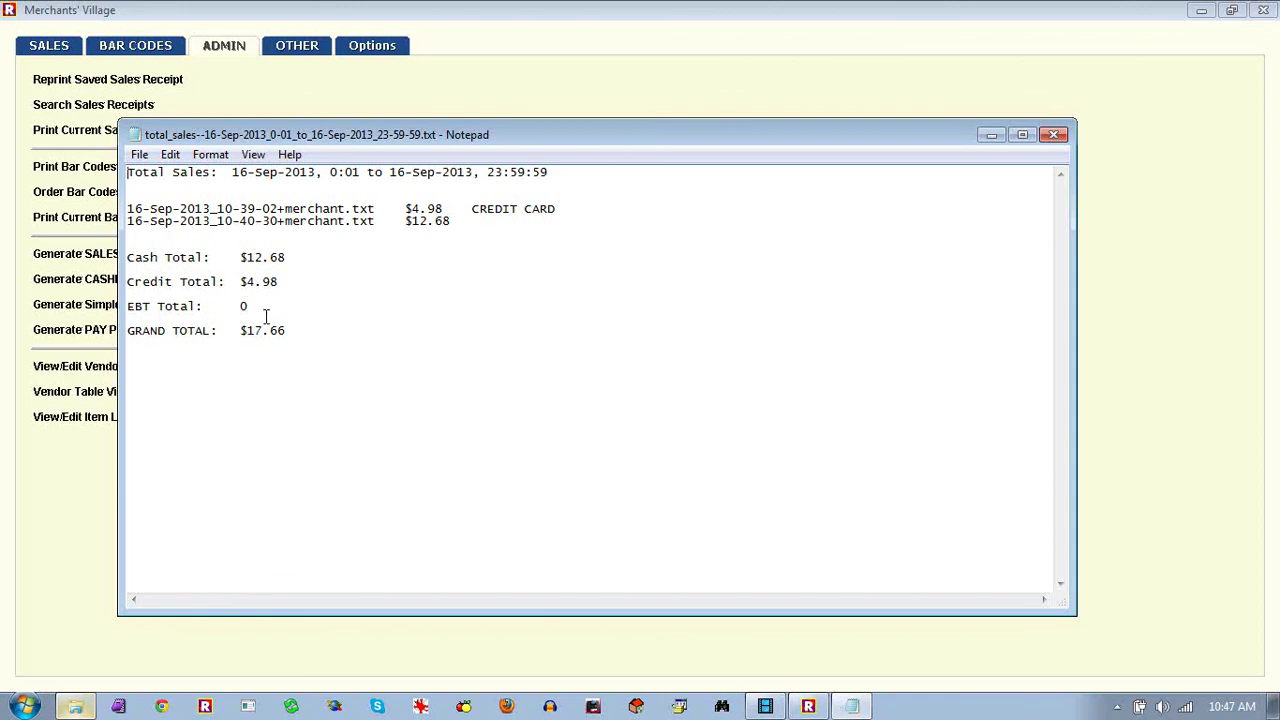
left_click(1054, 137)
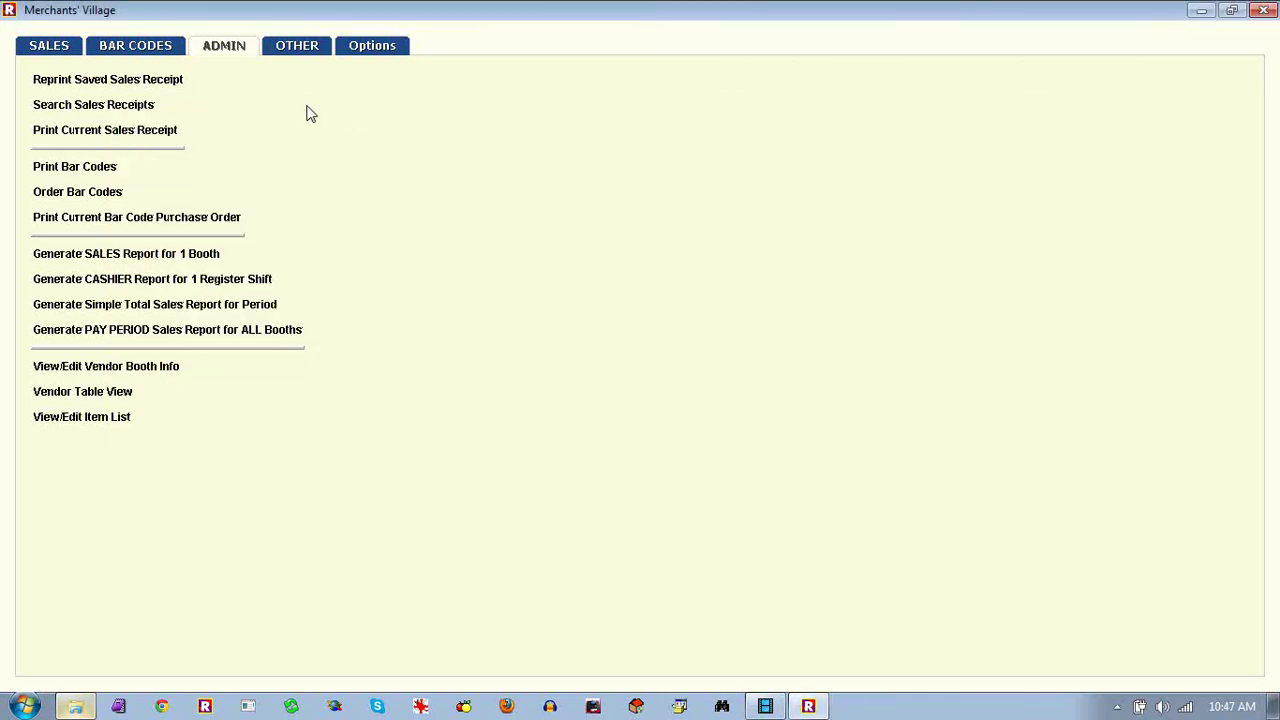